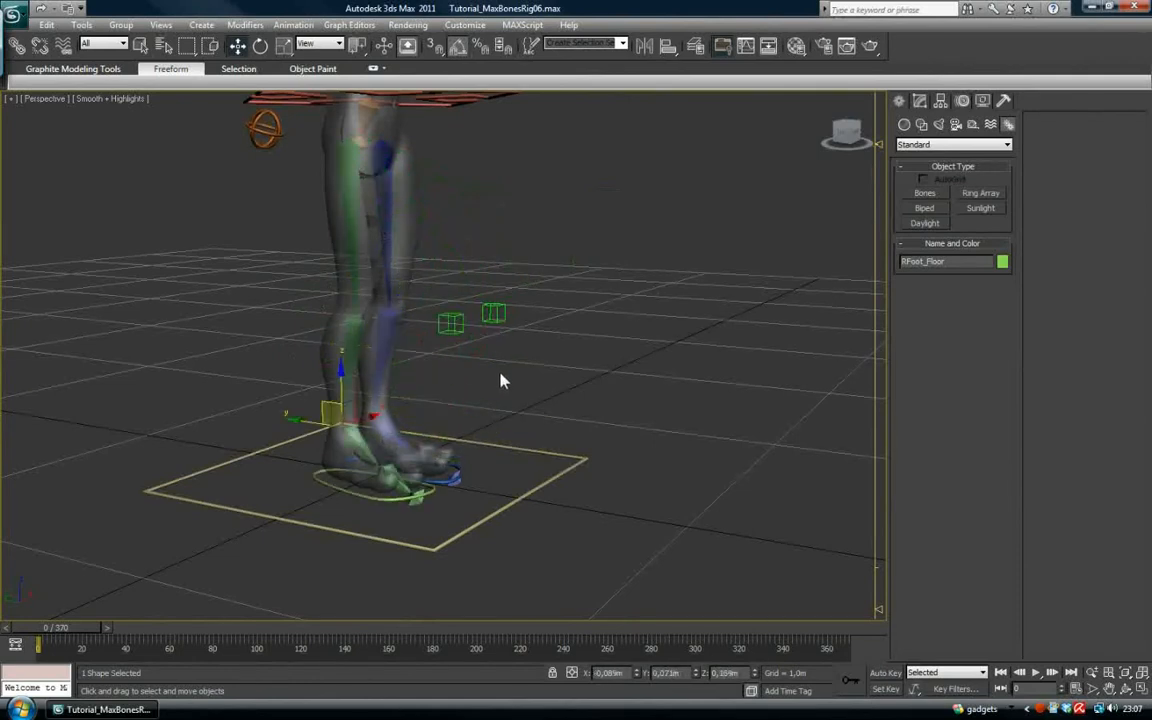
# Try moving the right foot control of the finished rig and undo the move.
pyautogui.click(431, 350)
pyautogui.moveTo(438, 340)
pyautogui.mouseDown()
pyautogui.moveTo(464, 332)
pyautogui.moveTo(346, 357)
pyautogui.moveTo(436, 337)
pyautogui.mouseUp()
pyautogui.hotkey('ctrl', 'z')
pyautogui.hotkey('ctrl', 'z')
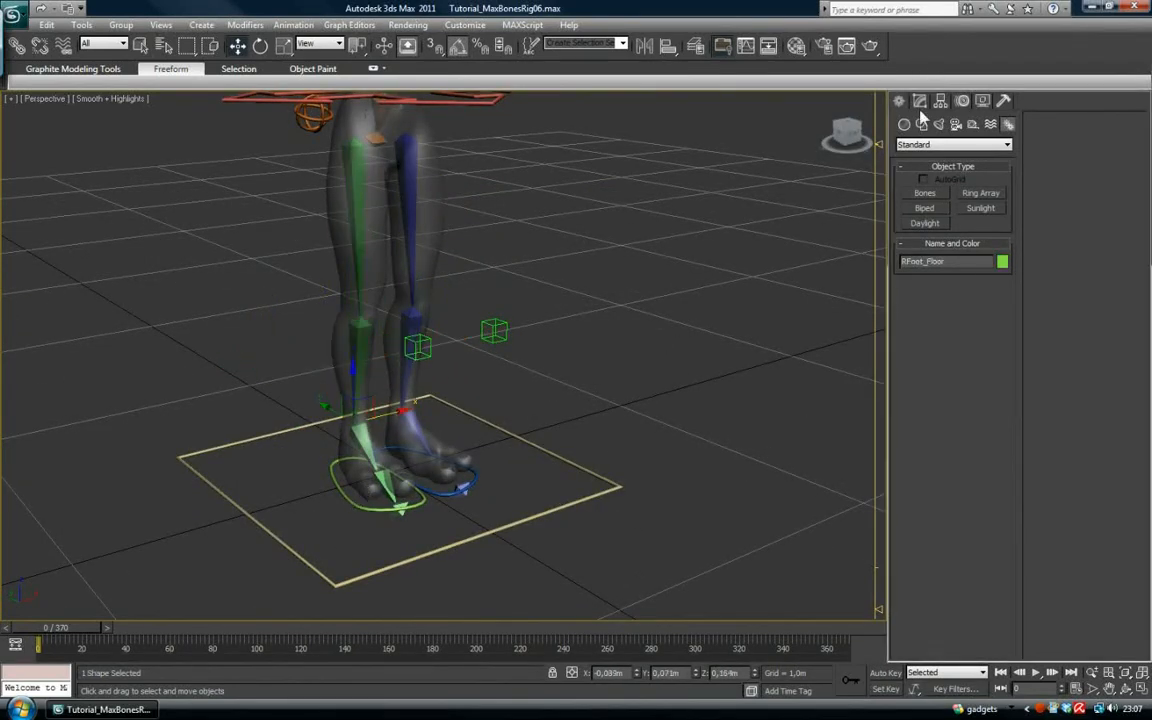
# Try out the ankle rotation and tip rotation attributes of RFoot_Floor and undo both changes.
pyautogui.click(919, 101)
pyautogui.moveTo(903, 327); pyautogui.dragTo(960, 327)
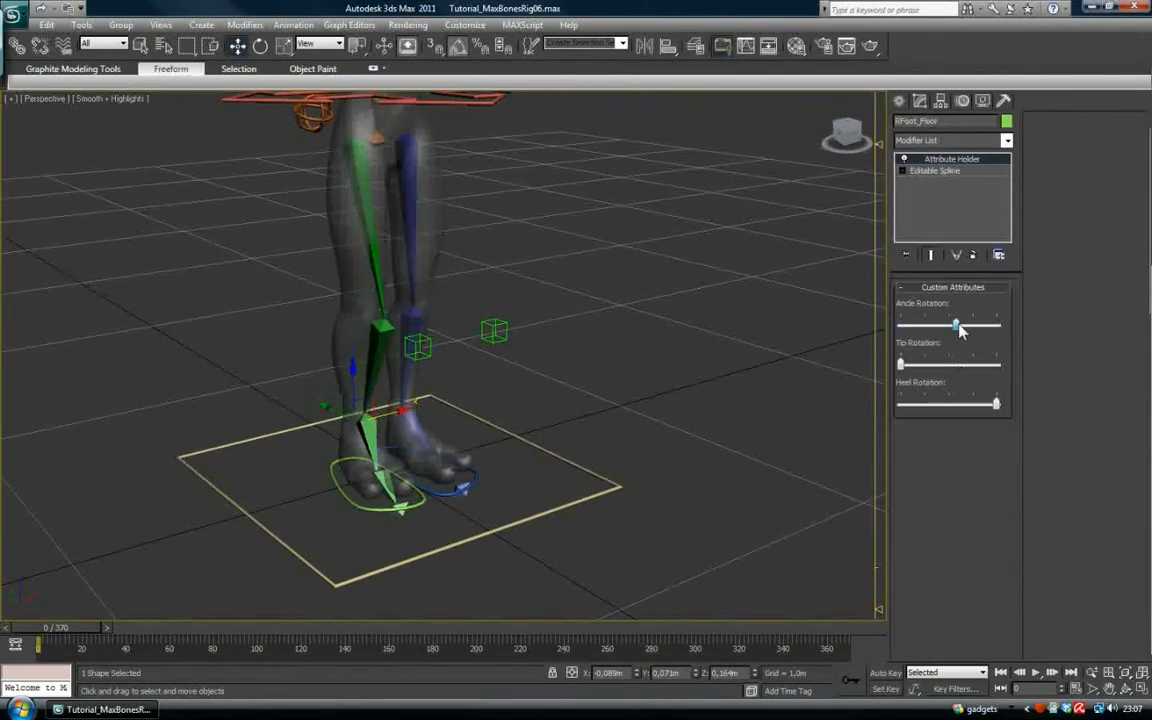
pyautogui.moveTo(903, 365); pyautogui.dragTo(970, 364)
pyautogui.keyDown('alt'); pyautogui.moveTo(630, 413); pyautogui.dragTo(600, 412, button='middle'); pyautogui.keyUp('alt')
pyautogui.hotkey('ctrl', 'z')
pyautogui.hotkey('ctrl', 'z')
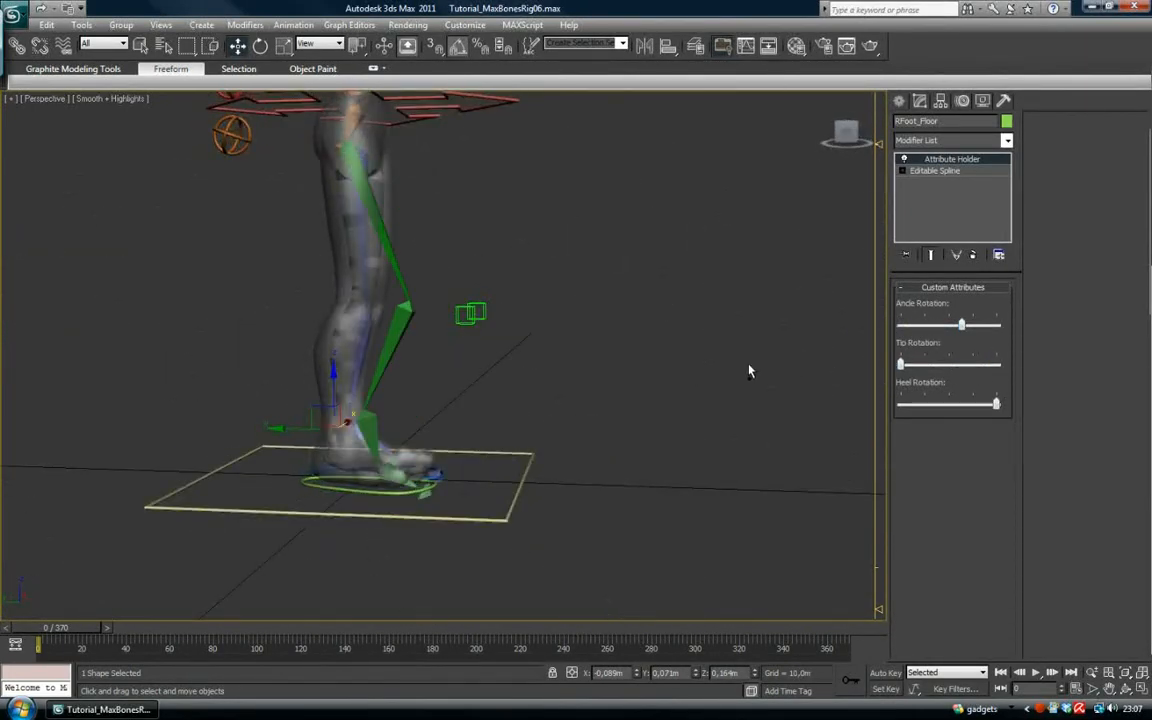
# Test the hip controls by moving the body control and rotating Pelvis_RotationCtrl.
pyautogui.keyDown('alt'); pyautogui.moveTo(548, 213); pyautogui.dragTo(381, 300, button='middle'); pyautogui.keyUp('alt')
pyautogui.click(495, 305)
pyautogui.moveTo(381, 300); pyautogui.dragTo(455, 280)
pyautogui.click(385, 290)
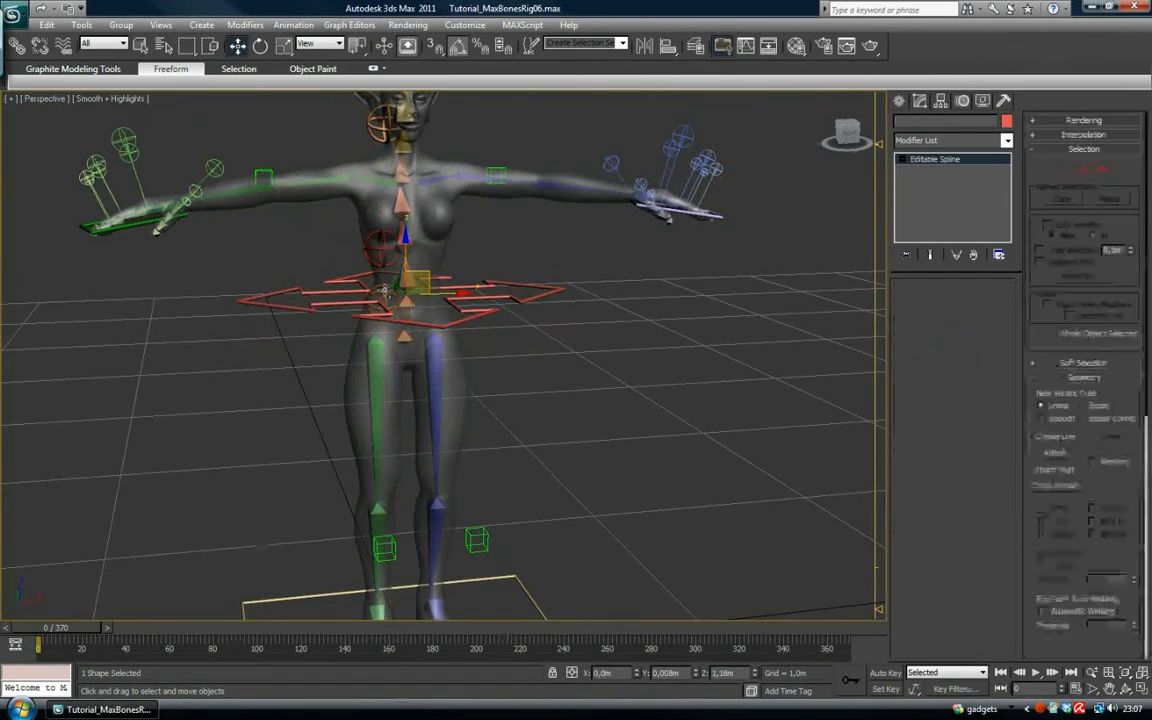
pyautogui.press('e')
pyautogui.moveTo(415, 275); pyautogui.dragTo(405, 263)
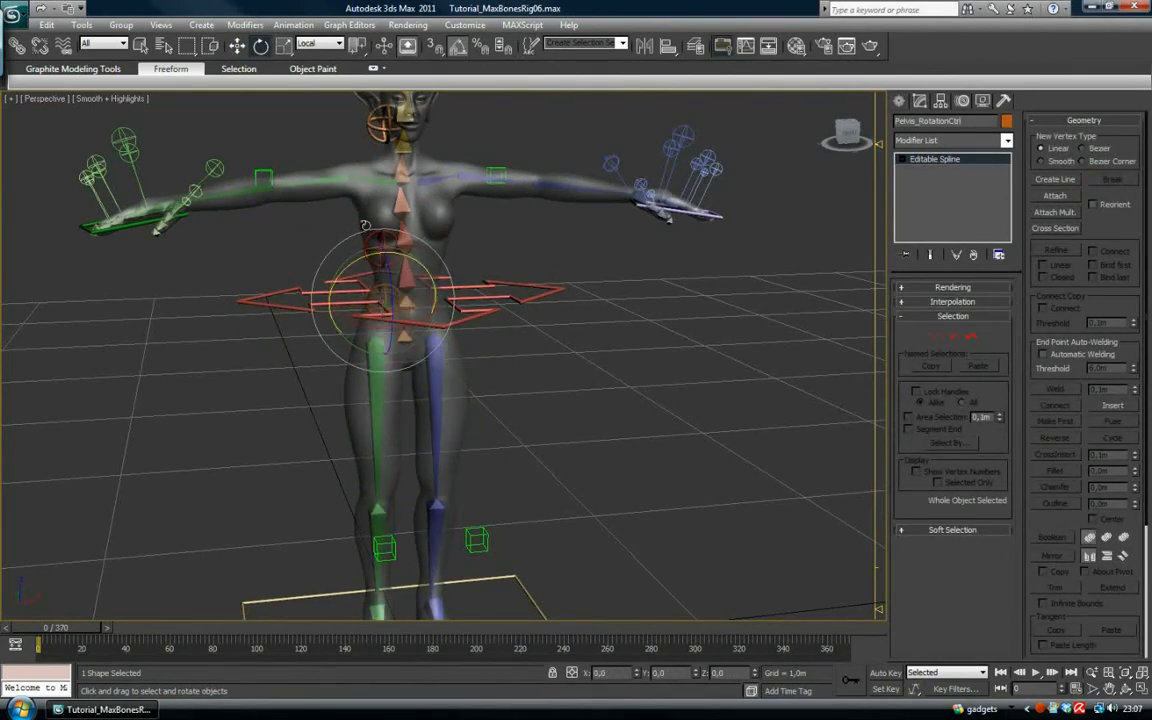
# Test bending the upper body by rotating the red torso control and the orange control beside the head together.
pyautogui.keyDown('alt'); pyautogui.moveTo(305, 280); pyautogui.dragTo(378, 256, button='middle'); pyautogui.keyUp('alt')
pyautogui.click(384, 240)
pyautogui.keyDown('ctrl'); pyautogui.click(398, 129); pyautogui.keyUp('ctrl')
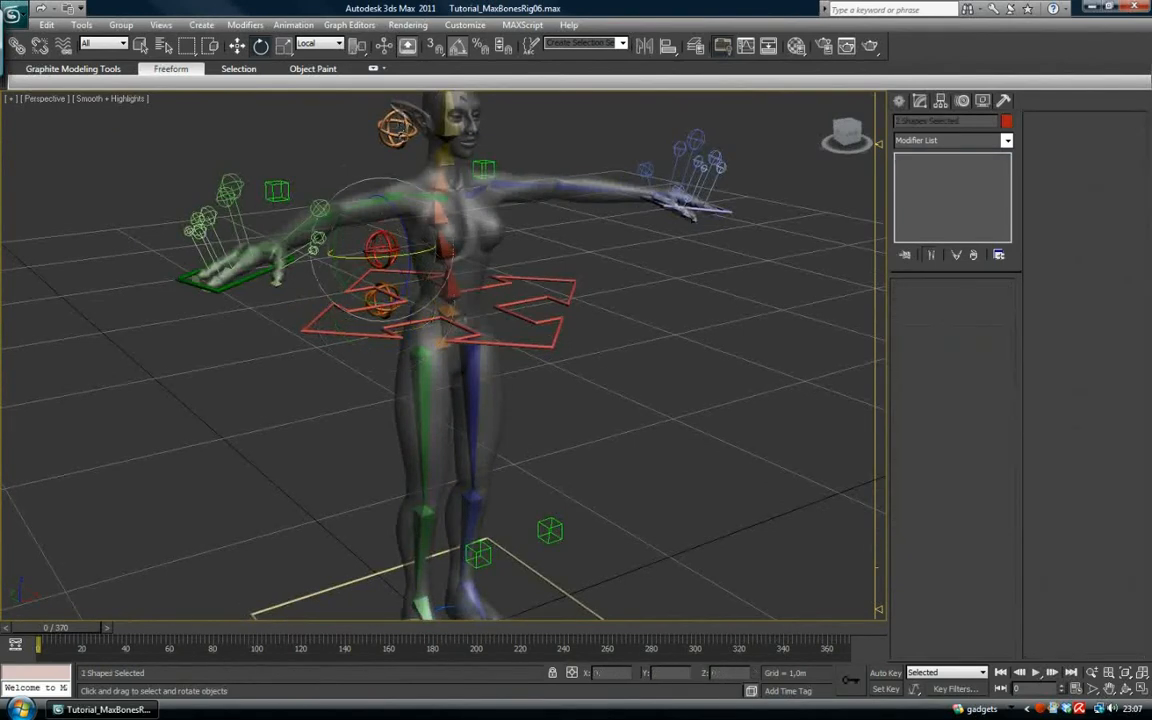
pyautogui.moveTo(400, 214)
pyautogui.mouseDown()
pyautogui.moveTo(384, 177)
pyautogui.moveTo(410, 220)
pyautogui.mouseUp()
# Play back the finished rig's animation, examining the arm and hand movement from different angles, and stop it.
pyautogui.keyDown('alt'); pyautogui.moveTo(430, 250); pyautogui.dragTo(535, 305, button='middle'); pyautogui.keyUp('alt')
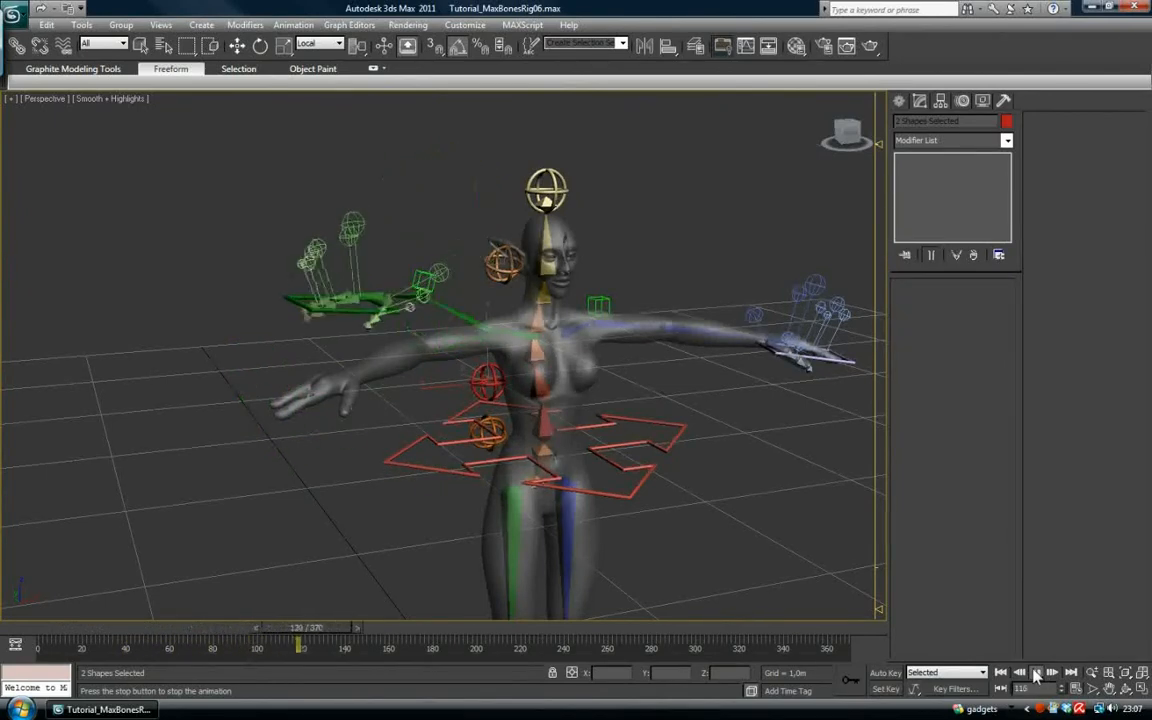
pyautogui.keyDown('alt'); pyautogui.moveTo(579, 522); pyautogui.dragTo(572, 519, button='middle'); pyautogui.keyUp('alt')
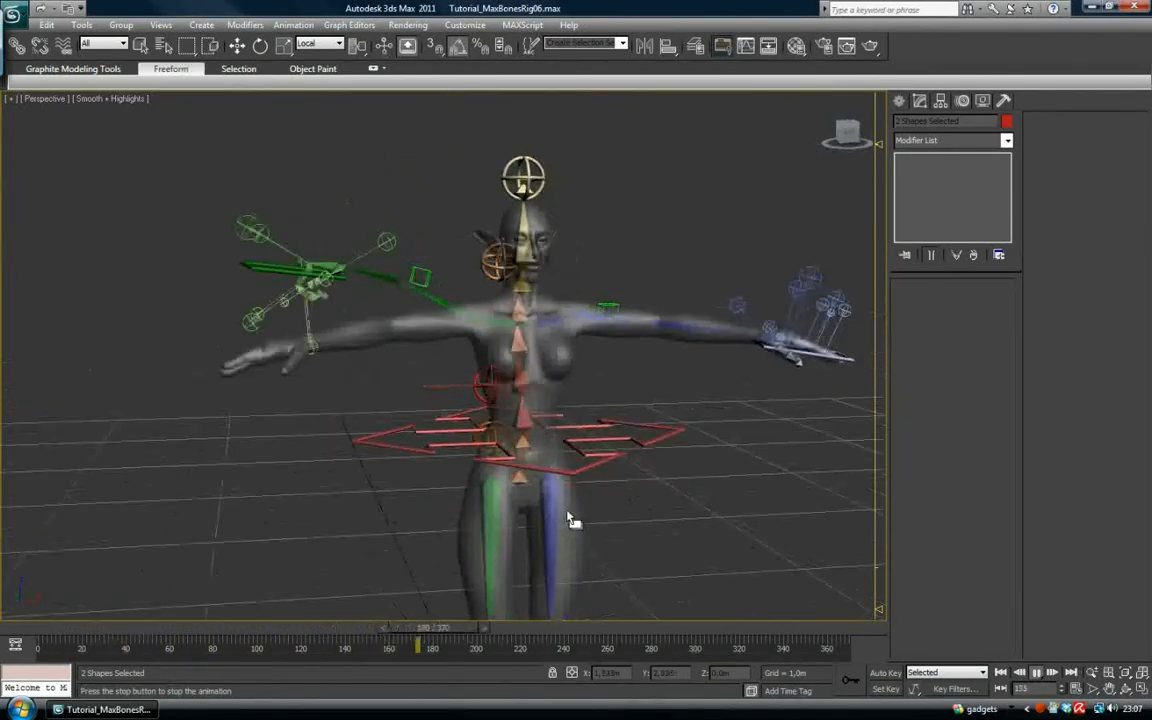
pyautogui.click(1043, 678)
pyautogui.keyDown('alt'); pyautogui.moveTo(428, 270); pyautogui.dragTo(373, 248, button='middle'); pyautogui.keyUp('alt')
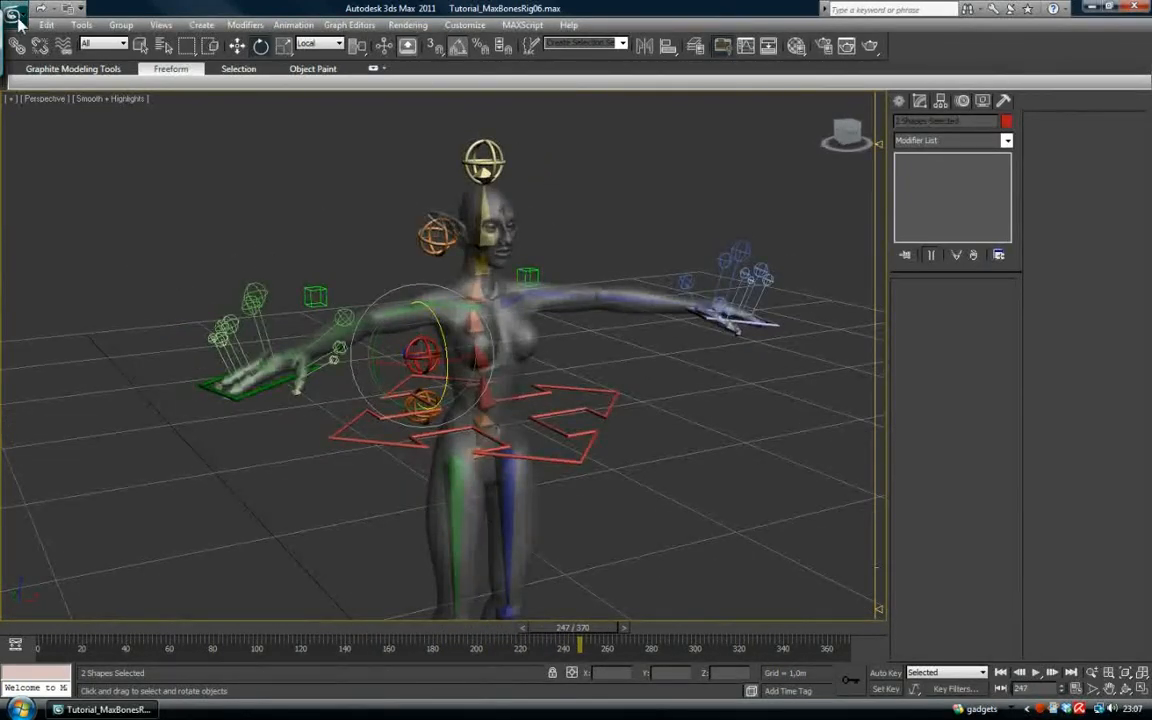
# Open the scene Tutorial_MaxBonesRig01.max.
pyautogui.click(18, 22)
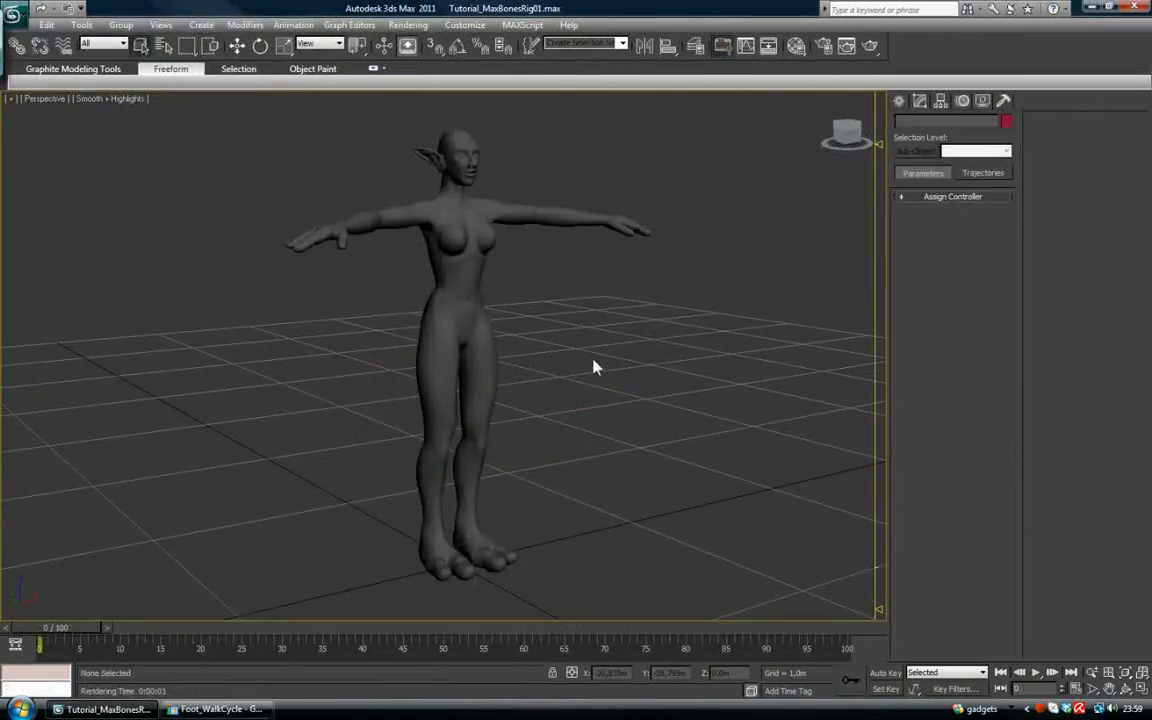
# Make the three character objects see-through and freeze them.
pyautogui.moveTo(339, 121); pyautogui.dragTo(604, 378)
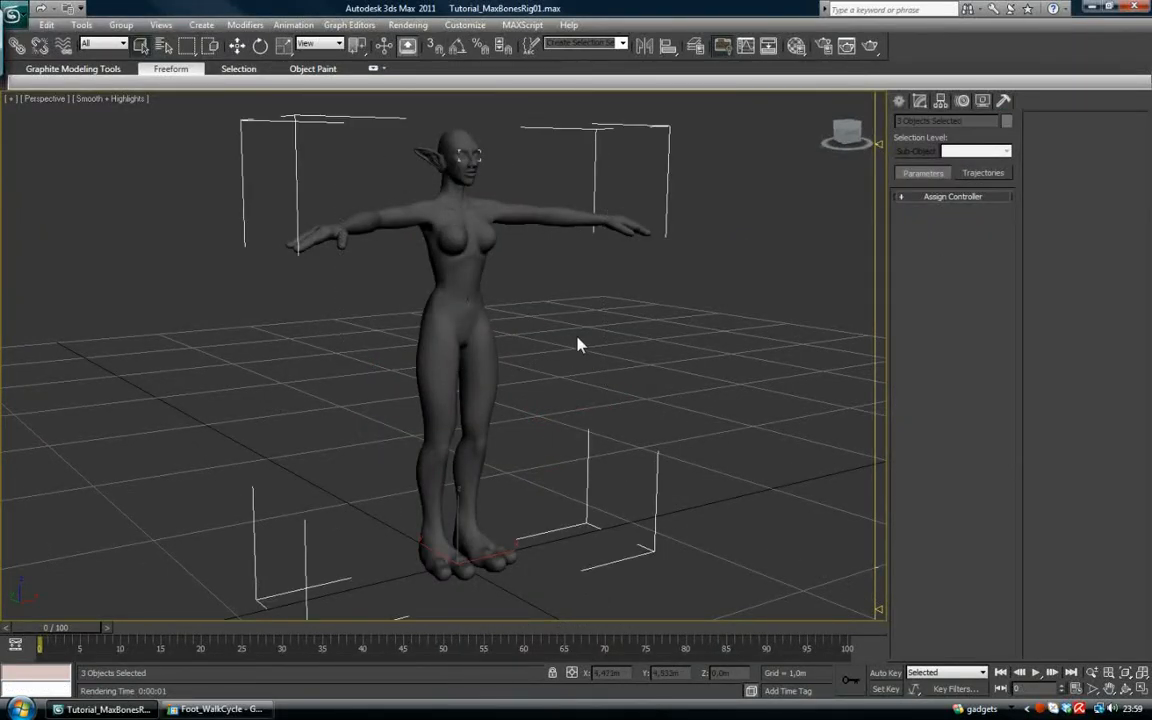
pyautogui.hotkey('alt', 'x')
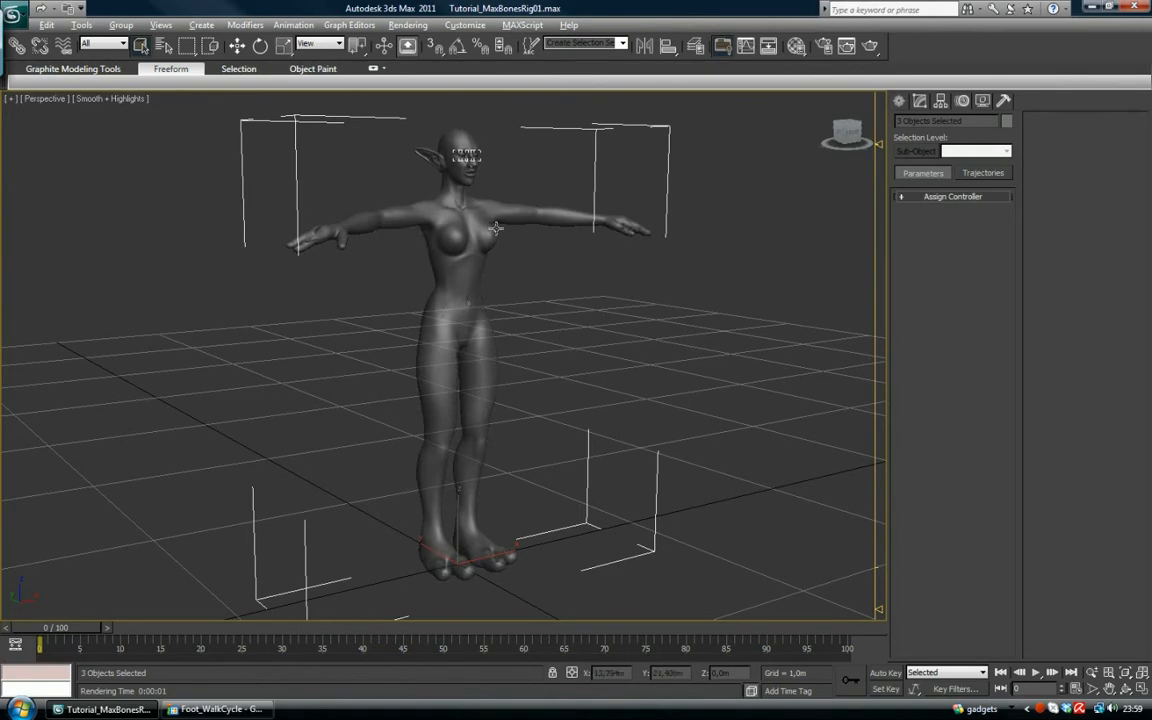
pyautogui.rightClick(461, 256)
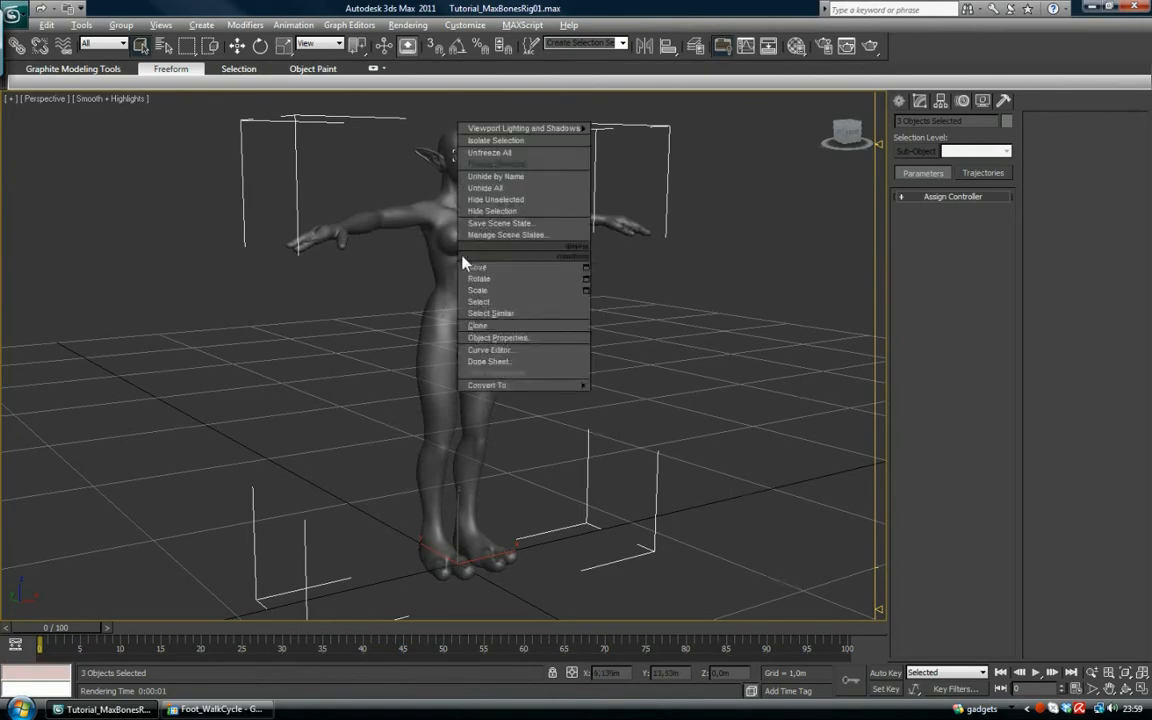
pyautogui.click(492, 163)
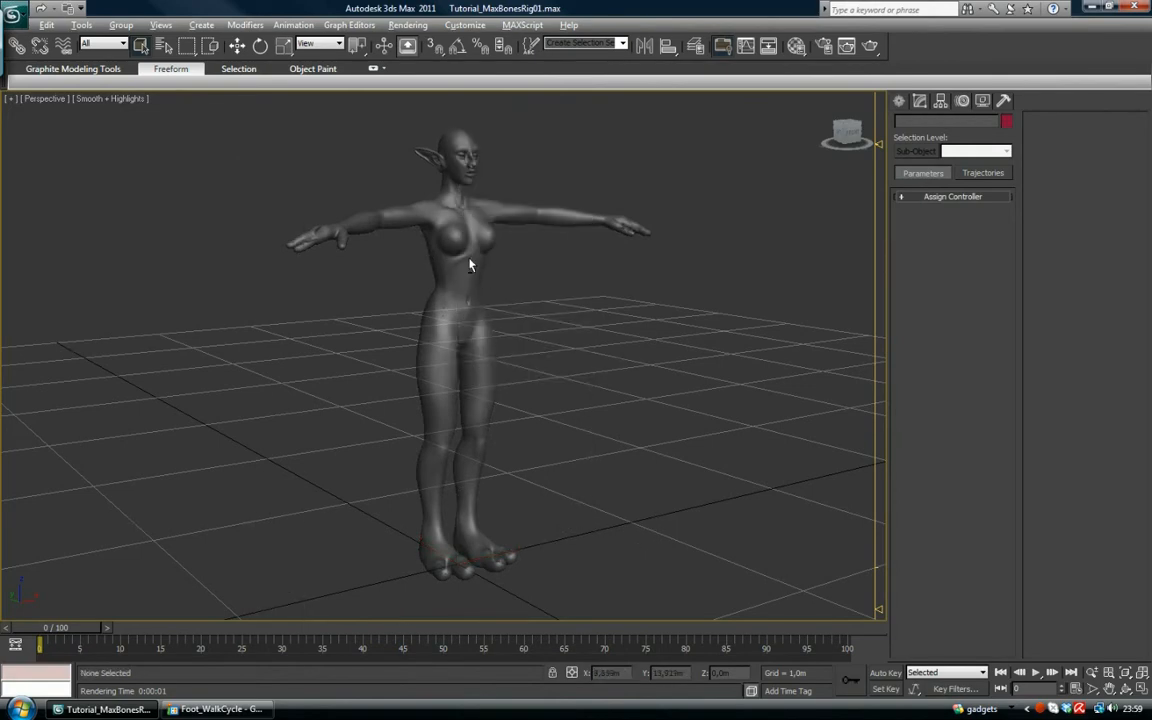
# Show the character's legs in the Left view and open Bone Tools beside them.
pyautogui.keyDown('alt'); pyautogui.moveTo(470, 265); pyautogui.dragTo(399, 177, button='middle'); pyautogui.keyUp('alt')
pyautogui.keyDown('alt'); pyautogui.moveTo(504, 247); pyautogui.dragTo(456, 266, button='middle'); pyautogui.keyUp('alt')
pyautogui.press('l')
pyautogui.press('z')
pyautogui.scroll(1, 504, 342)
pyautogui.scroll(3, 507, 265)
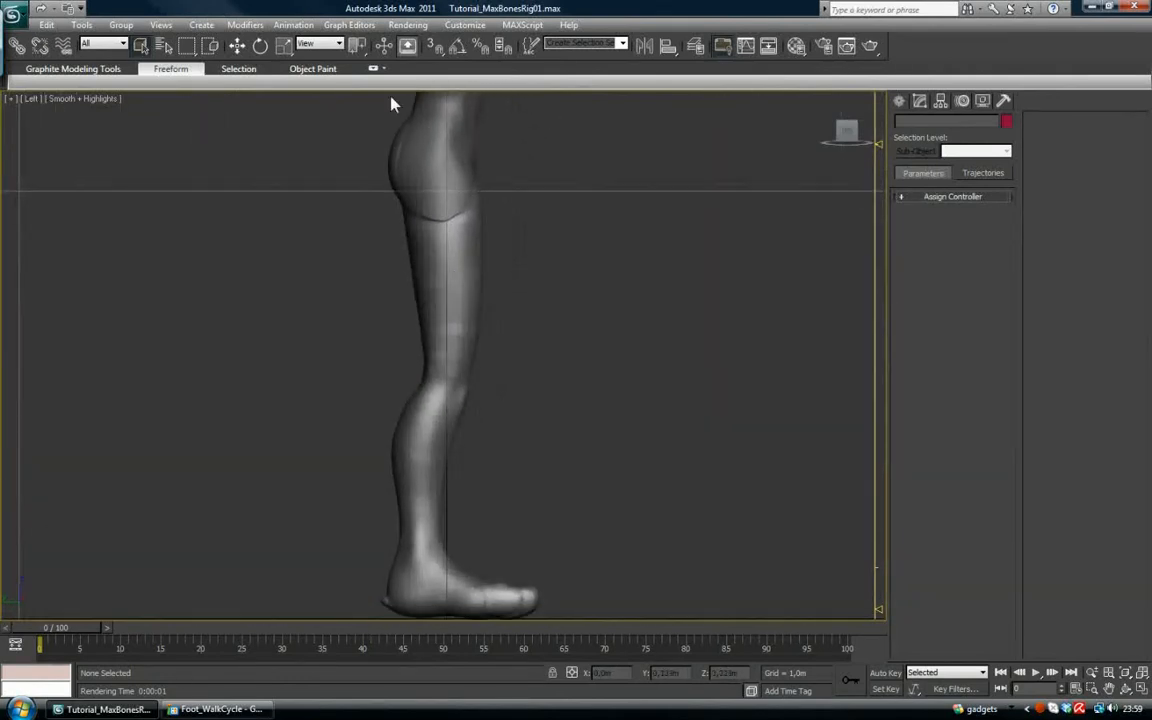
pyautogui.click(299, 26)
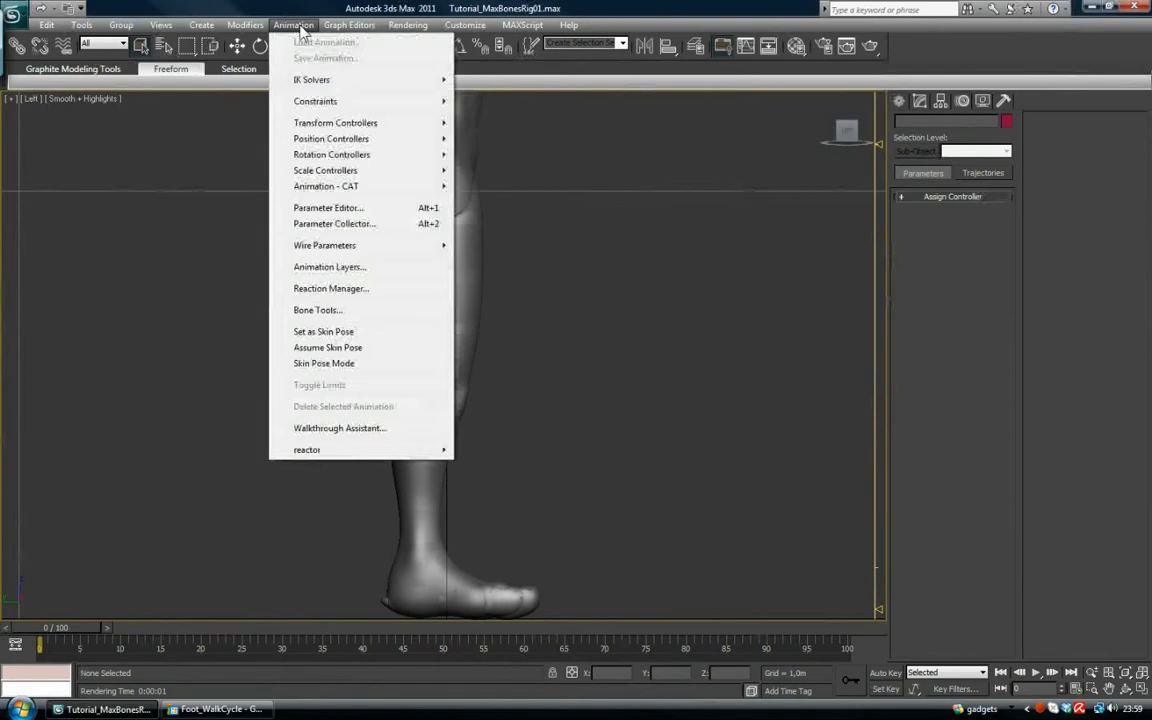
pyautogui.click(316, 310)
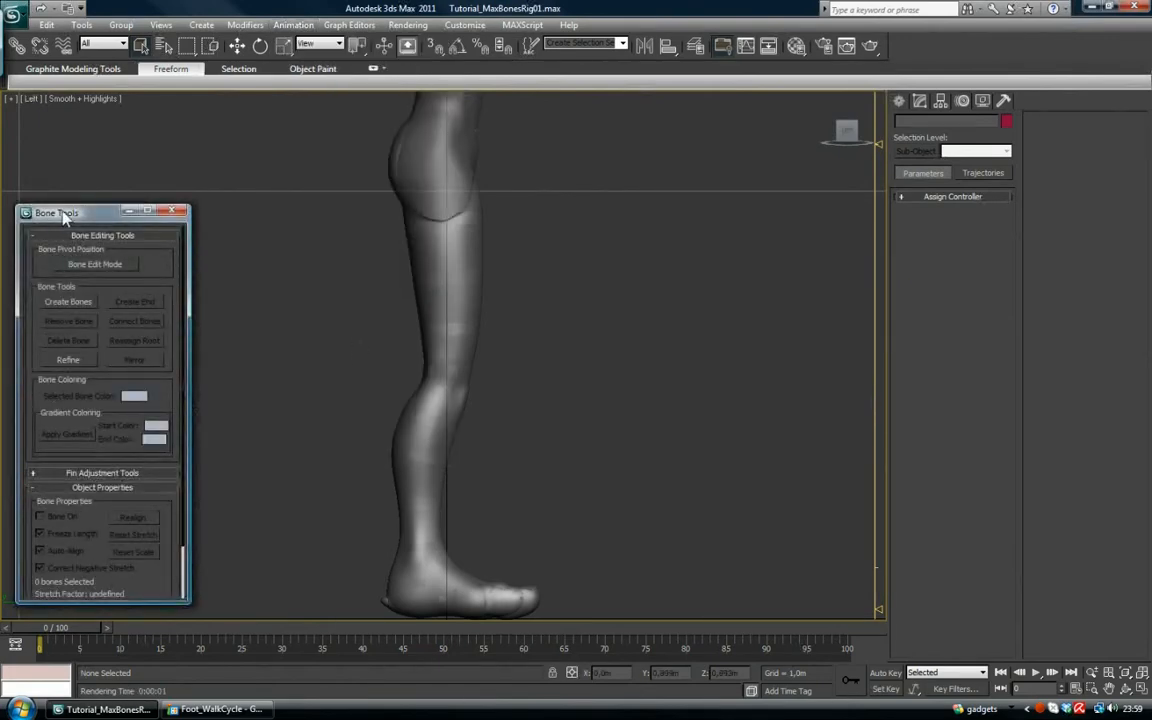
pyautogui.moveTo(63, 211)
pyautogui.mouseDown()
pyautogui.moveTo(94, 245)
pyautogui.moveTo(107, 167)
pyautogui.moveTo(90, 213)
pyautogui.moveTo(59, 216)
pyautogui.mouseUp()
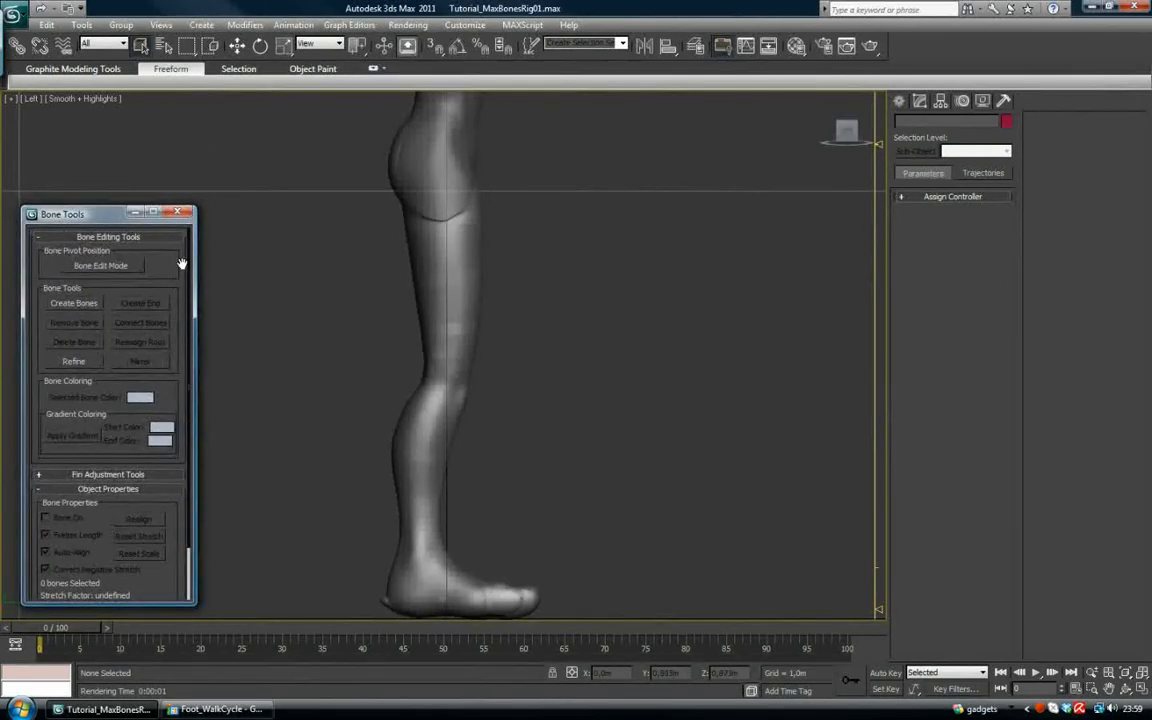
# Create a leg bone chain from the hip through the knee, ankle and ball of the foot to the toe tip.
pyautogui.click(62, 305)
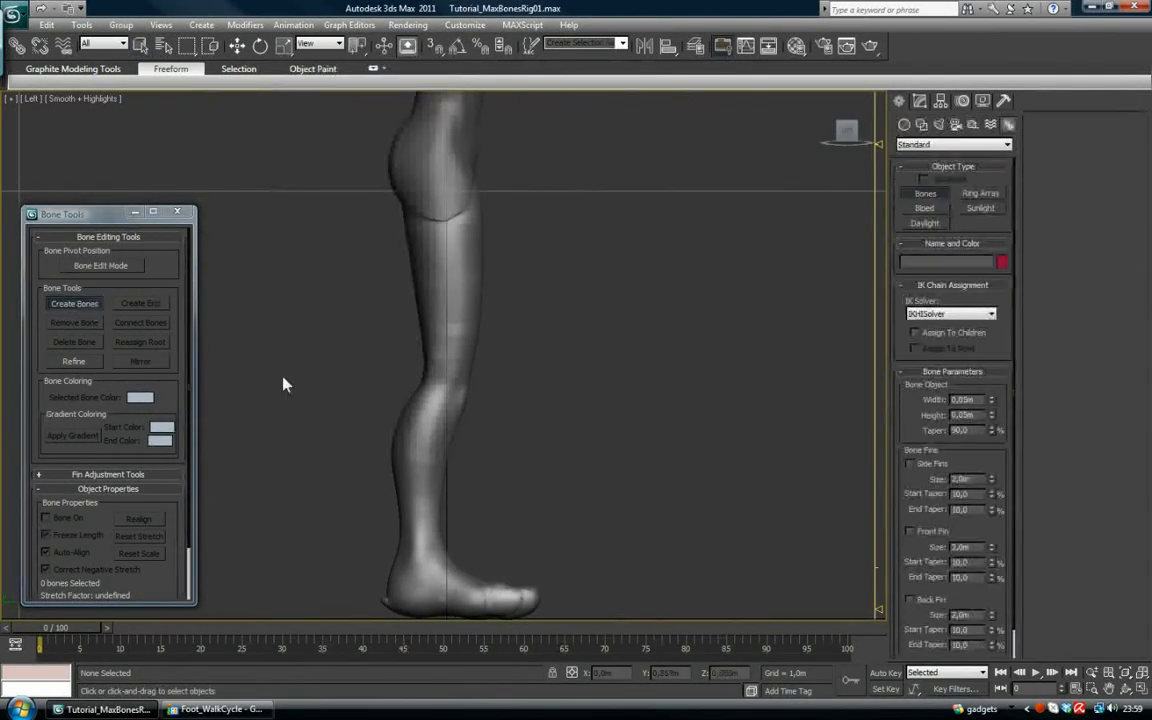
pyautogui.click(437, 156)
pyautogui.click(447, 393)
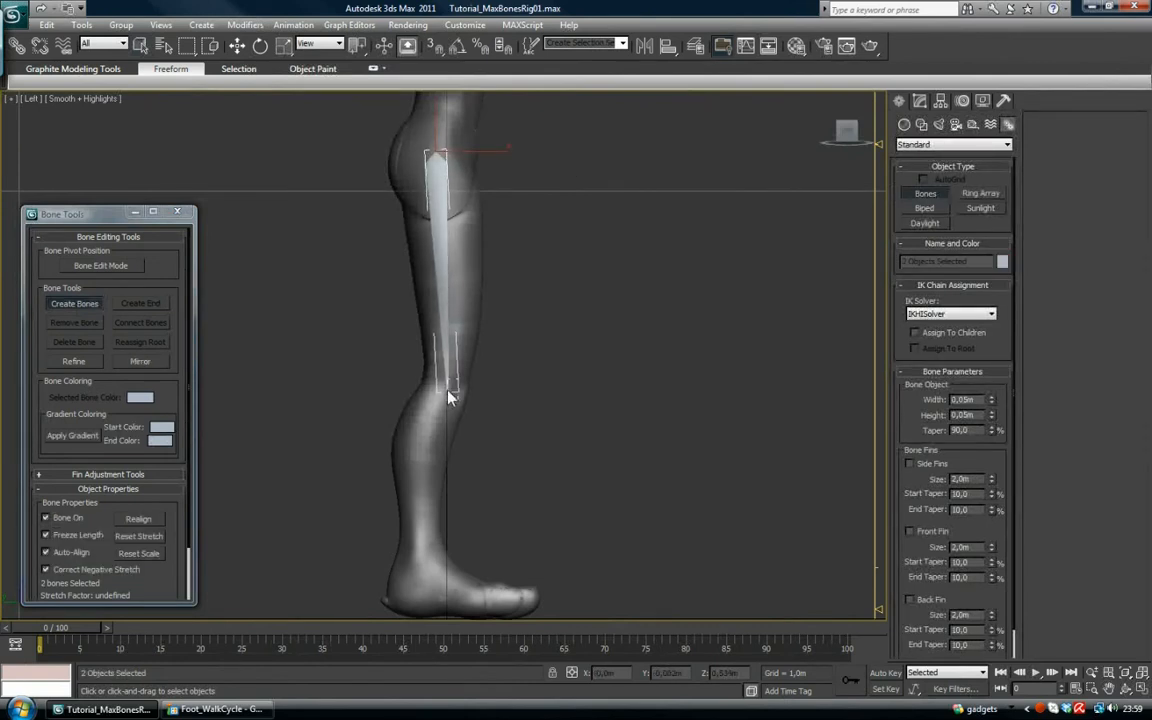
pyautogui.click(418, 558)
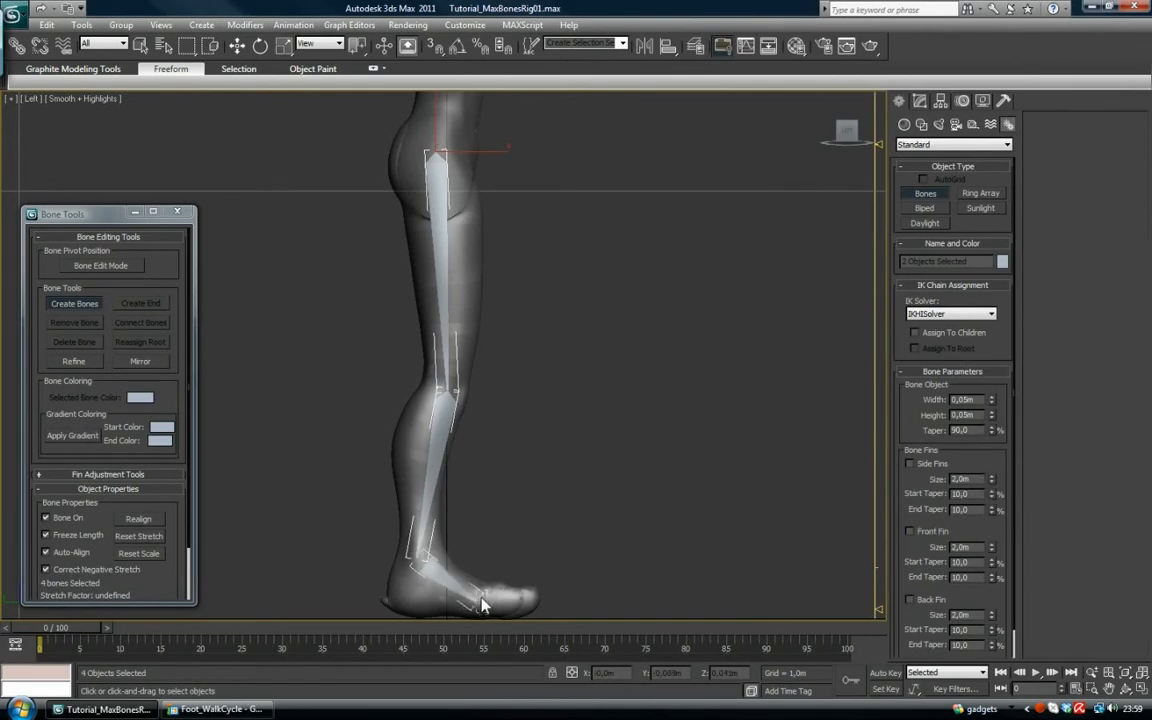
pyautogui.click(550, 617)
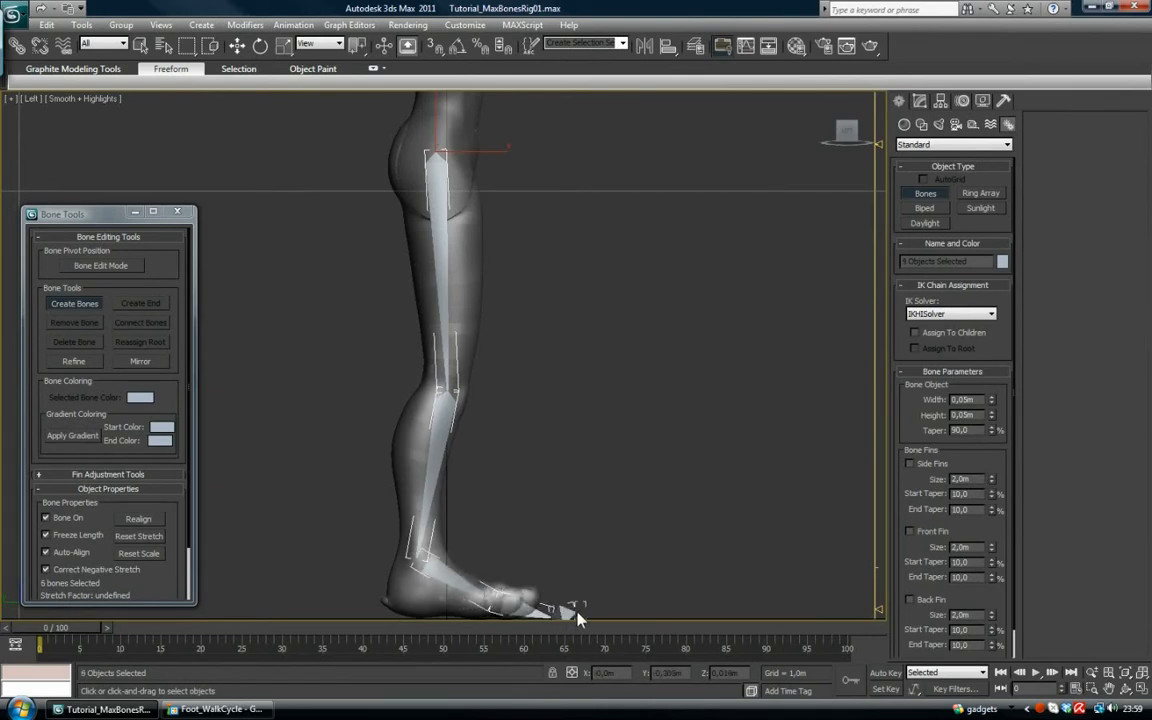
pyautogui.rightClick(580, 613)
pyautogui.moveTo(567, 498); pyautogui.dragTo(604, 448, button='middle')
pyautogui.rightClick(518, 428)
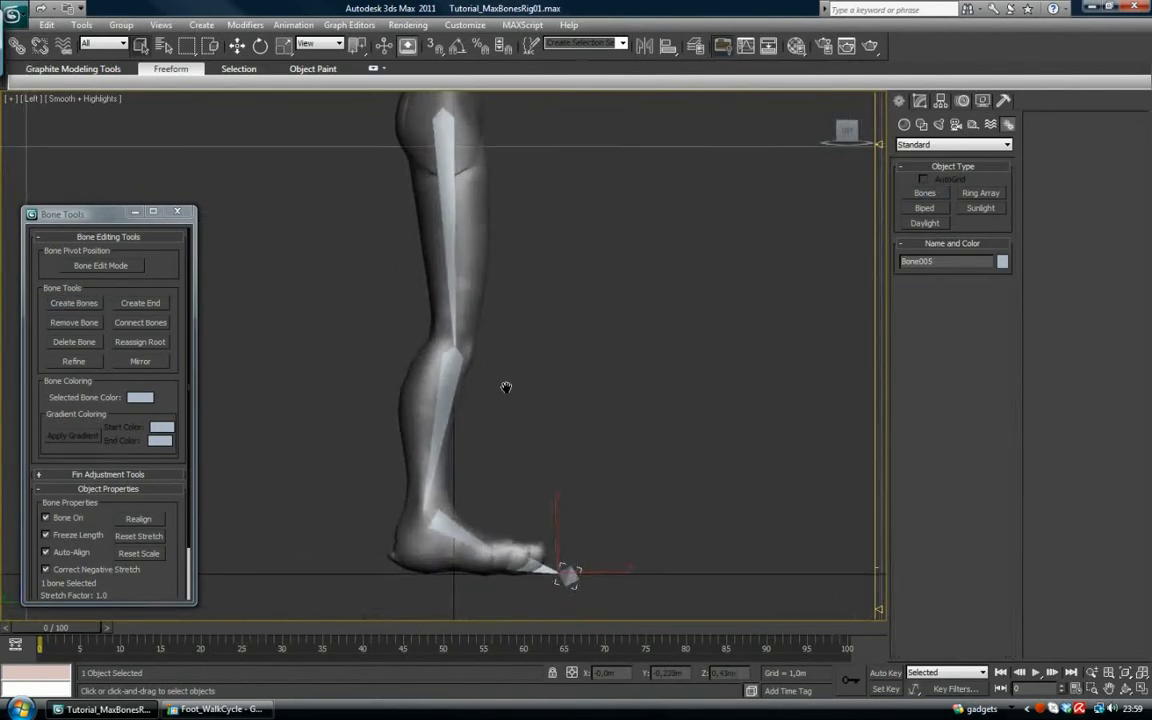
# Try to move the shin bone at the knee and undo the move.
pyautogui.scroll(5, 505, 386)
pyautogui.moveTo(519, 336); pyautogui.dragTo(518, 357, button='middle')
pyautogui.press('w')
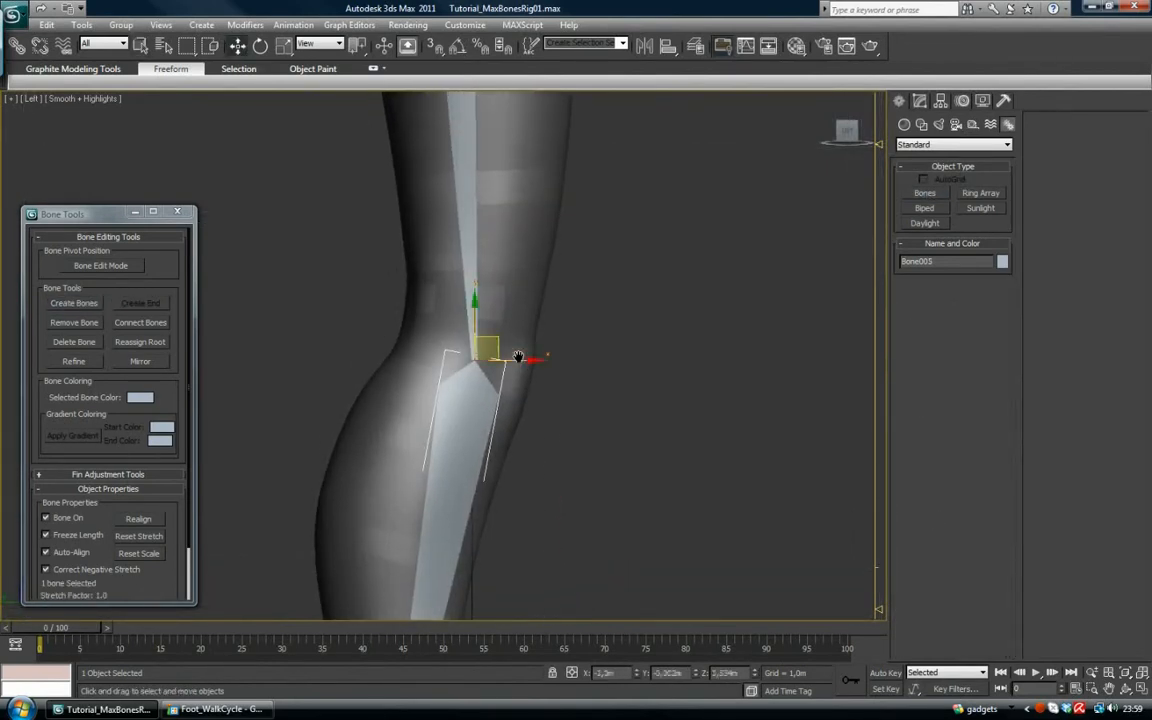
pyautogui.moveTo(501, 342); pyautogui.dragTo(491, 224)
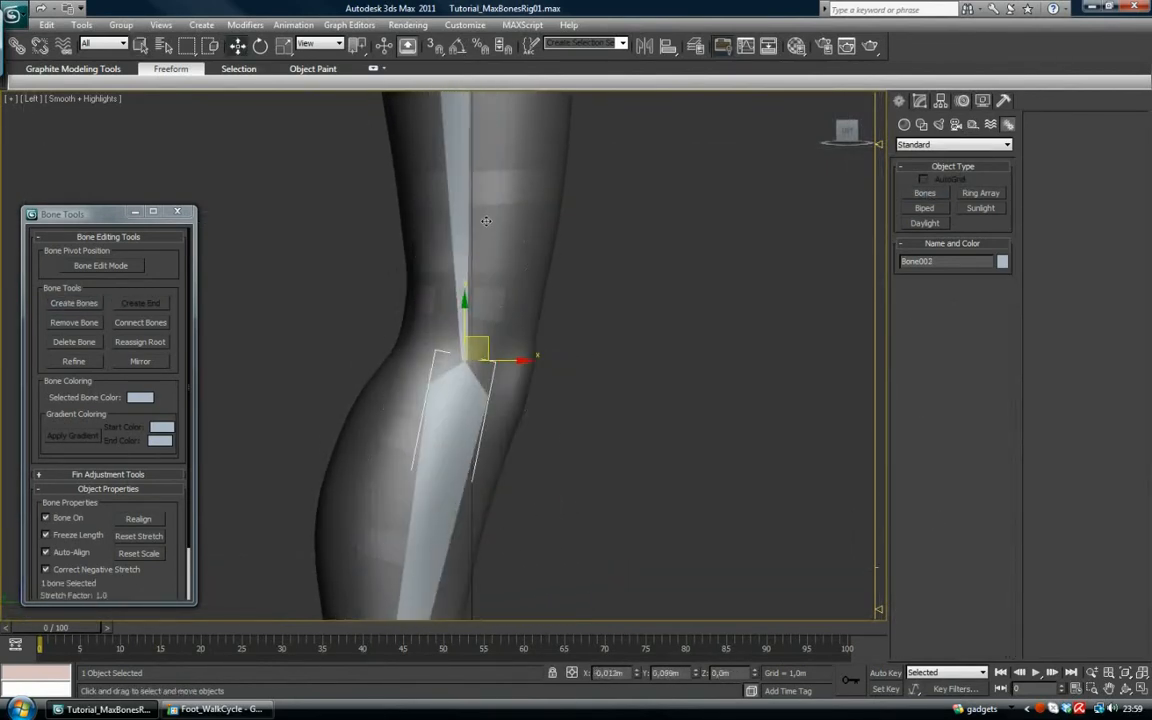
pyautogui.hotkey('ctrl', 'z')
# Turn on Bone Edit Mode and reposition the knee and hip joints inside the leg in the side view.
pyautogui.click(110, 266)
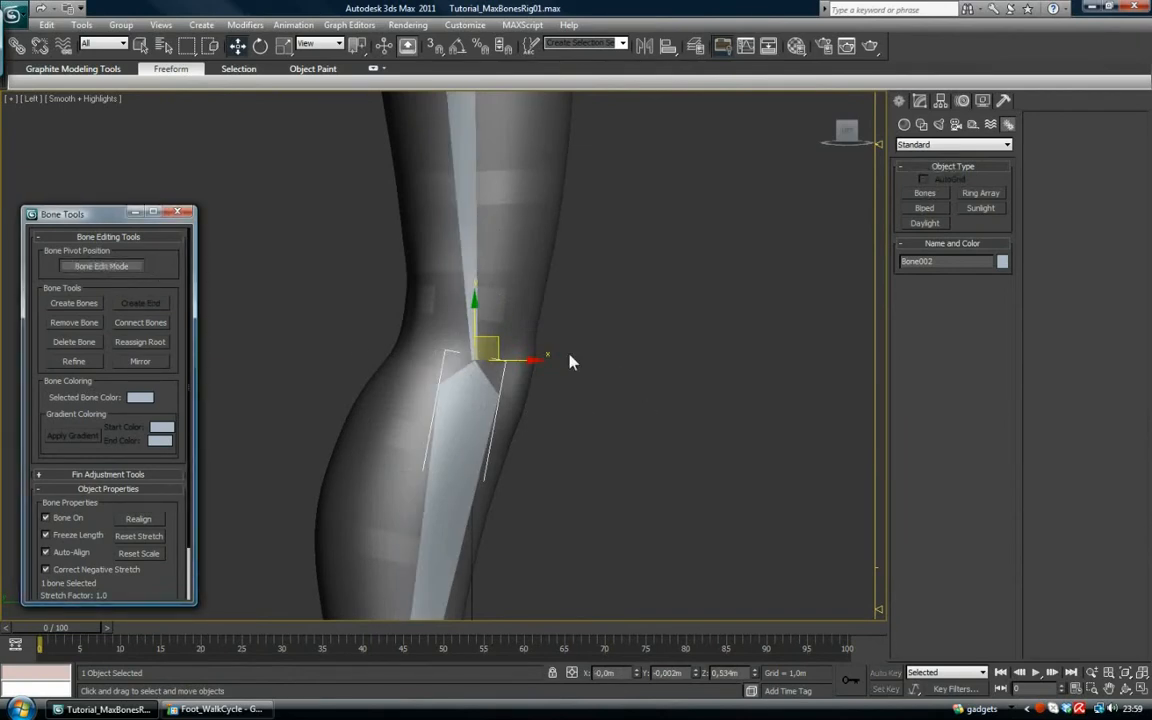
pyautogui.moveTo(496, 341)
pyautogui.mouseDown()
pyautogui.moveTo(409, 285)
pyautogui.moveTo(579, 245)
pyautogui.moveTo(394, 420)
pyautogui.moveTo(538, 393)
pyautogui.moveTo(470, 332)
pyautogui.moveTo(491, 337)
pyautogui.mouseUp()
pyautogui.moveTo(496, 206); pyautogui.dragTo(496, 404, button='middle')
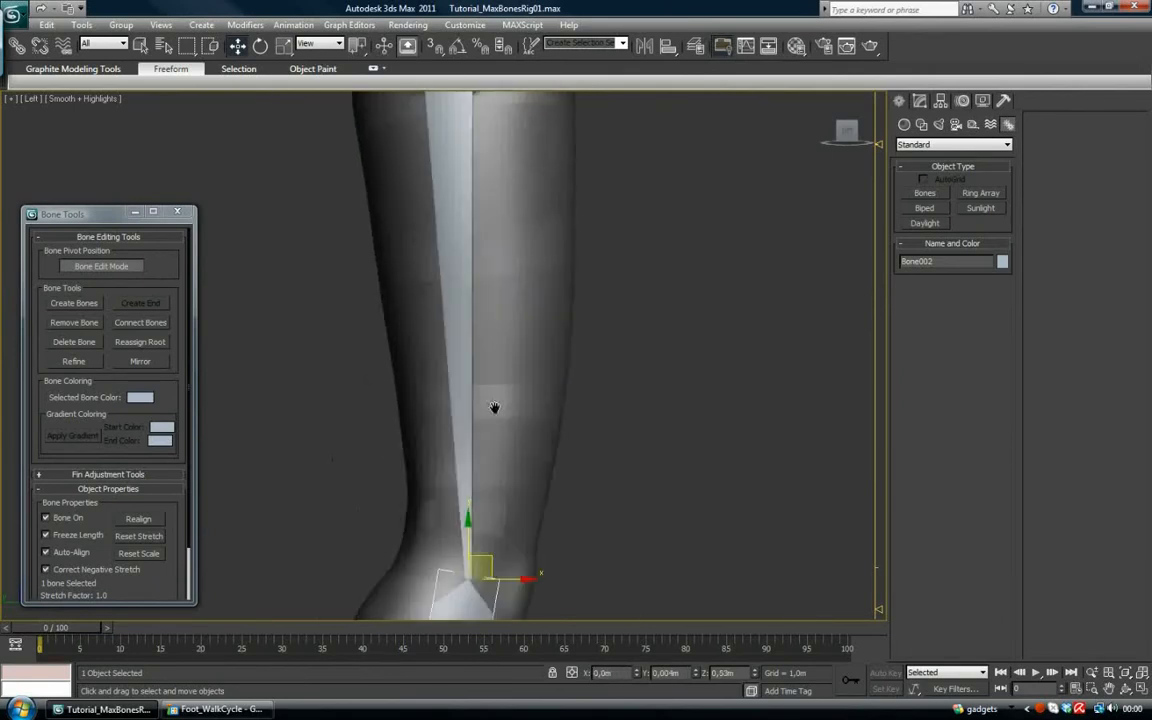
pyautogui.scroll(-4, 477, 220)
pyautogui.moveTo(477, 220); pyautogui.dragTo(460, 300, button='middle')
pyautogui.click(460, 270)
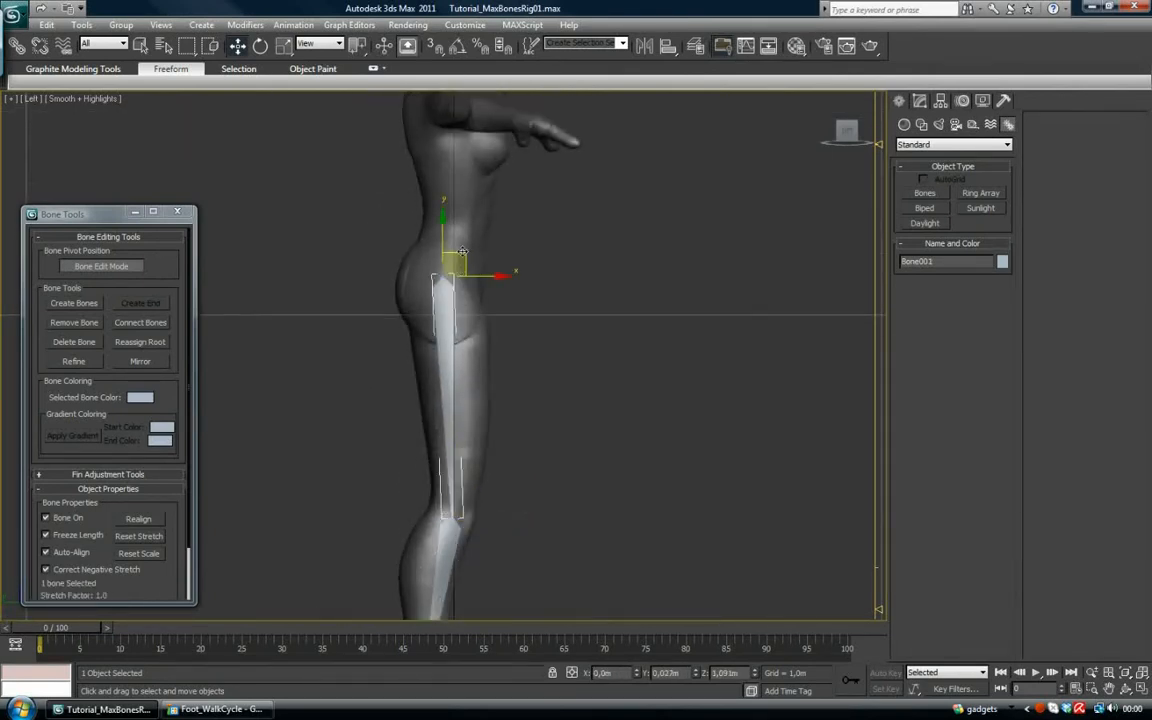
pyautogui.moveTo(462, 250); pyautogui.dragTo(462, 255)
# Move the ankle joint to fit the character's ankle in the side view.
pyautogui.moveTo(493, 415); pyautogui.dragTo(508, 172, button='middle')
pyautogui.scroll(5, 494, 340)
pyautogui.moveTo(455, 462); pyautogui.dragTo(457, 395, button='middle')
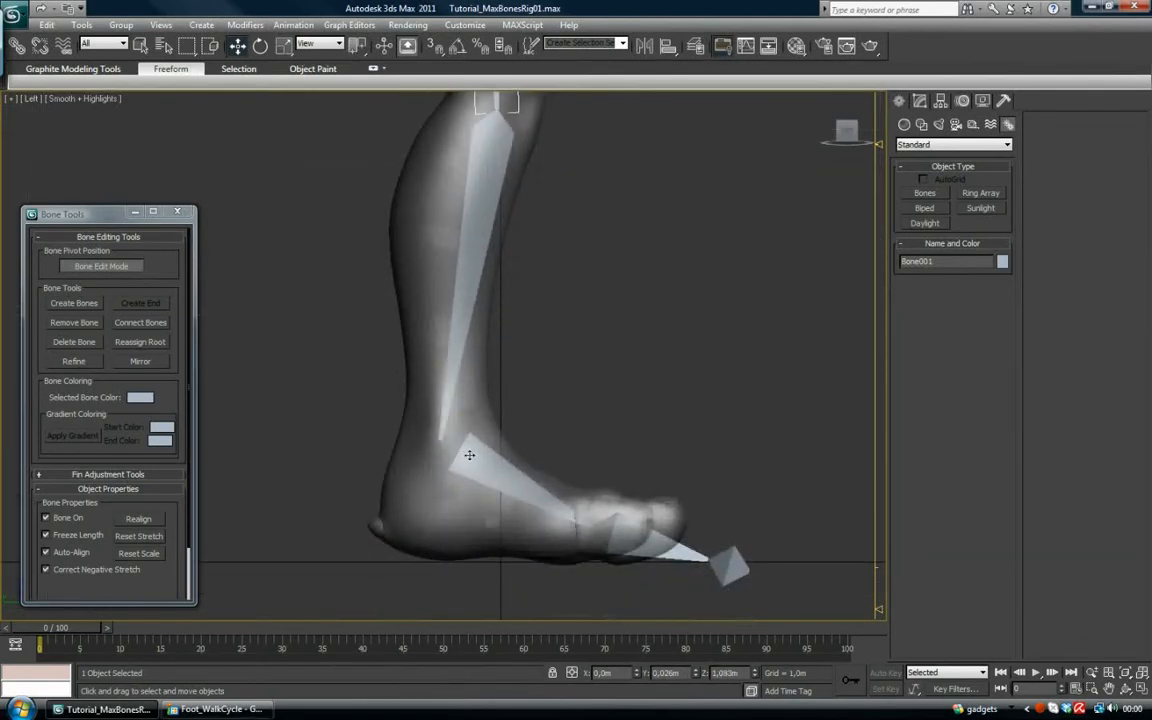
pyautogui.moveTo(460, 415); pyautogui.dragTo(462, 412)
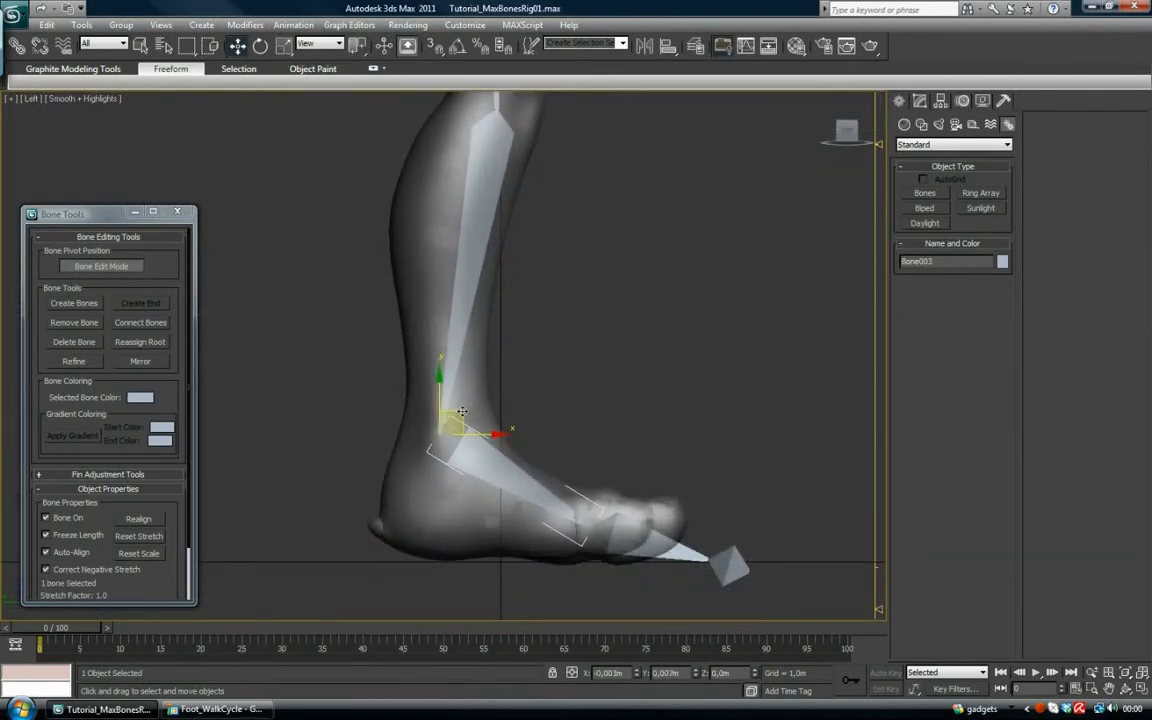
# Fine-tune the knee and hip joint positions inside the leg and save the scene.
pyautogui.moveTo(521, 271); pyautogui.dragTo(508, 381, button='middle')
pyautogui.click(482, 225)
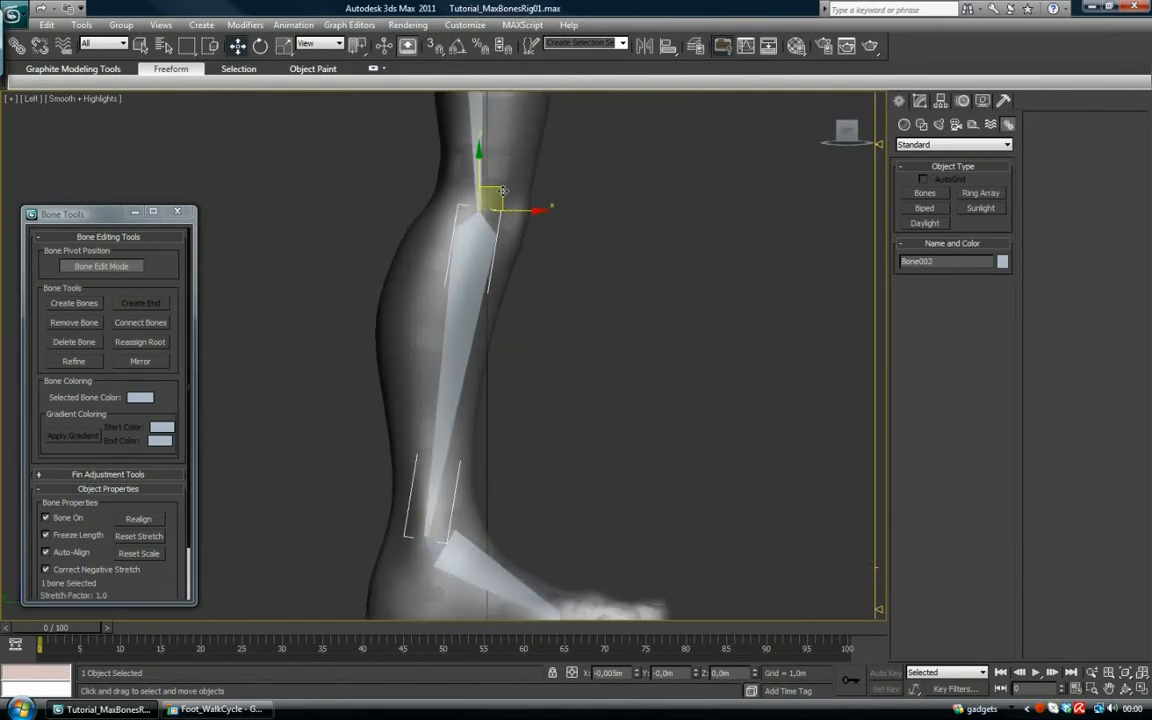
pyautogui.moveTo(520, 166); pyautogui.dragTo(473, 420, button='middle')
pyautogui.click(440, 145)
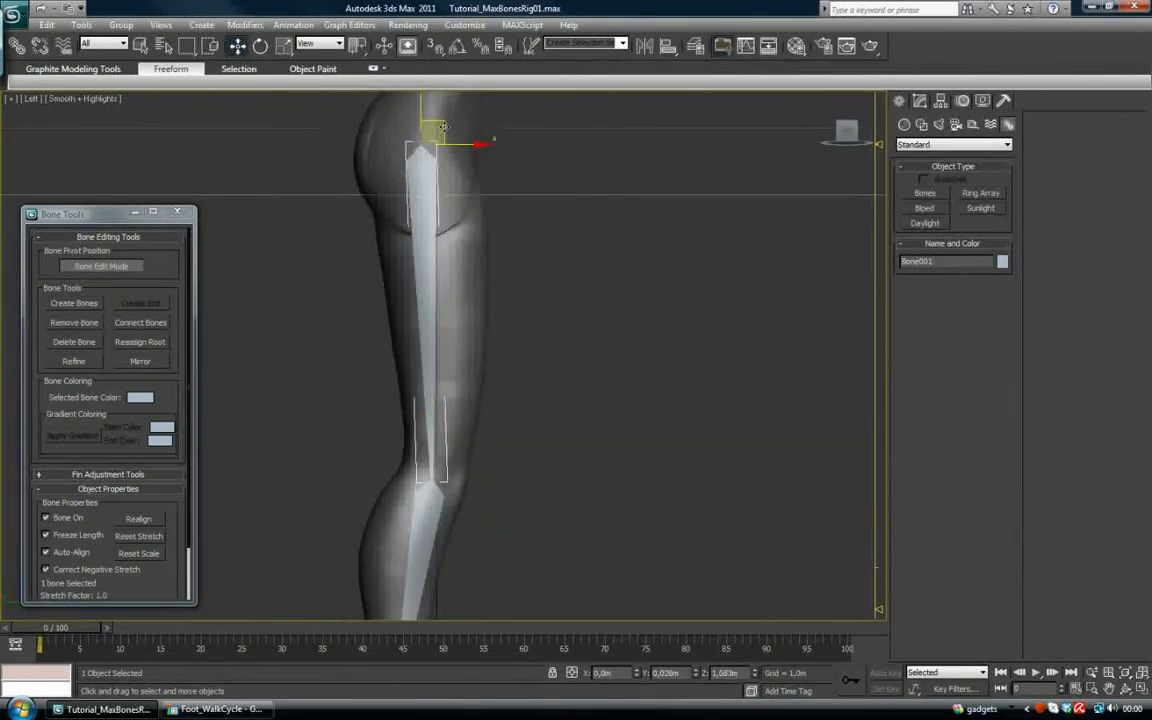
pyautogui.moveTo(523, 273); pyautogui.dragTo(522, 428, button='middle')
pyautogui.scroll(2, 533, 461)
pyautogui.hotkey('ctrl', 's')
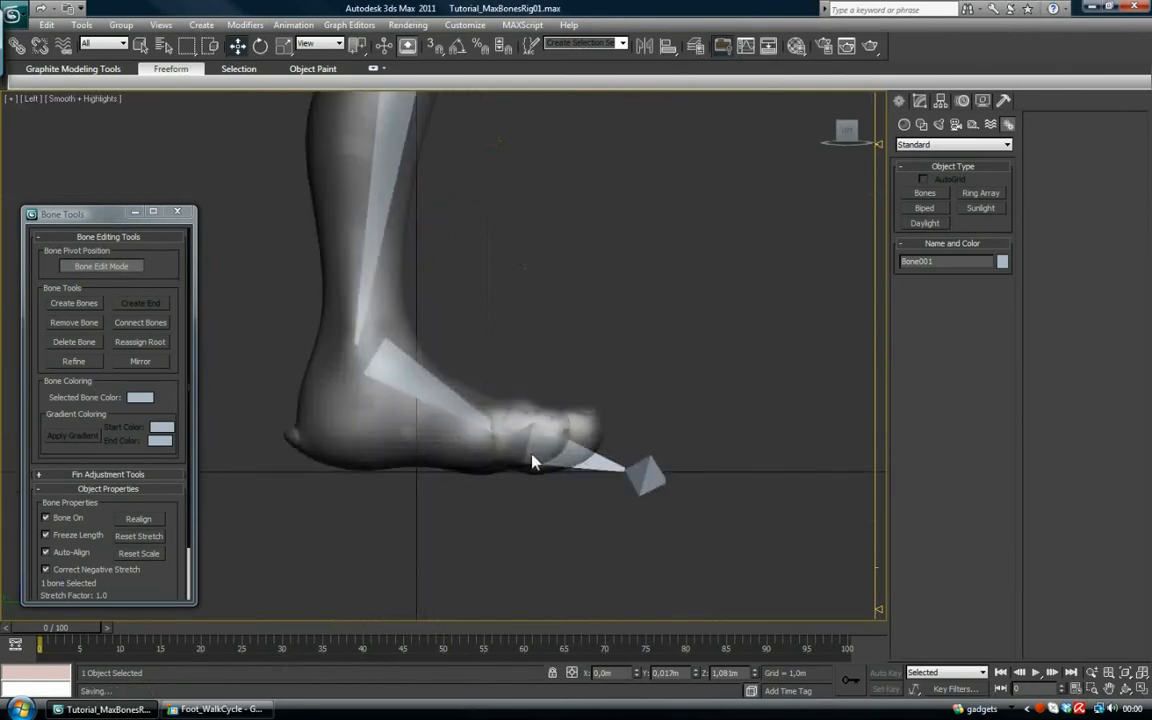
# Reposition the ball-of-foot joint and the toe end bone to fit the foot, and switch to the Front view.
pyautogui.moveTo(530, 414); pyautogui.dragTo(514, 407)
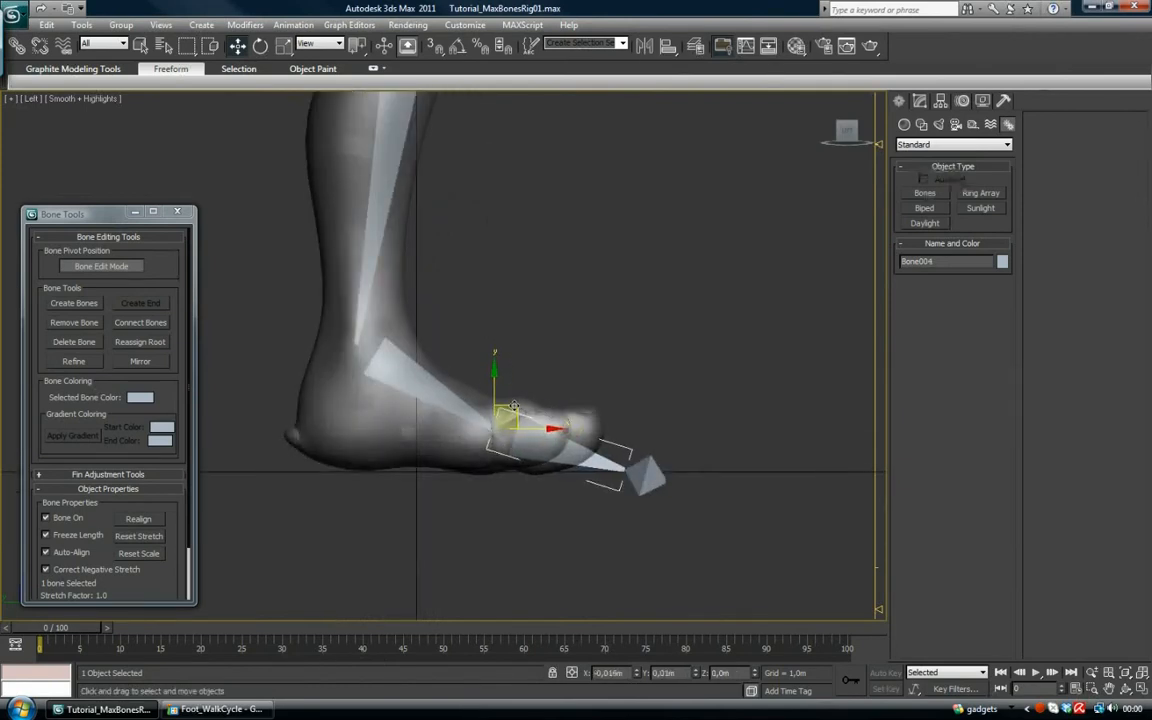
pyautogui.moveTo(675, 537); pyautogui.dragTo(643, 522, button='middle')
pyautogui.click(624, 449)
pyautogui.moveTo(615, 437); pyautogui.dragTo(595, 433)
pyautogui.press('f')
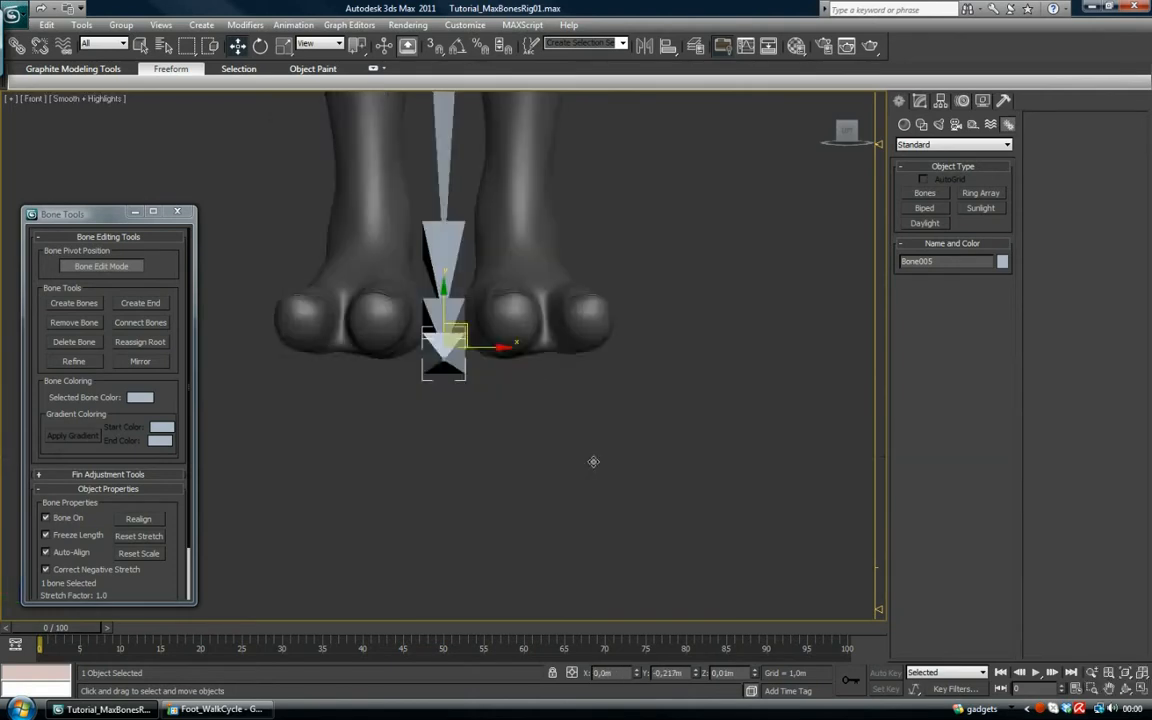
# Turn off Bone Edit Mode and move the whole five-bone chain sideways into the character's right leg in the Front view.
pyautogui.moveTo(512, 402); pyautogui.dragTo(504, 540, button='middle')
pyautogui.scroll(-3, 504, 540)
pyautogui.moveTo(434, 308); pyautogui.dragTo(435, 432, button='middle')
pyautogui.scroll(-2, 435, 432)
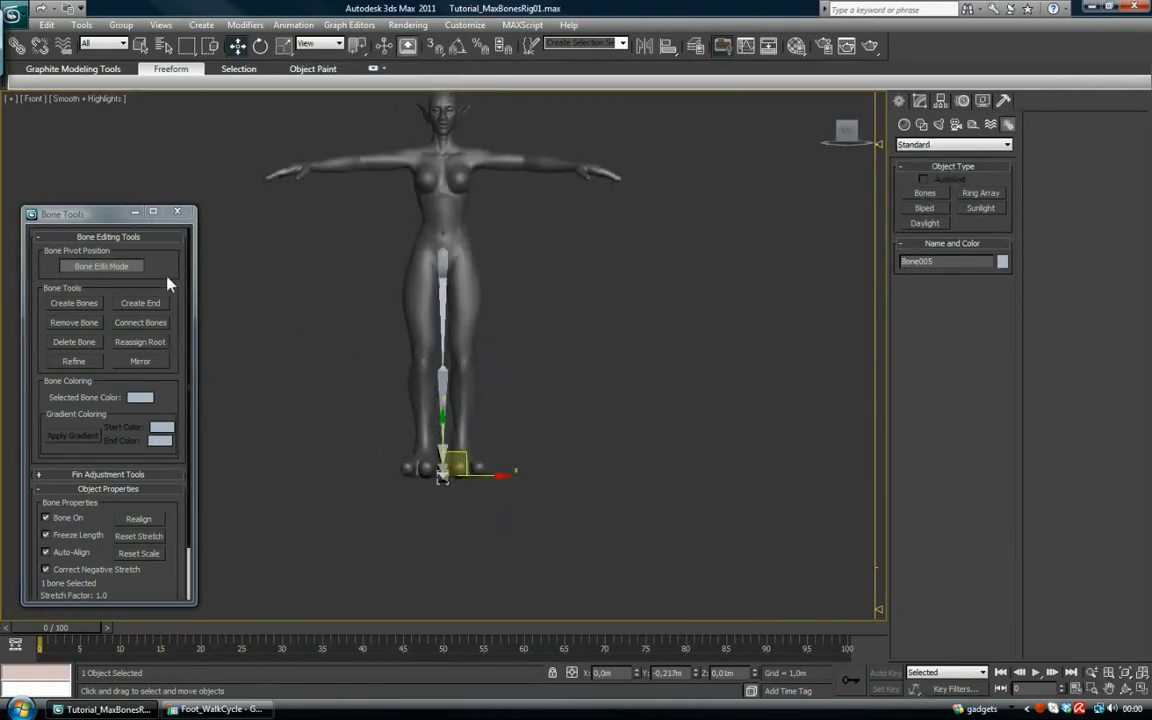
pyautogui.click(127, 268)
pyautogui.moveTo(347, 175); pyautogui.dragTo(550, 545)
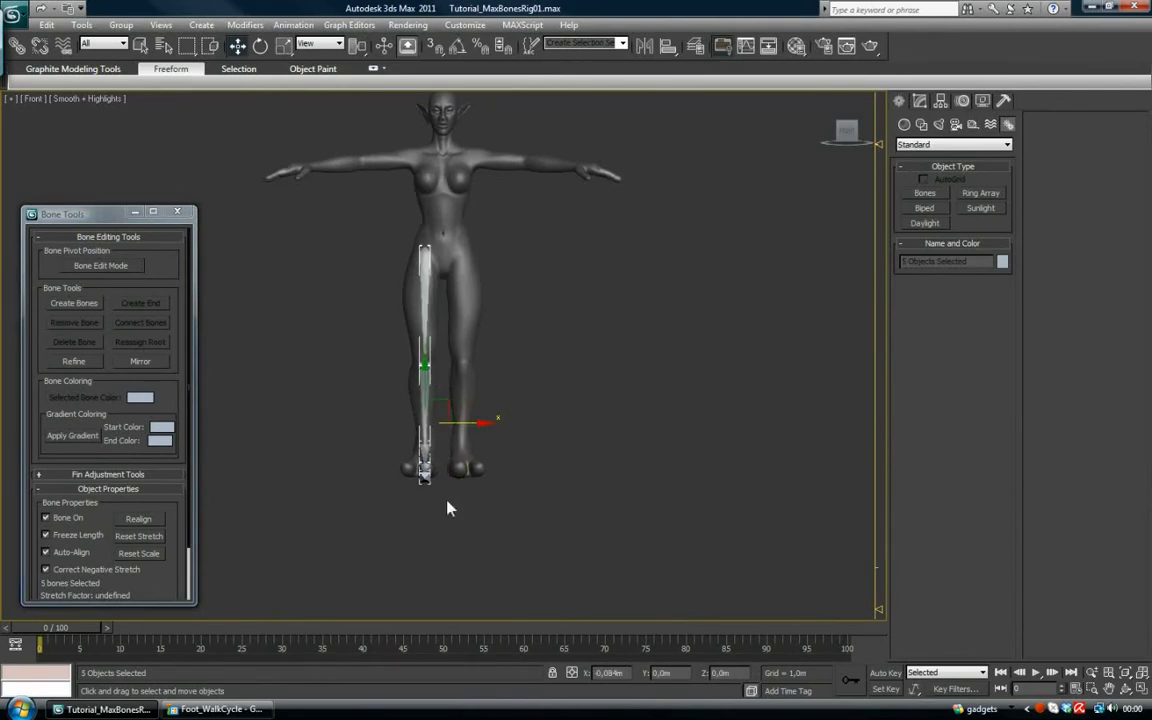
pyautogui.moveTo(450, 506); pyautogui.dragTo(460, 366, button='middle')
pyautogui.scroll(6, 462, 367)
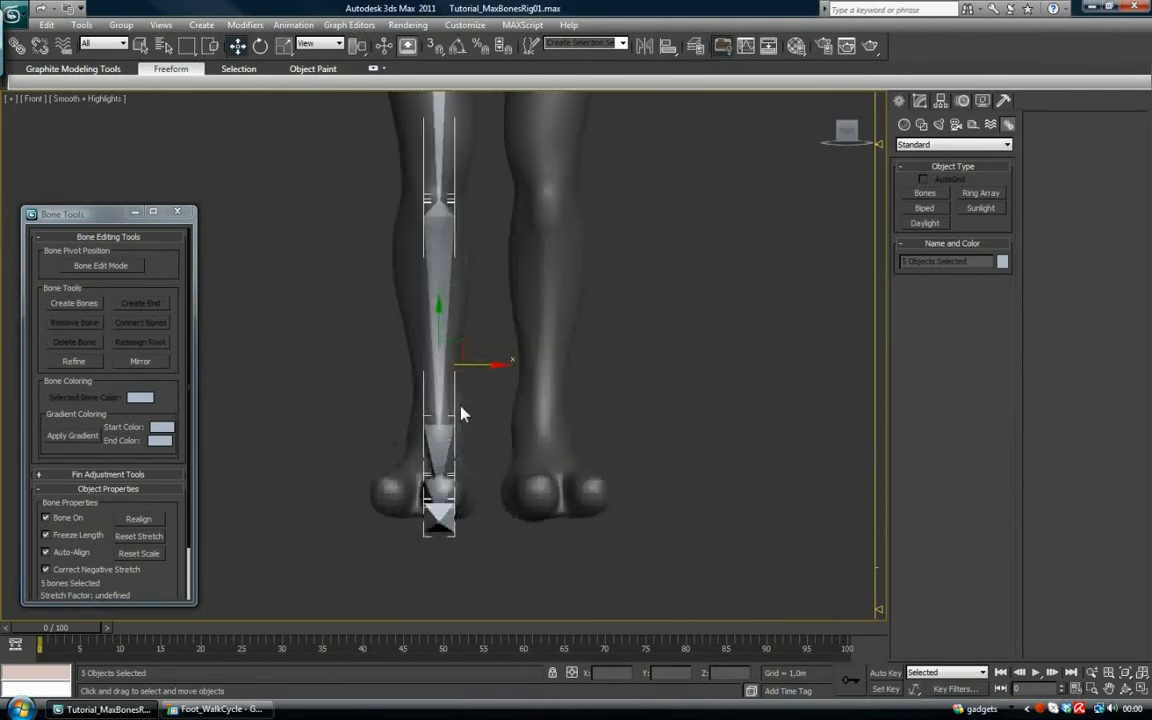
pyautogui.moveTo(474, 367); pyautogui.dragTo(480, 366)
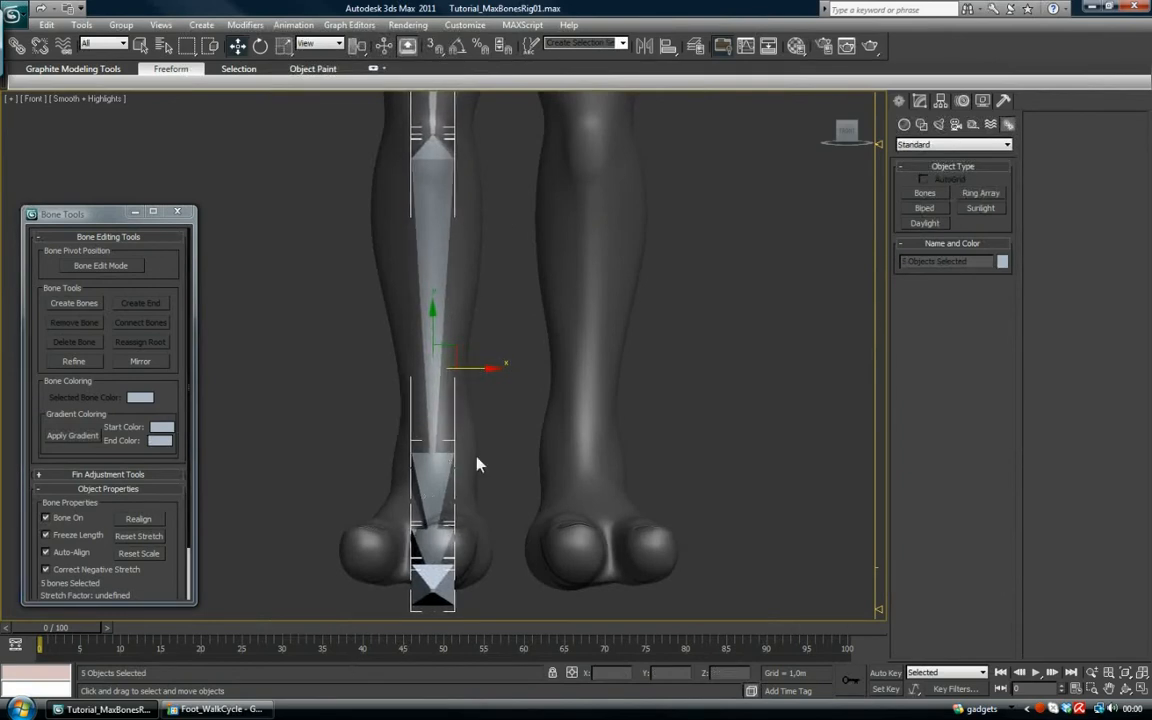
# Turn Bone Edit Mode back on and reposition the knee and hip joints to centre them in the leg in the Front view.
pyautogui.click(102, 270)
pyautogui.moveTo(400, 456); pyautogui.dragTo(400, 628, button='middle')
pyautogui.click(434, 342)
pyautogui.moveTo(455, 286); pyautogui.dragTo(451, 290)
pyautogui.moveTo(417, 161); pyautogui.dragTo(420, 450, button='middle')
pyautogui.scroll(-2, 422, 440)
pyautogui.click(434, 238)
pyautogui.moveTo(458, 173); pyautogui.dragTo(456, 201)
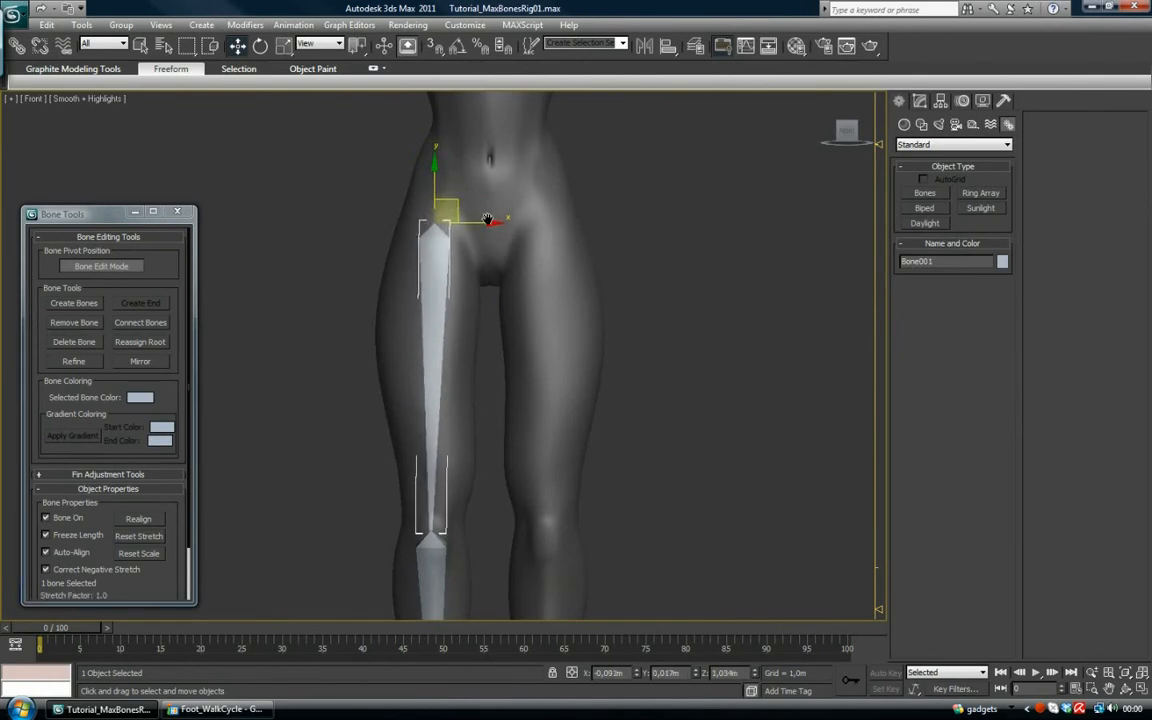
# Turn off Bone Edit Mode in the Perspective view and rotate the foot bone about 5 degrees around the vertical axis to follow the foot.
pyautogui.moveTo(487, 219); pyautogui.dragTo(346, 341, button='middle')
pyautogui.press('p')
pyautogui.click(101, 268)
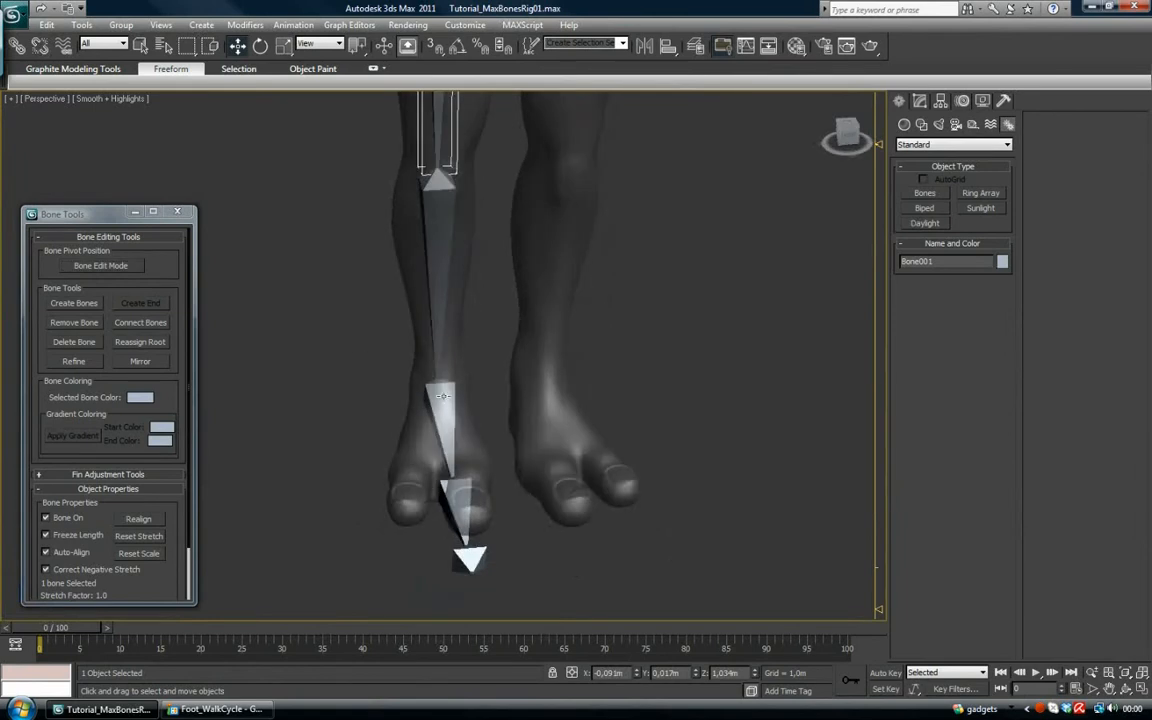
pyautogui.click(444, 398)
pyautogui.click(260, 46)
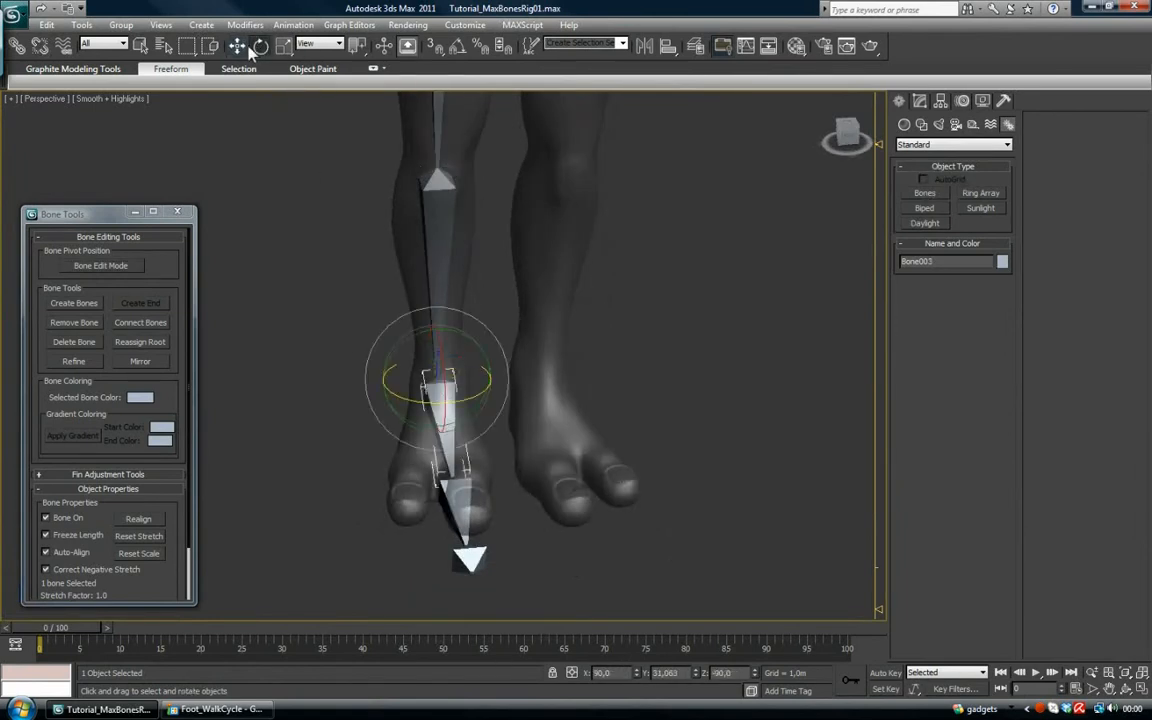
pyautogui.click(316, 45)
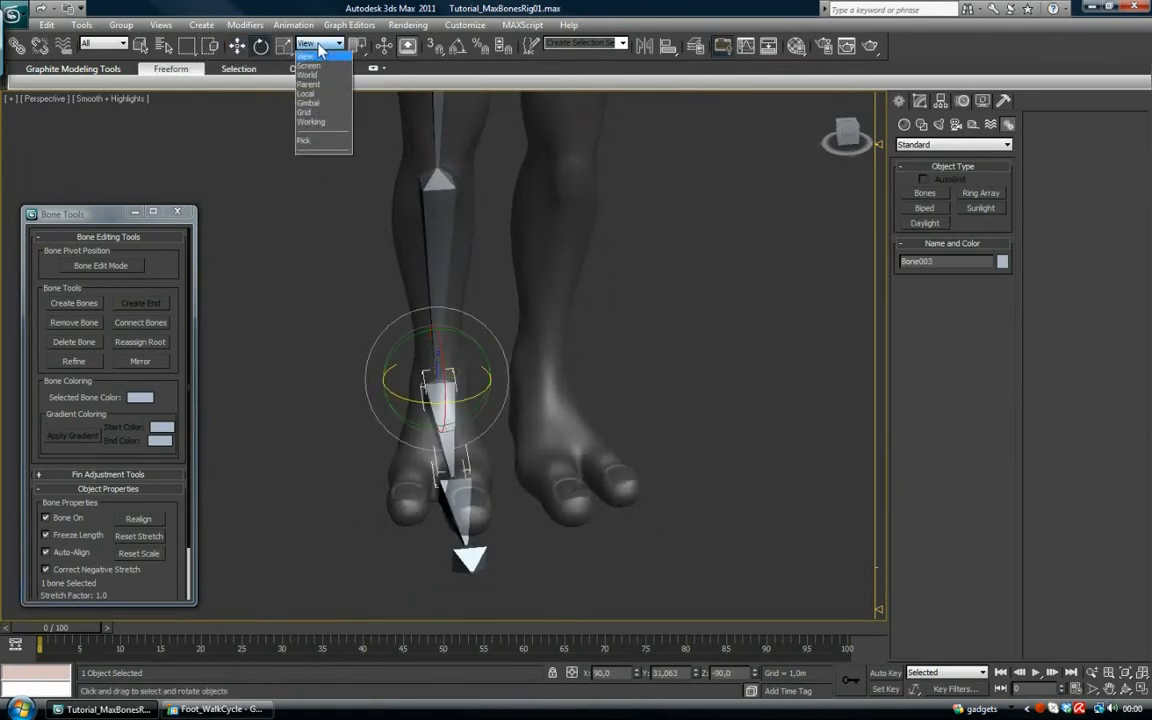
pyautogui.click(321, 52)
pyautogui.moveTo(474, 415); pyautogui.dragTo(467, 404)
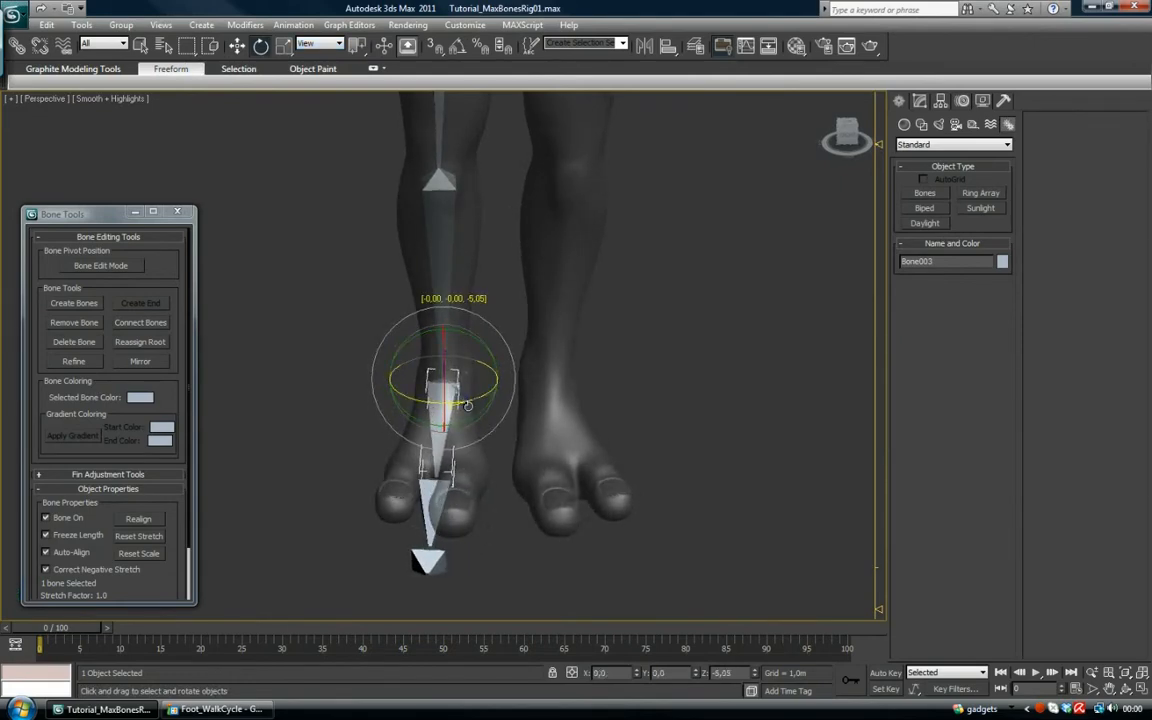
# Check the foot alignment from below, and rotate the toe bone using the Local reference coordinate system.
pyautogui.keyDown('alt'); pyautogui.moveTo(470, 480); pyautogui.dragTo(460, 320, button='middle'); pyautogui.keyUp('alt')
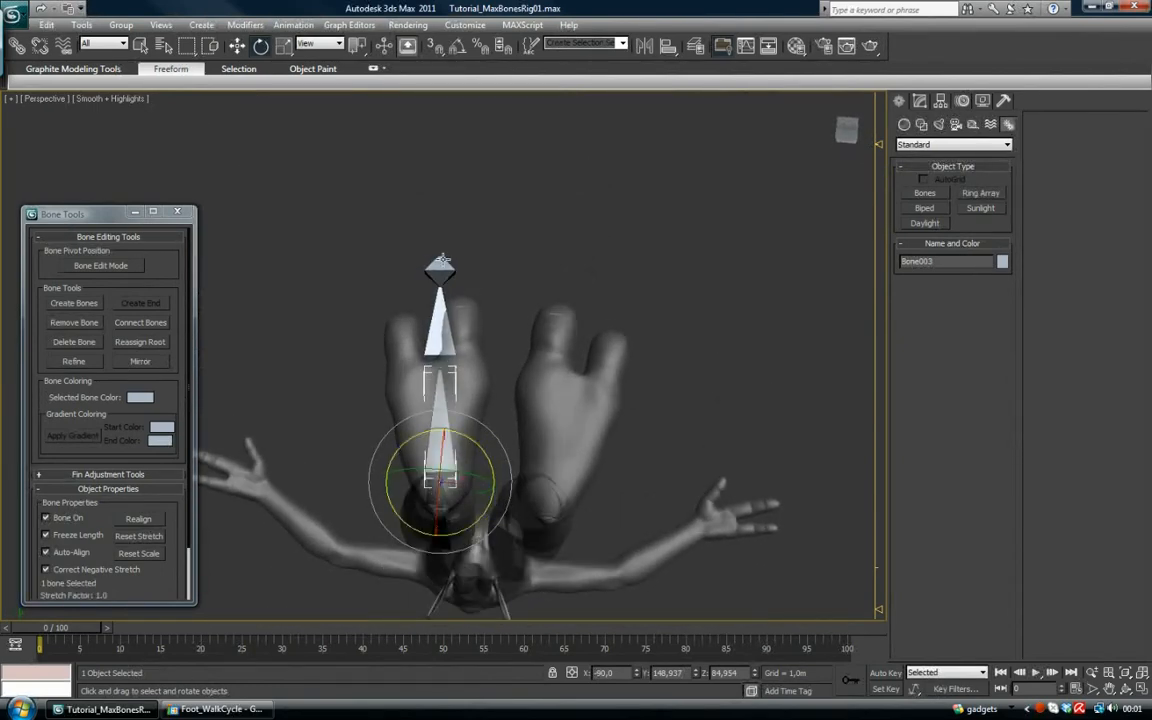
pyautogui.keyDown('alt'); pyautogui.moveTo(450, 335); pyautogui.dragTo(666, 362, button='middle'); pyautogui.keyUp('alt')
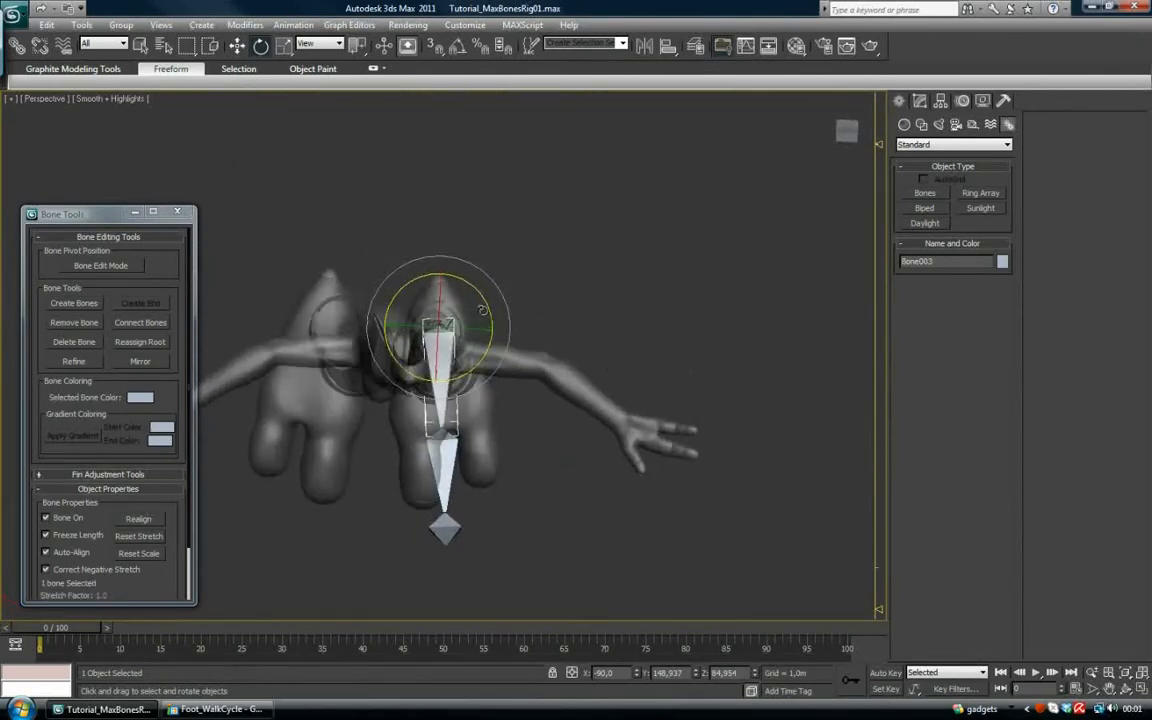
pyautogui.click(488, 308)
pyautogui.keyDown('alt'); pyautogui.moveTo(492, 308); pyautogui.dragTo(378, 430, button='middle'); pyautogui.keyUp('alt')
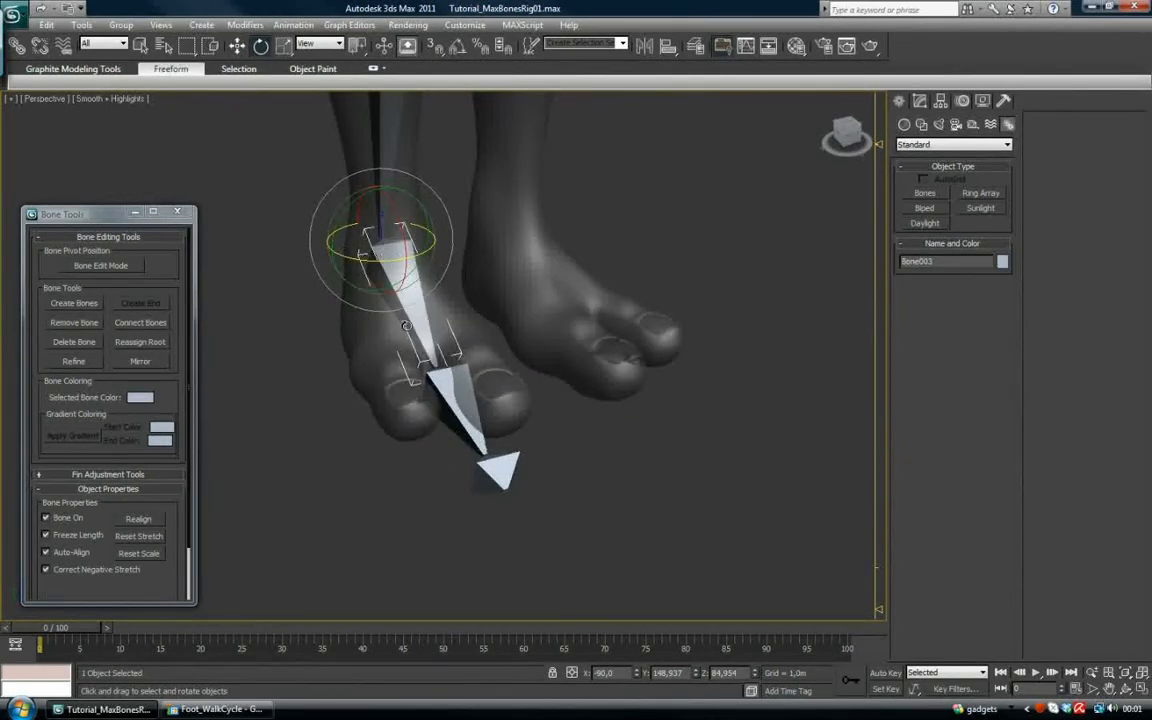
pyautogui.keyDown('alt'); pyautogui.moveTo(406, 326); pyautogui.dragTo(499, 395, button='middle'); pyautogui.keyUp('alt')
pyautogui.click(447, 440)
pyautogui.click(297, 47)
pyautogui.click(319, 97)
pyautogui.moveTo(493, 395)
pyautogui.mouseDown()
pyautogui.moveTo(507, 395)
pyautogui.moveTo(491, 384)
pyautogui.mouseUp()
pyautogui.keyDown('alt'); pyautogui.moveTo(491, 384); pyautogui.dragTo(430, 400, button='middle'); pyautogui.keyUp('alt')
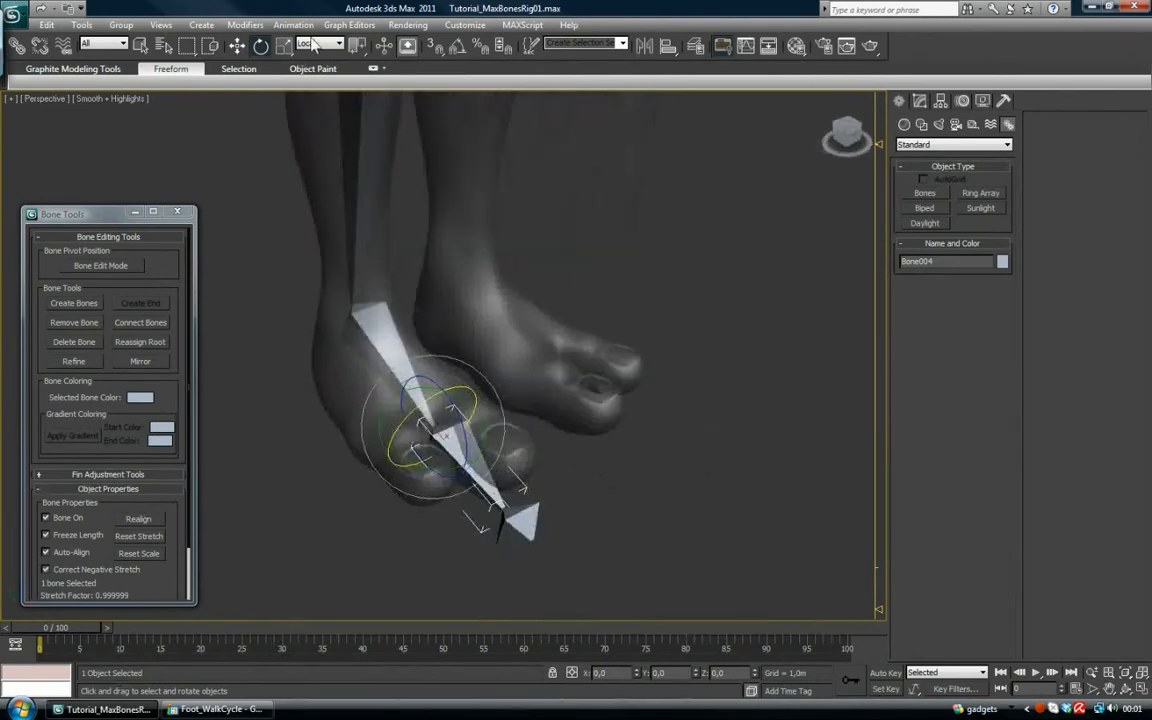
# Return the rotation coordinate system to View, switch to the Move tool and turn on Bone Edit Mode.
pyautogui.click(319, 43)
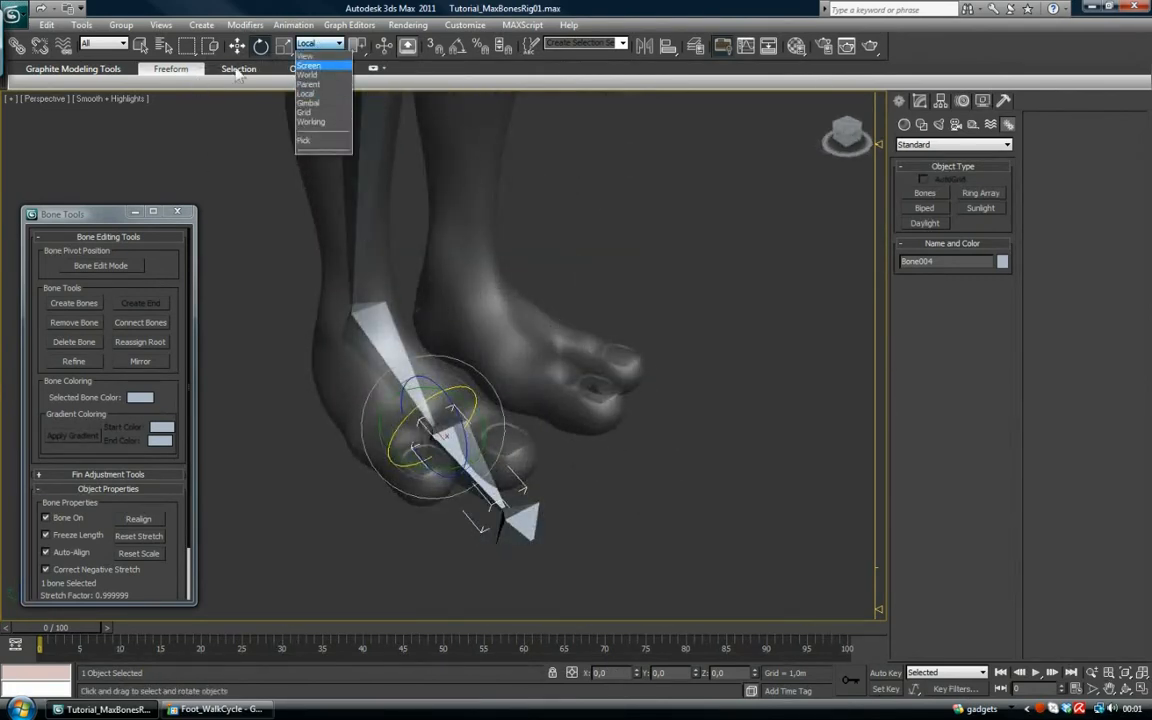
pyautogui.click(312, 57)
pyautogui.click(239, 46)
pyautogui.click(323, 45)
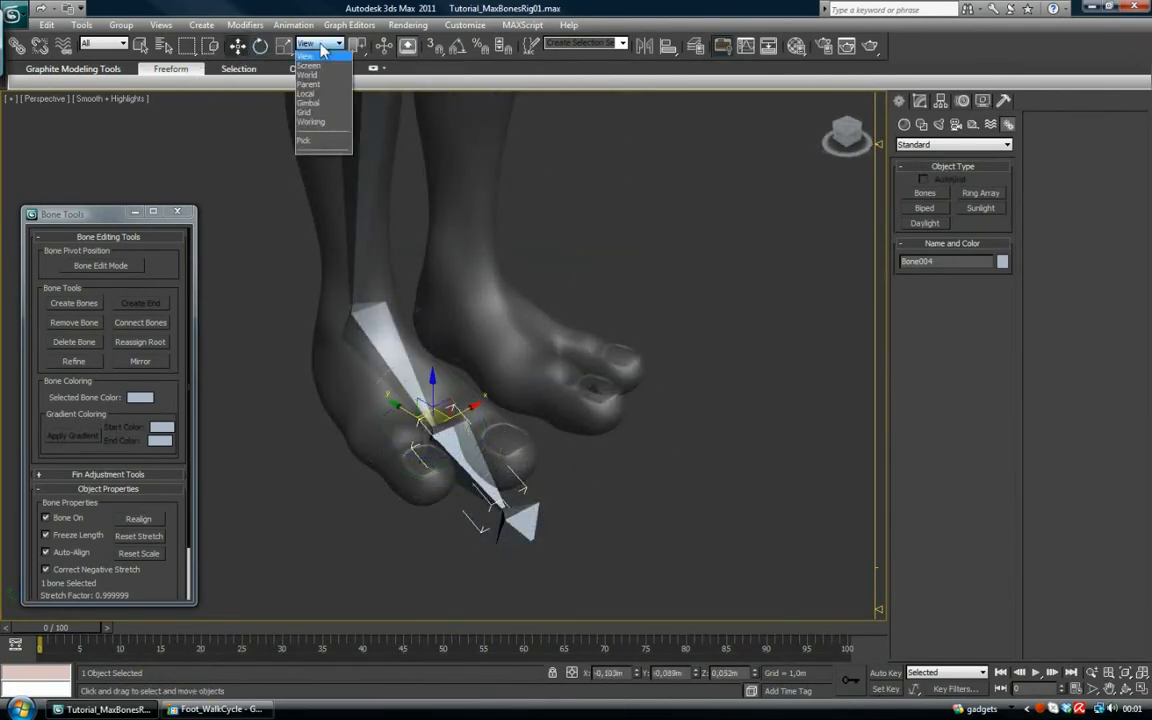
pyautogui.click(98, 275)
pyautogui.click(112, 268)
# Set the move coordinate system to Local and pull the toe end bone back about 0.026 m along its X axis.
pyautogui.click(239, 48)
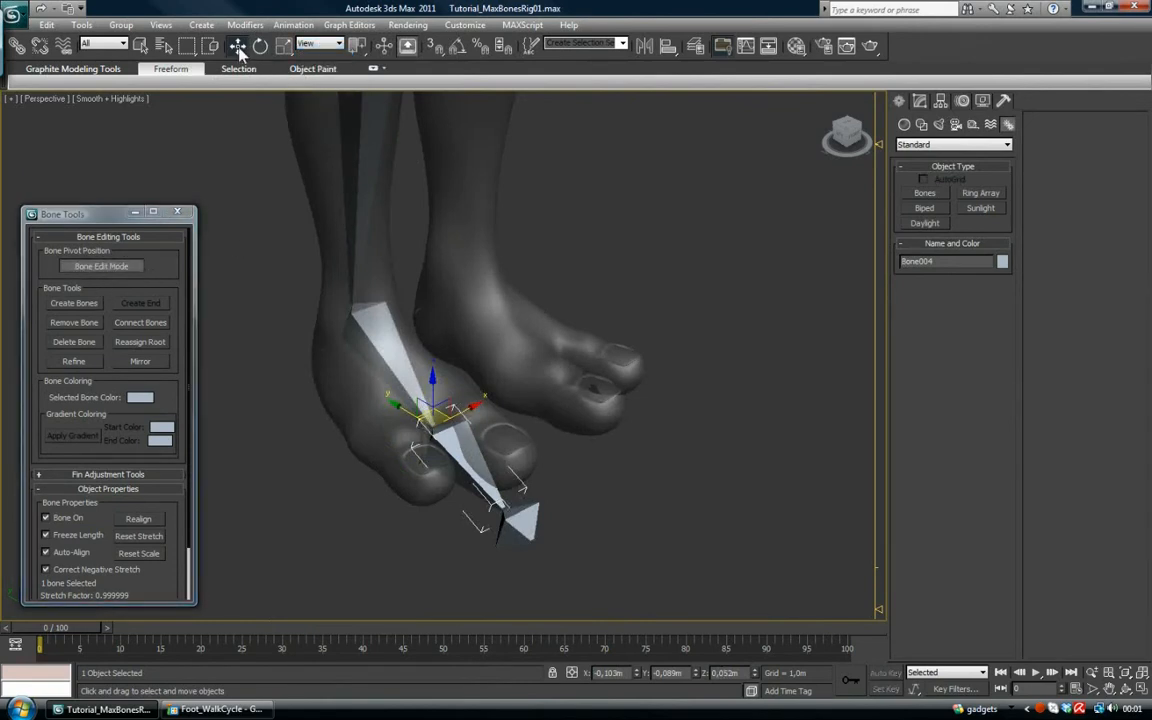
pyautogui.click(330, 45)
pyautogui.click(320, 95)
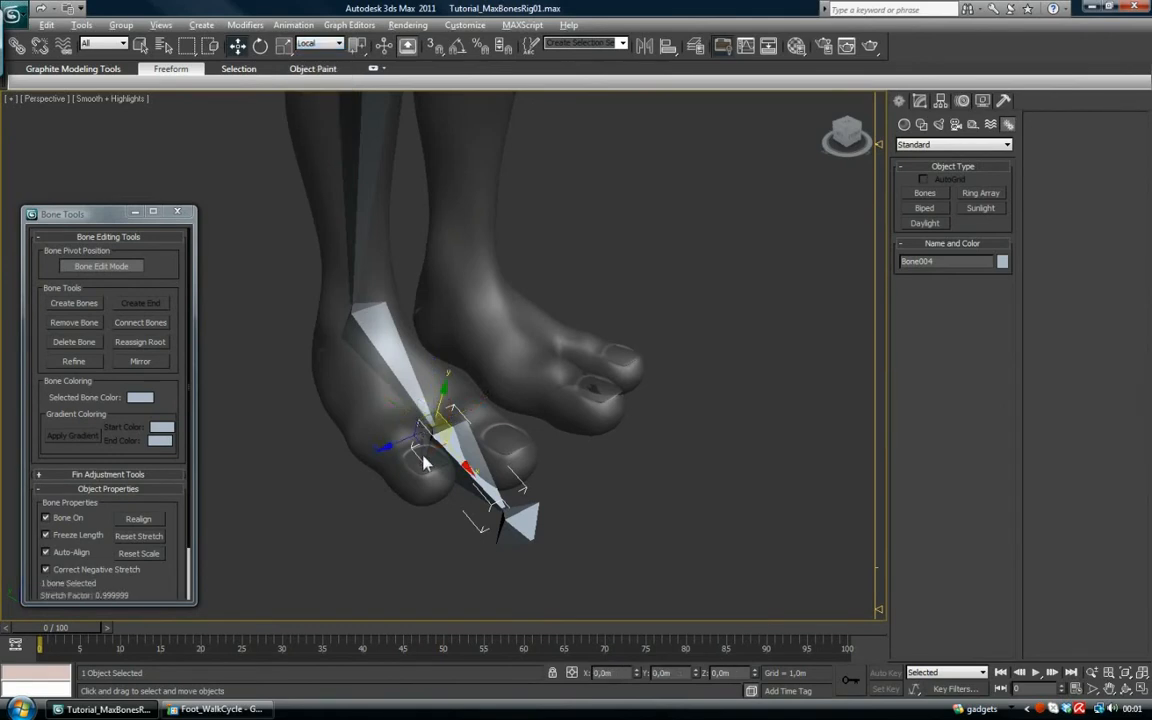
pyautogui.keyDown('alt'); pyautogui.moveTo(420, 440); pyautogui.dragTo(458, 463, button='middle'); pyautogui.keyUp('alt')
pyautogui.moveTo(442, 458); pyautogui.dragTo(394, 440)
pyautogui.click(548, 492)
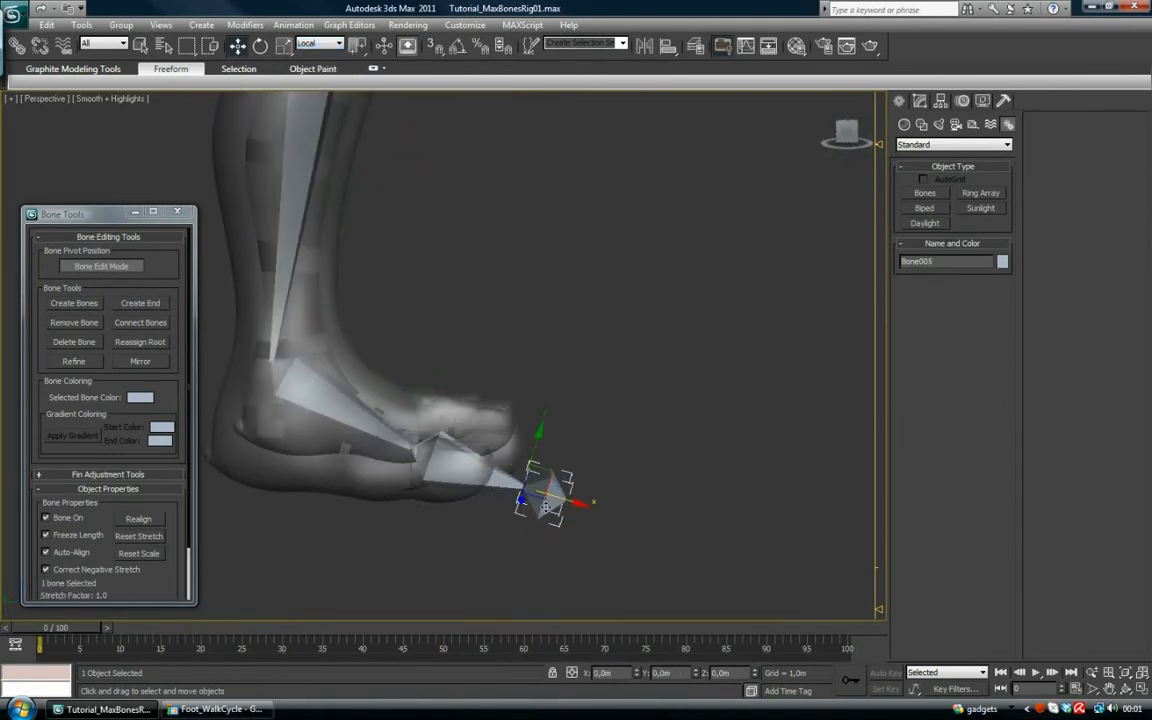
pyautogui.moveTo(562, 497); pyautogui.dragTo(550, 495)
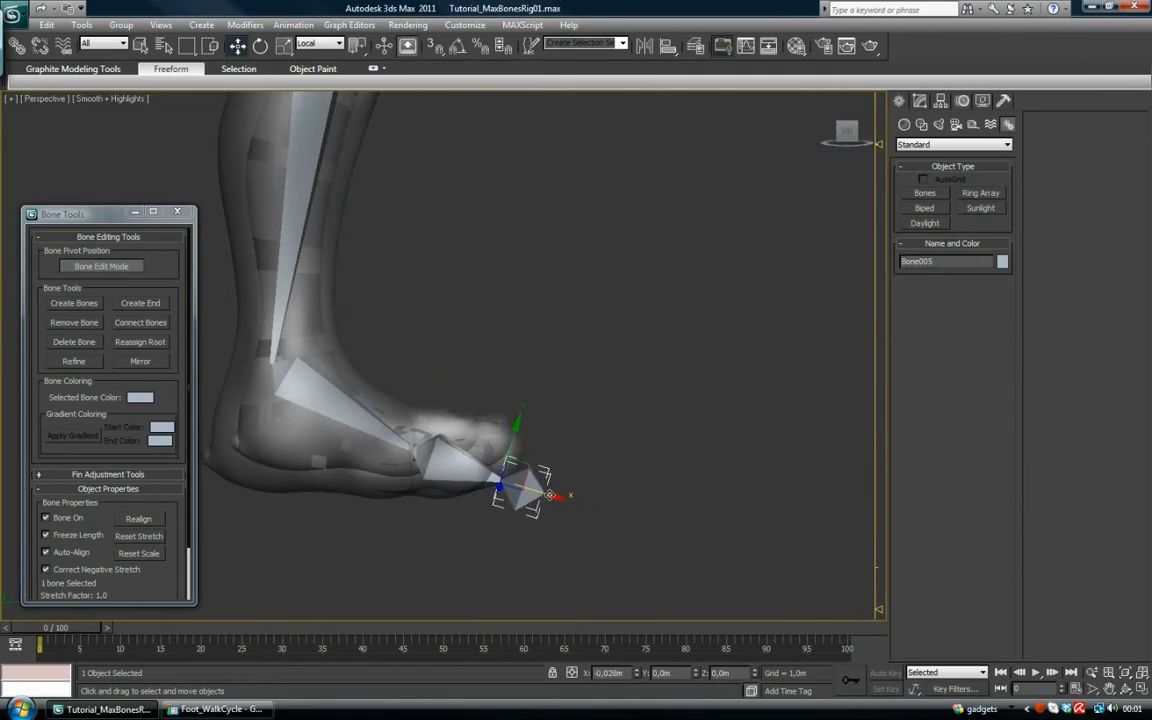
# Set the move coordinate system to View and reset the toe end bone's Z position to 0.
pyautogui.keyDown('alt'); pyautogui.moveTo(462, 442); pyautogui.dragTo(446, 449, button='middle'); pyautogui.keyUp('alt')
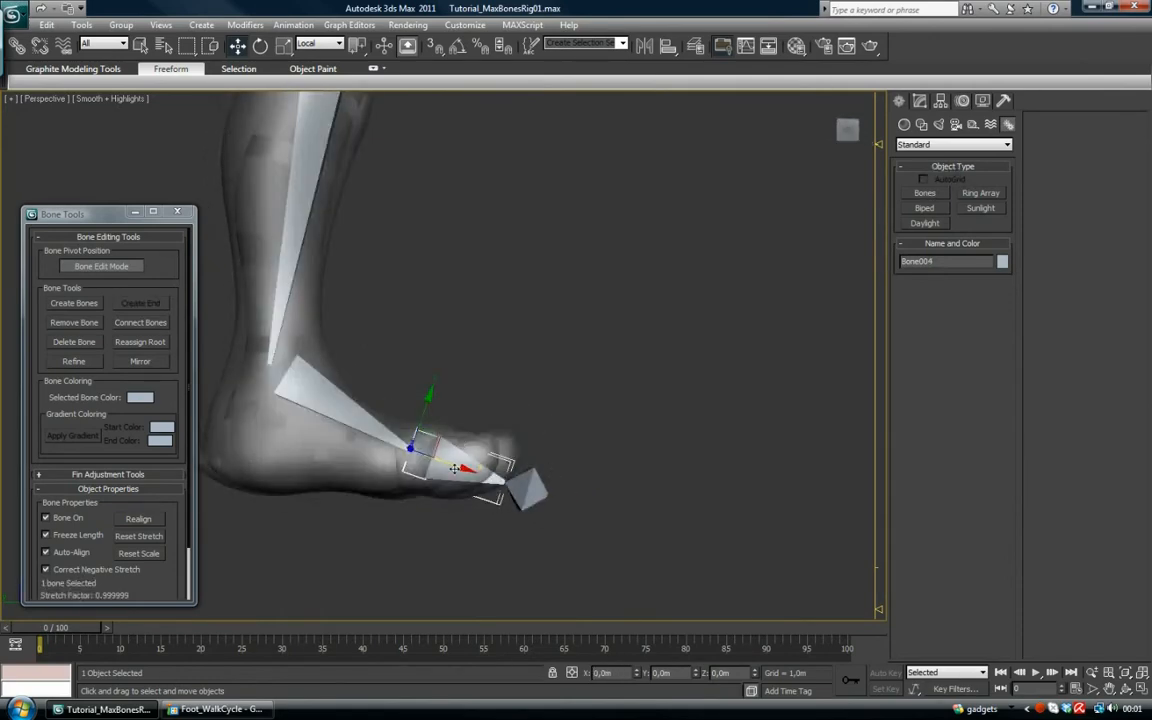
pyautogui.keyDown('alt'); pyautogui.moveTo(454, 468); pyautogui.dragTo(420, 395, button='middle'); pyautogui.keyUp('alt')
pyautogui.click(320, 44)
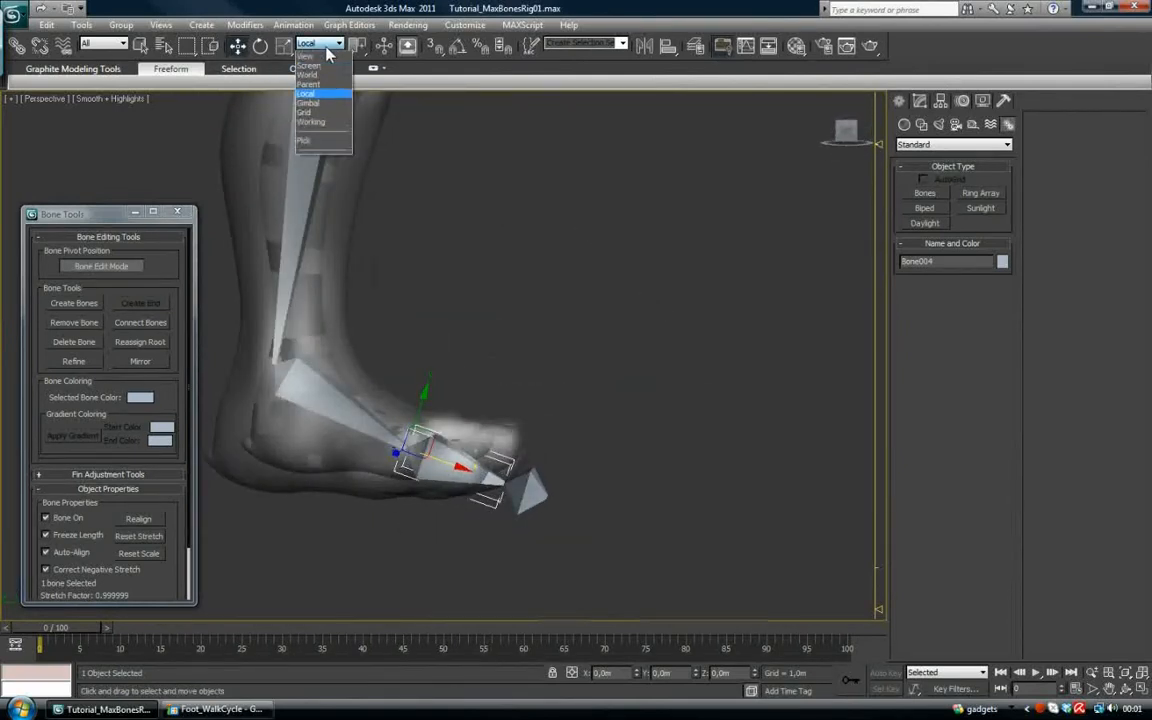
pyautogui.click(306, 56)
pyautogui.click(531, 491)
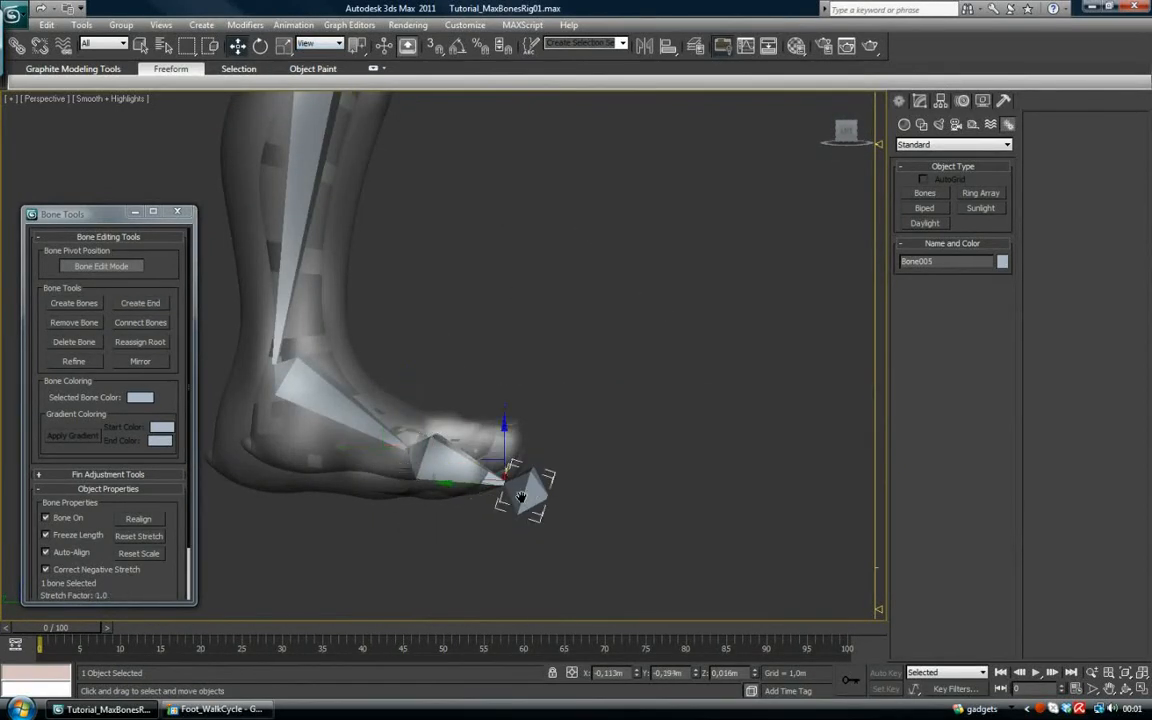
pyautogui.keyDown('alt'); pyautogui.moveTo(531, 491); pyautogui.dragTo(538, 478, button='middle'); pyautogui.keyUp('alt')
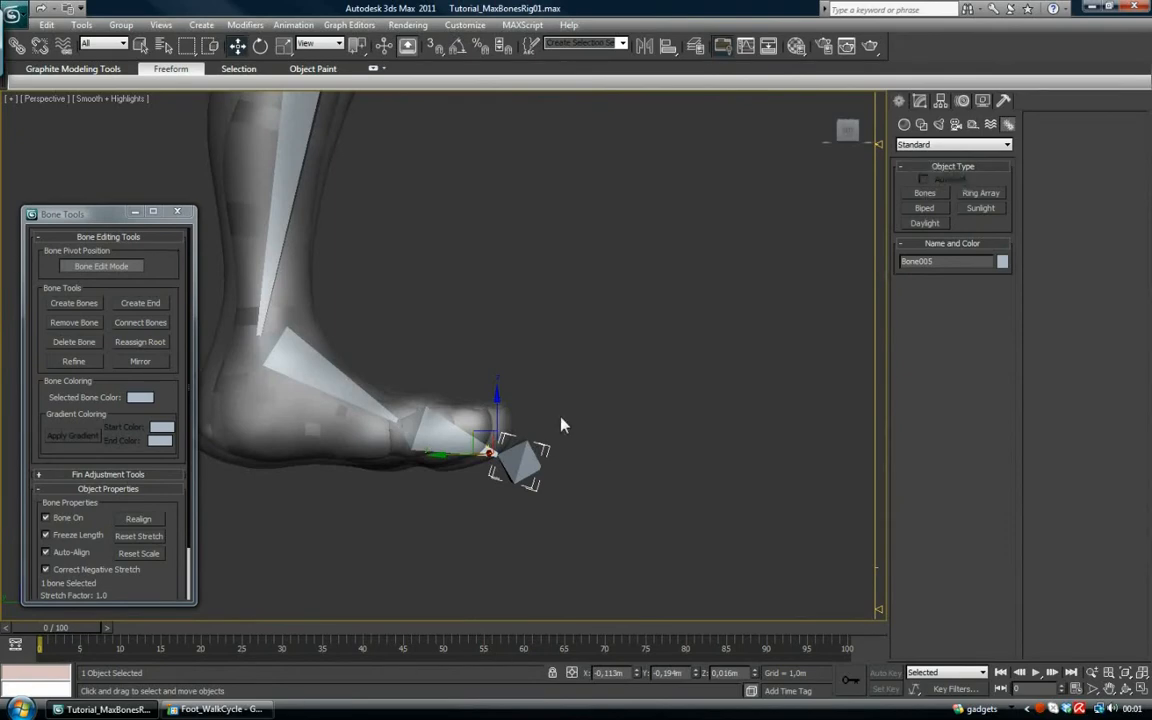
pyautogui.rightClick(755, 676)
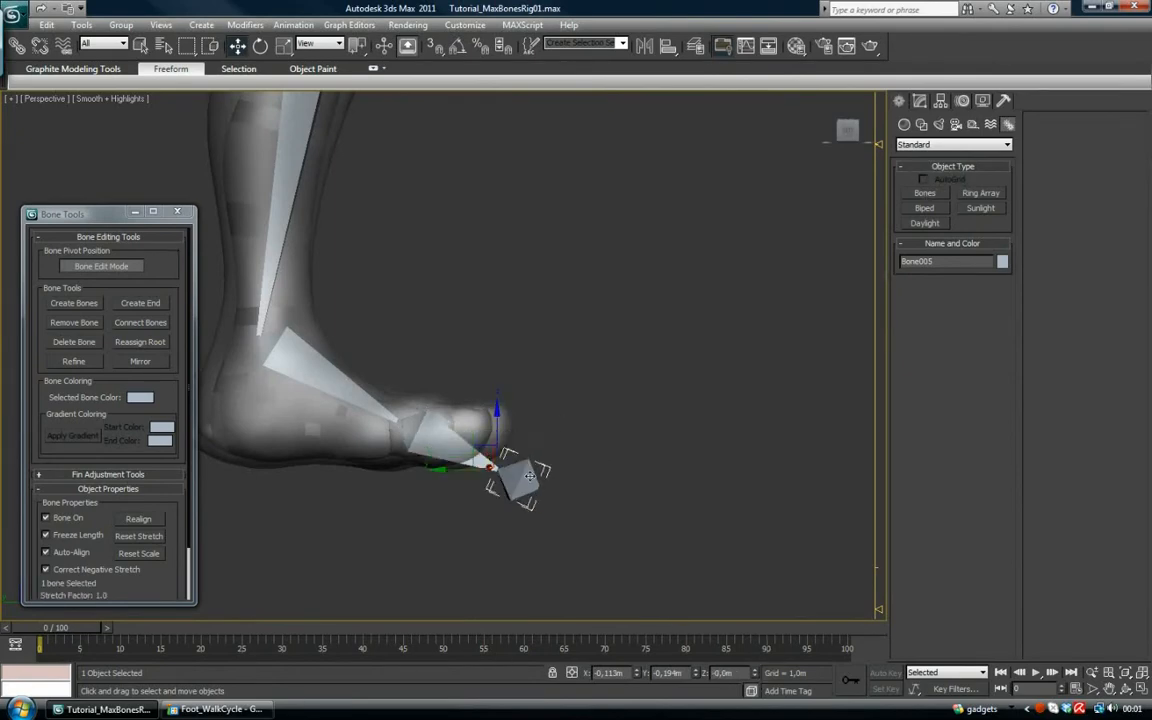
# With Bone Edit Mode off, apply an HI Solver from the thigh bone to the foot bone at the ankle.
pyautogui.keyDown('alt'); pyautogui.moveTo(603, 393); pyautogui.dragTo(500, 420, button='middle'); pyautogui.keyUp('alt')
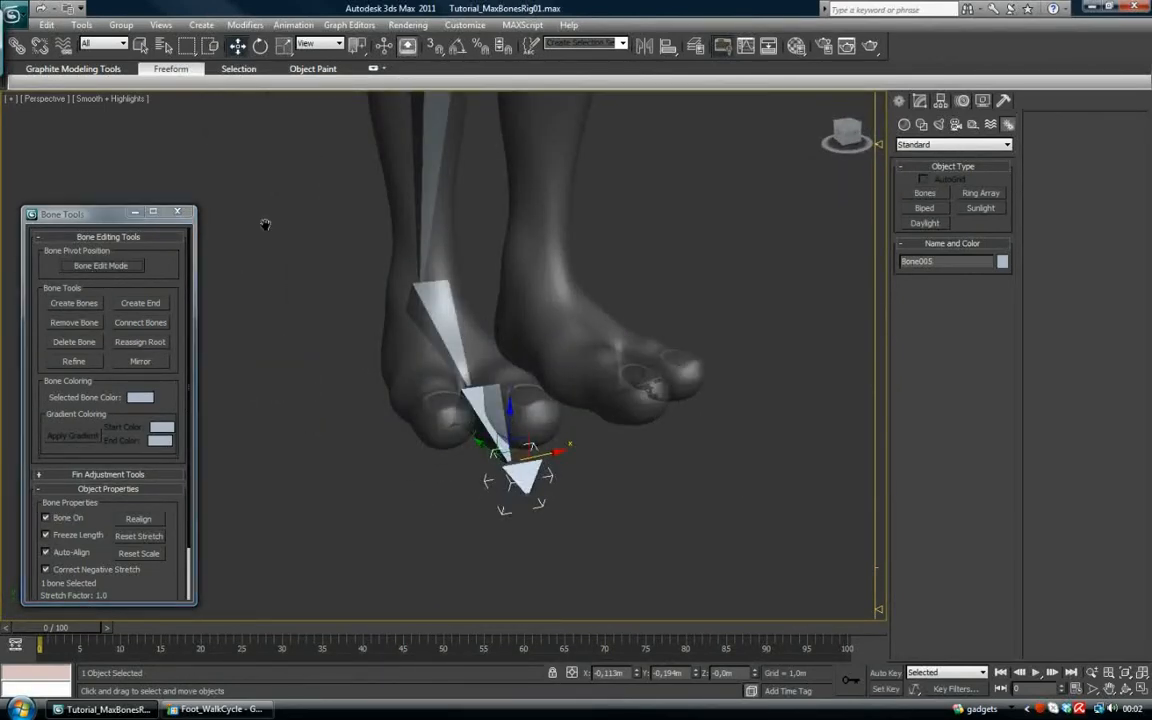
pyautogui.moveTo(265, 226); pyautogui.dragTo(393, 239, button='middle')
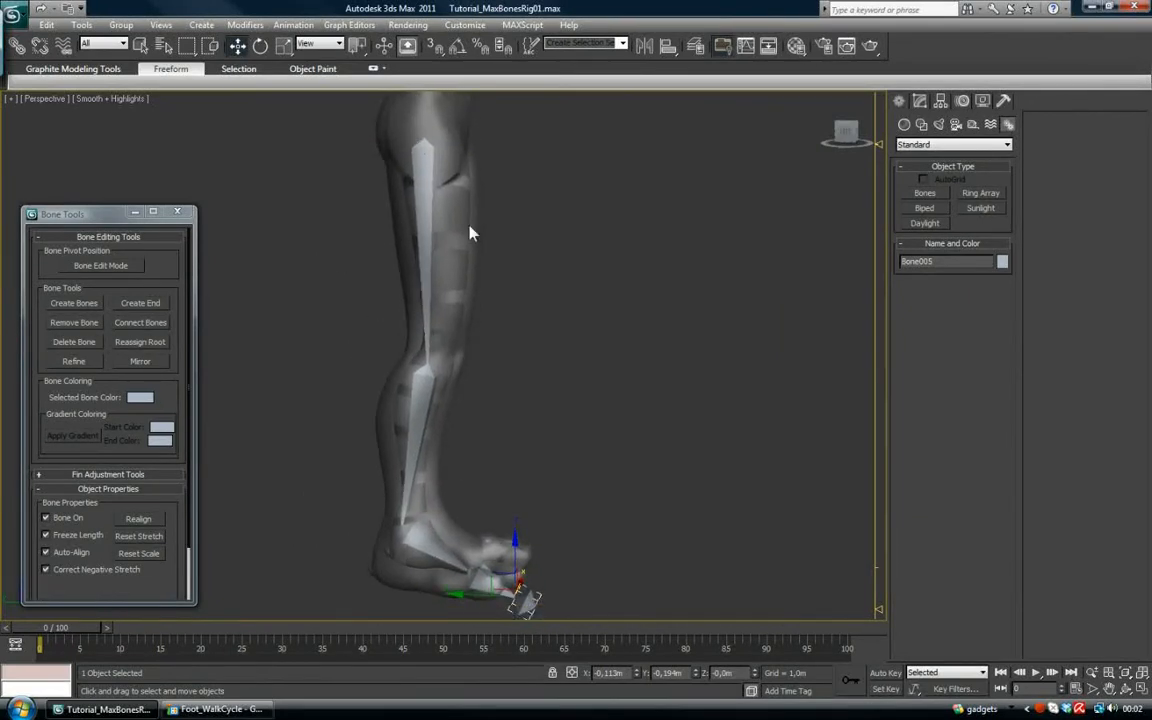
pyautogui.click(424, 163)
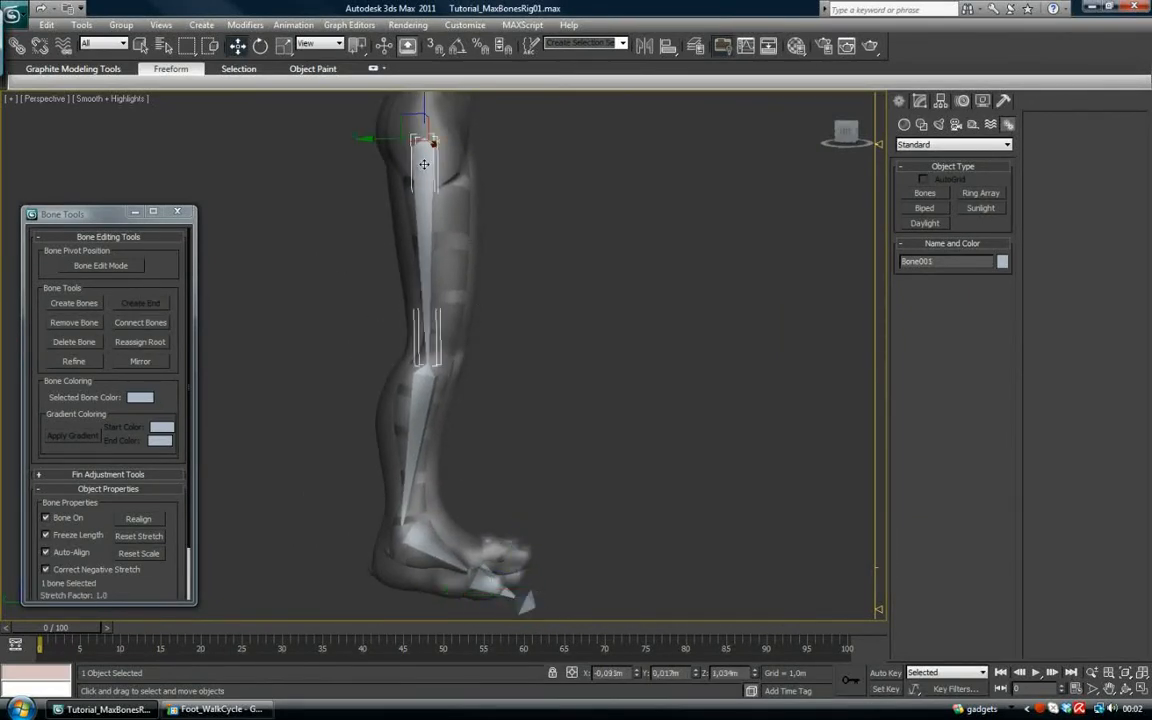
pyautogui.click(290, 26)
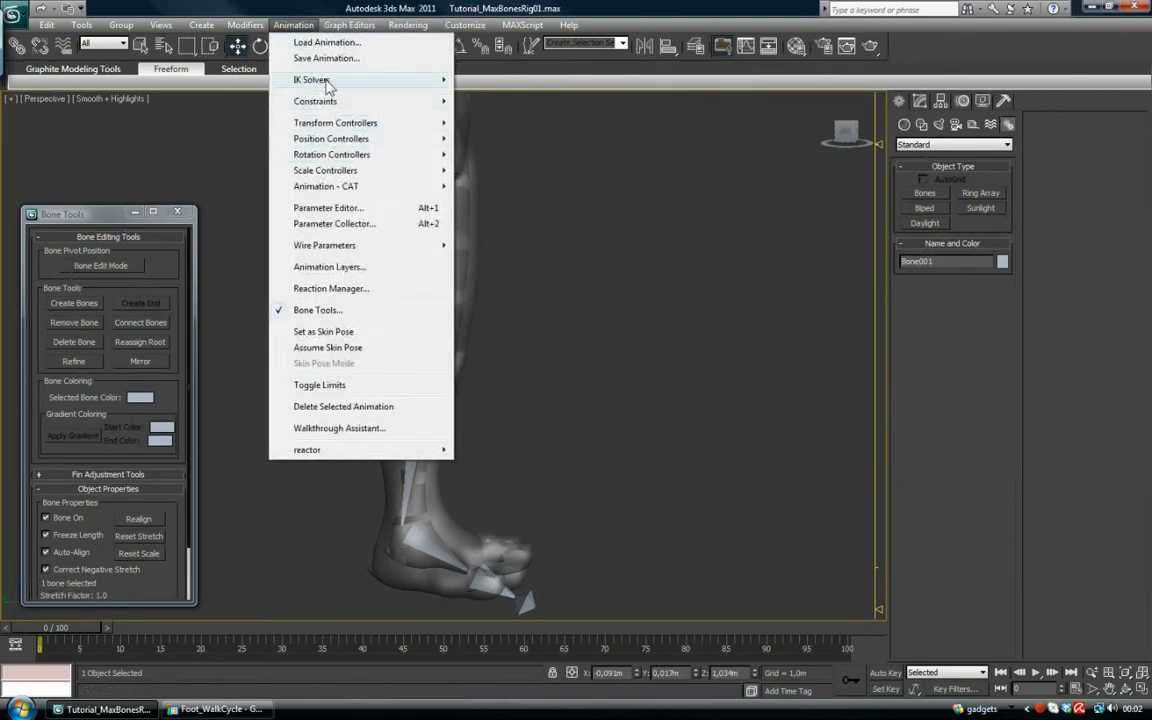
pyautogui.moveTo(326, 84)
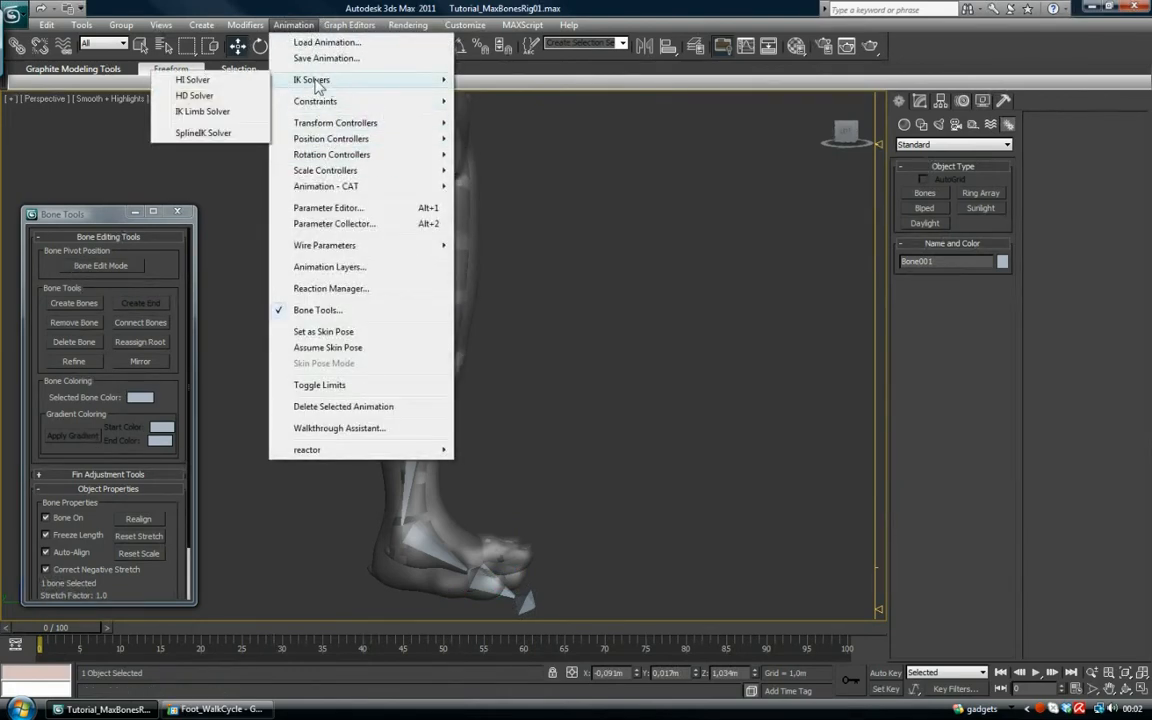
pyautogui.click(192, 82)
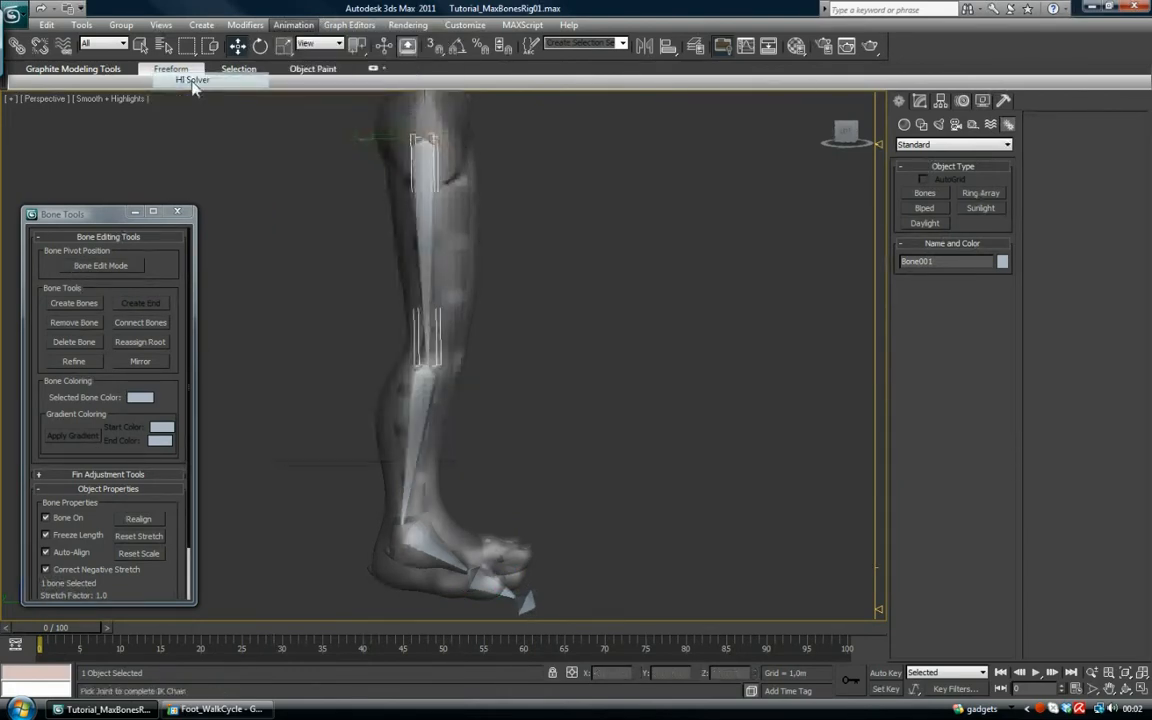
pyautogui.click(421, 541)
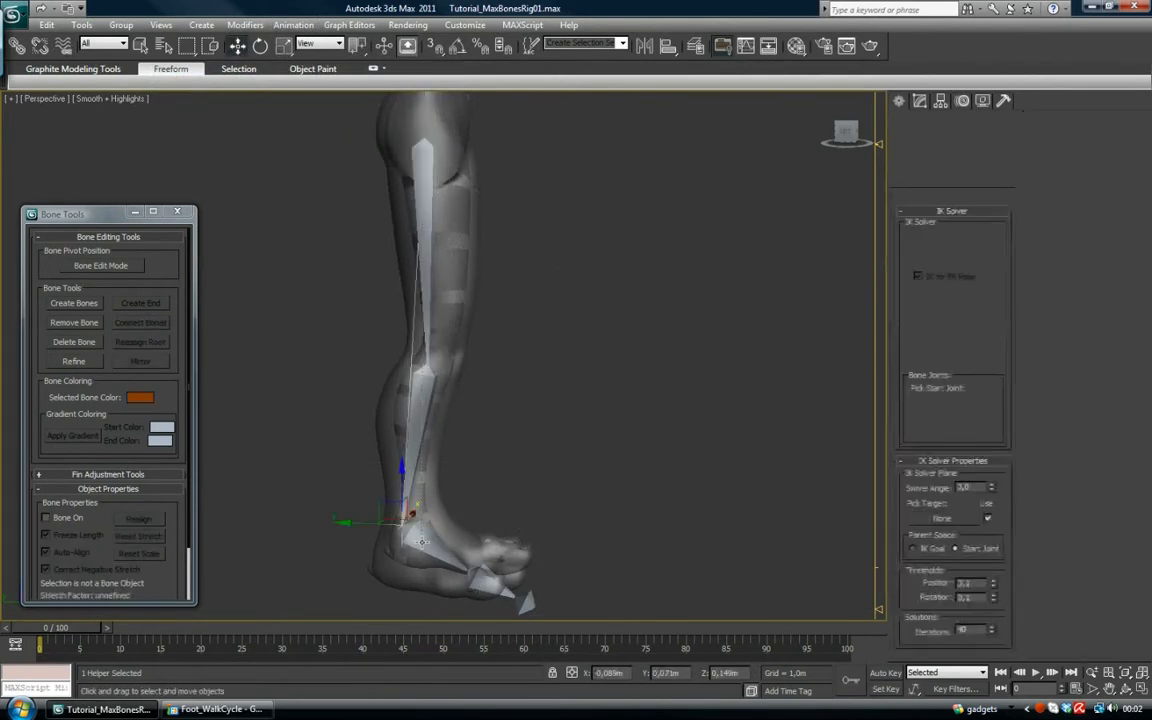
# Test the knee bend by moving the ankle IK goal, restore its position and view the whole character.
pyautogui.scroll(5, 460, 411)
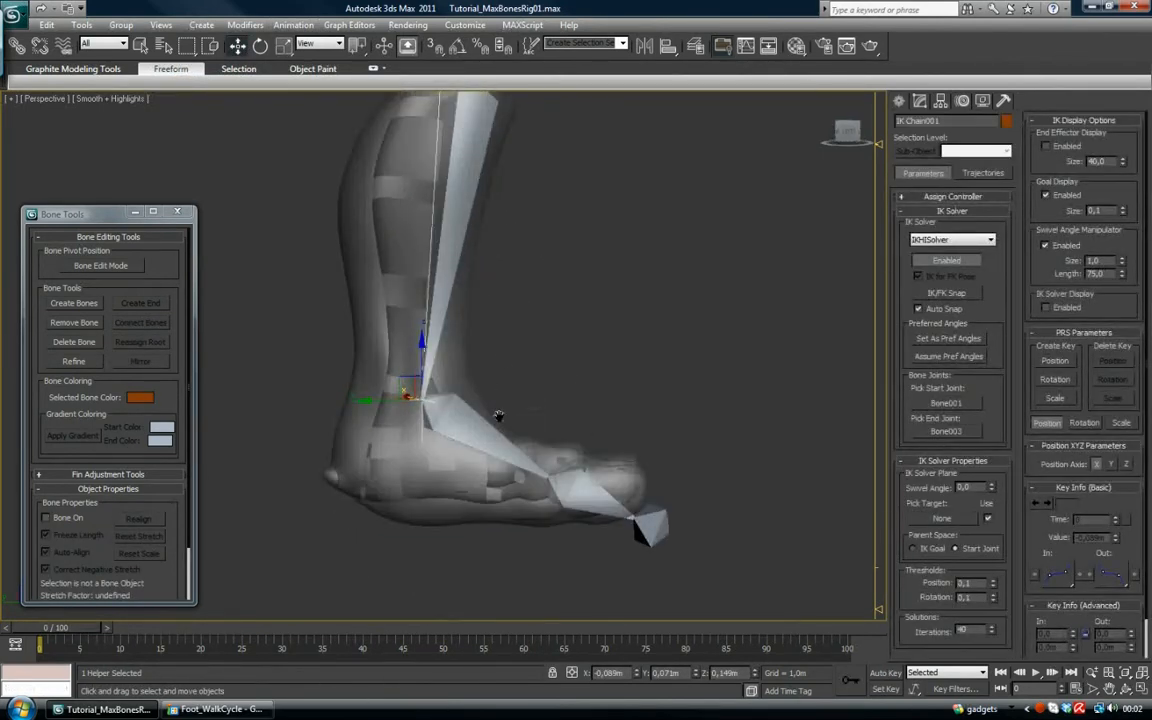
pyautogui.keyDown('alt'); pyautogui.moveTo(498, 416); pyautogui.dragTo(440, 445, button='middle'); pyautogui.keyUp('alt')
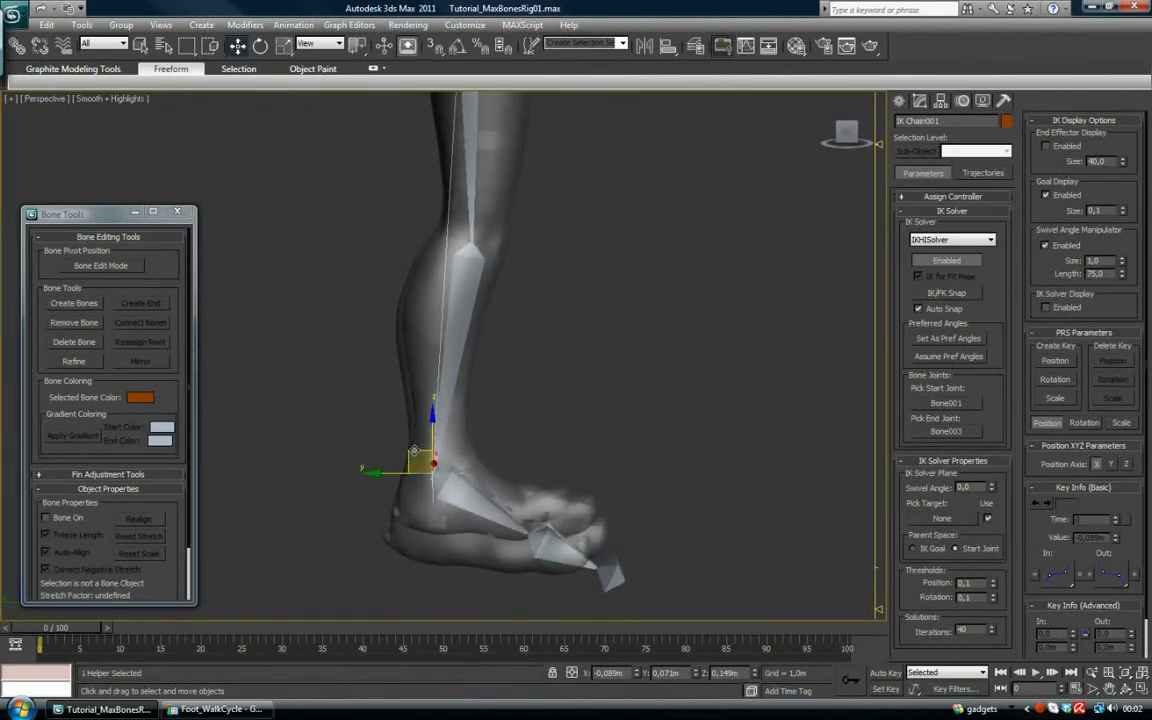
pyautogui.moveTo(414, 451); pyautogui.dragTo(442, 172)
pyautogui.moveTo(476, 262); pyautogui.dragTo(434, 262)
pyautogui.moveTo(519, 342); pyautogui.dragTo(512, 361, button='middle')
pyautogui.scroll(-5, 513, 361)
pyautogui.moveTo(524, 243); pyautogui.dragTo(520, 334, button='middle')
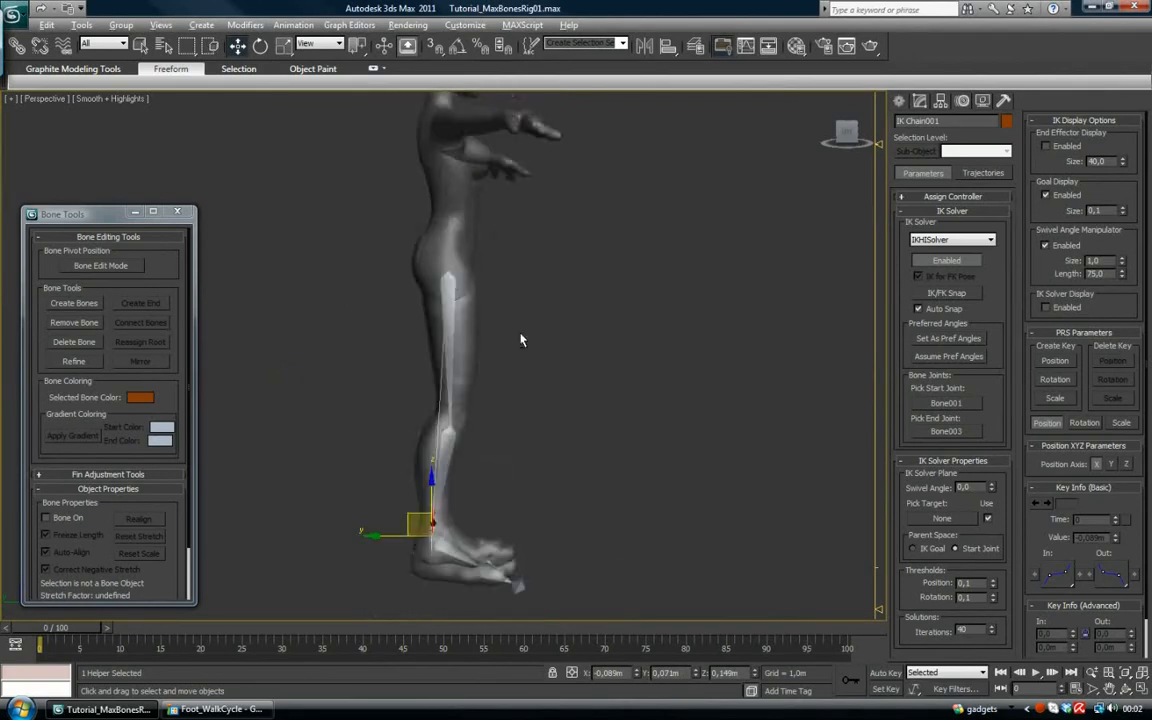
pyautogui.keyDown('alt'); pyautogui.moveTo(433, 340); pyautogui.dragTo(467, 486, button='middle'); pyautogui.keyUp('alt')
pyautogui.scroll(-3, 467, 375)
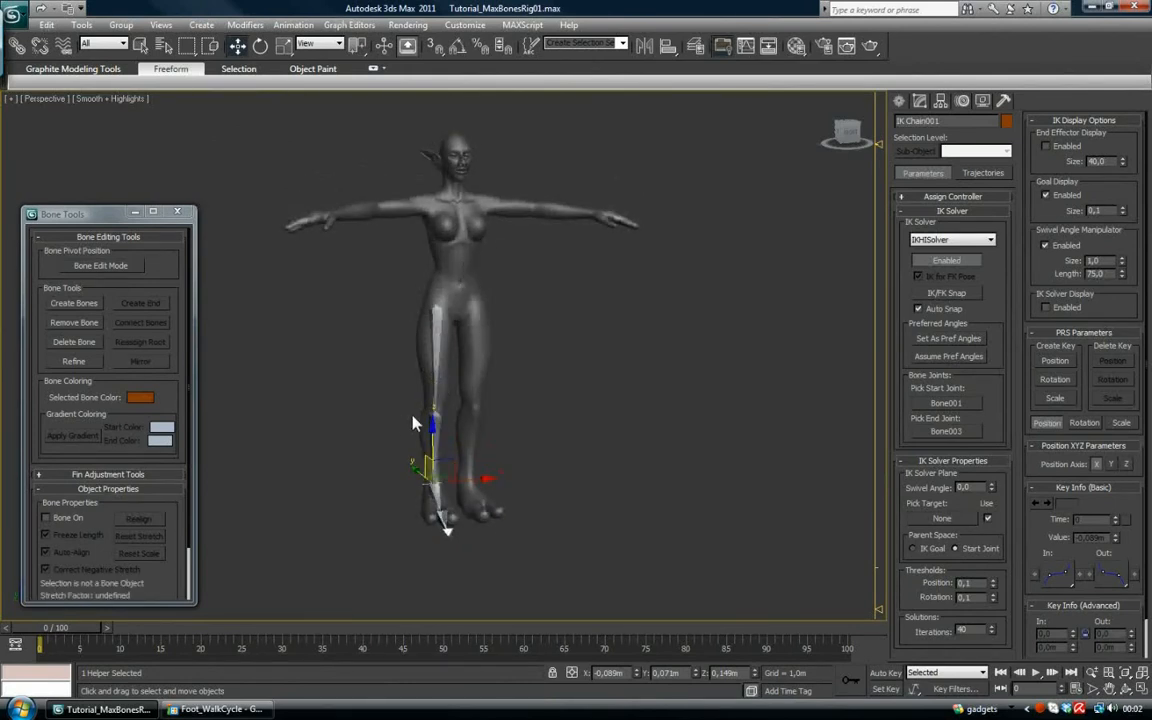
# Examine how the ankle IK goal and the leg bones sit in the lower leg and foot from the side.
pyautogui.keyDown('alt'); pyautogui.moveTo(412, 423); pyautogui.dragTo(465, 415, button='middle'); pyautogui.keyUp('alt')
pyautogui.scroll(3, 465, 415)
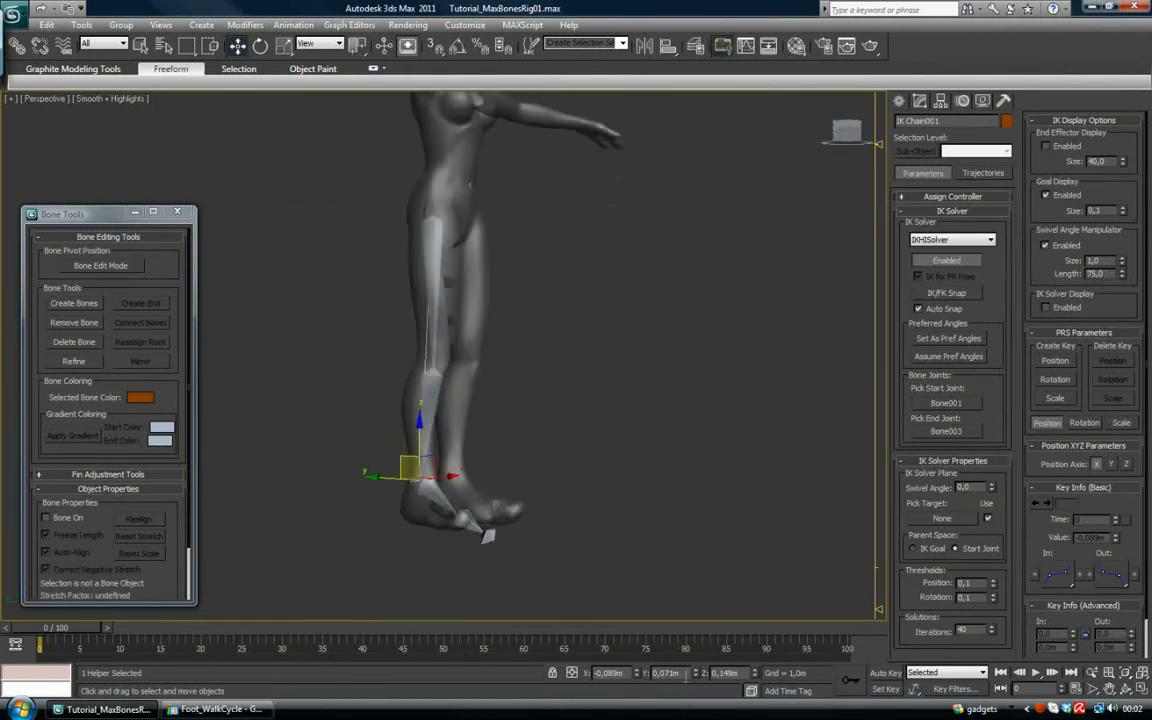
pyautogui.click(648, 675)
pyautogui.click(712, 672)
pyautogui.moveTo(405, 430); pyautogui.dragTo(435, 432, button='middle')
pyautogui.scroll(2, 430, 420)
pyautogui.moveTo(418, 366); pyautogui.dragTo(424, 454, button='middle')
pyautogui.scroll(-2, 425, 424)
pyautogui.moveTo(424, 454)
pyautogui.mouseDown()
pyautogui.moveTo(396, 432)
pyautogui.moveTo(452, 230)
pyautogui.moveTo(382, 225)
pyautogui.moveTo(440, 330)
pyautogui.moveTo(410, 214)
pyautogui.moveTo(419, 455)
pyautogui.mouseUp()
pyautogui.scroll(3, 508, 350)
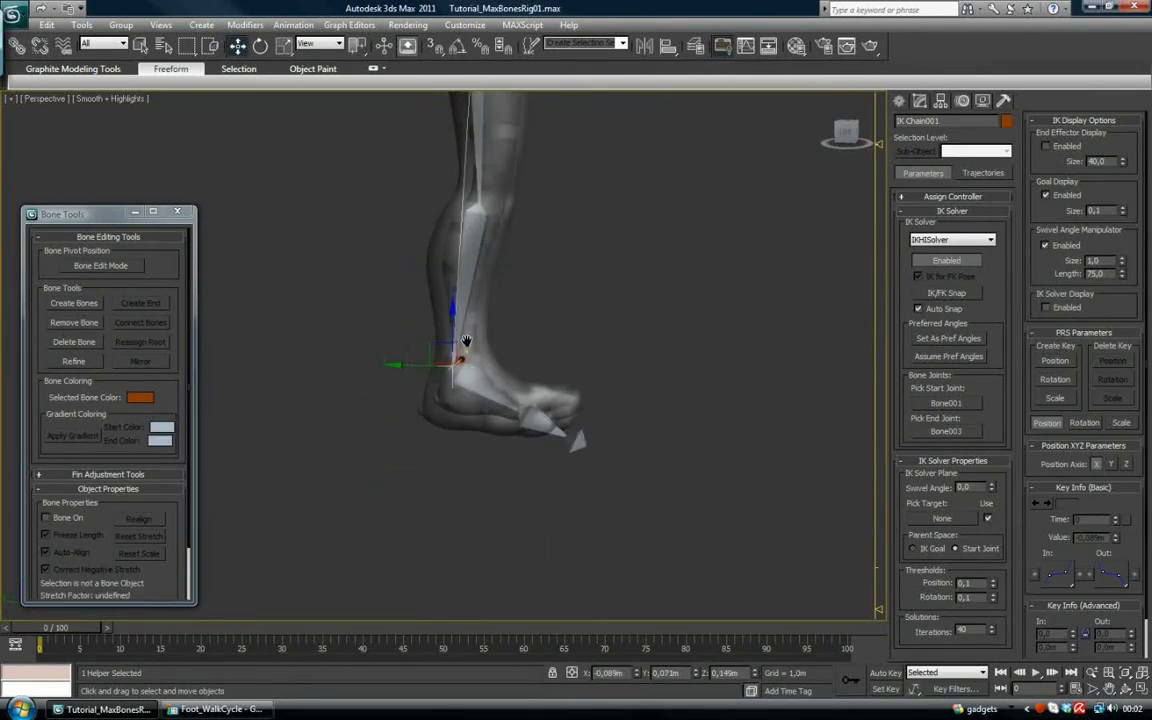
pyautogui.moveTo(487, 355); pyautogui.dragTo(462, 390, button='middle')
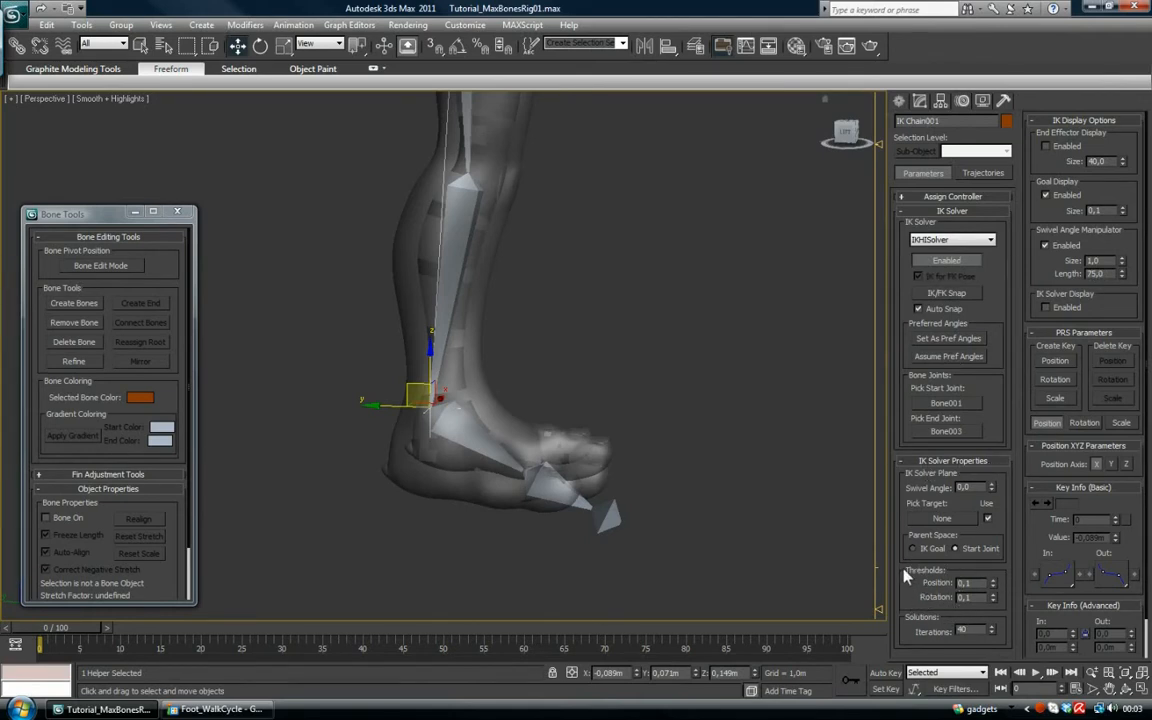
# Try raising the ankle IK goal to compare its position with the foot bone, and undo the moves.
pyautogui.doubleClick(975, 582)
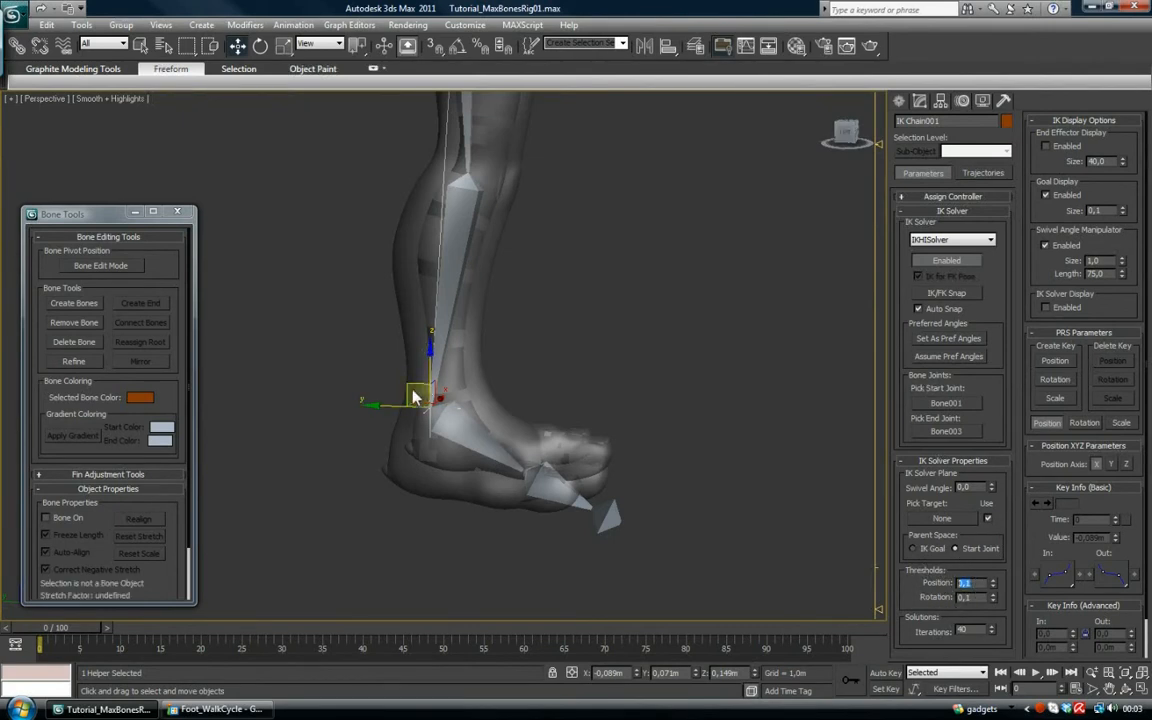
pyautogui.moveTo(415, 397); pyautogui.dragTo(412, 302)
pyautogui.click(440, 421)
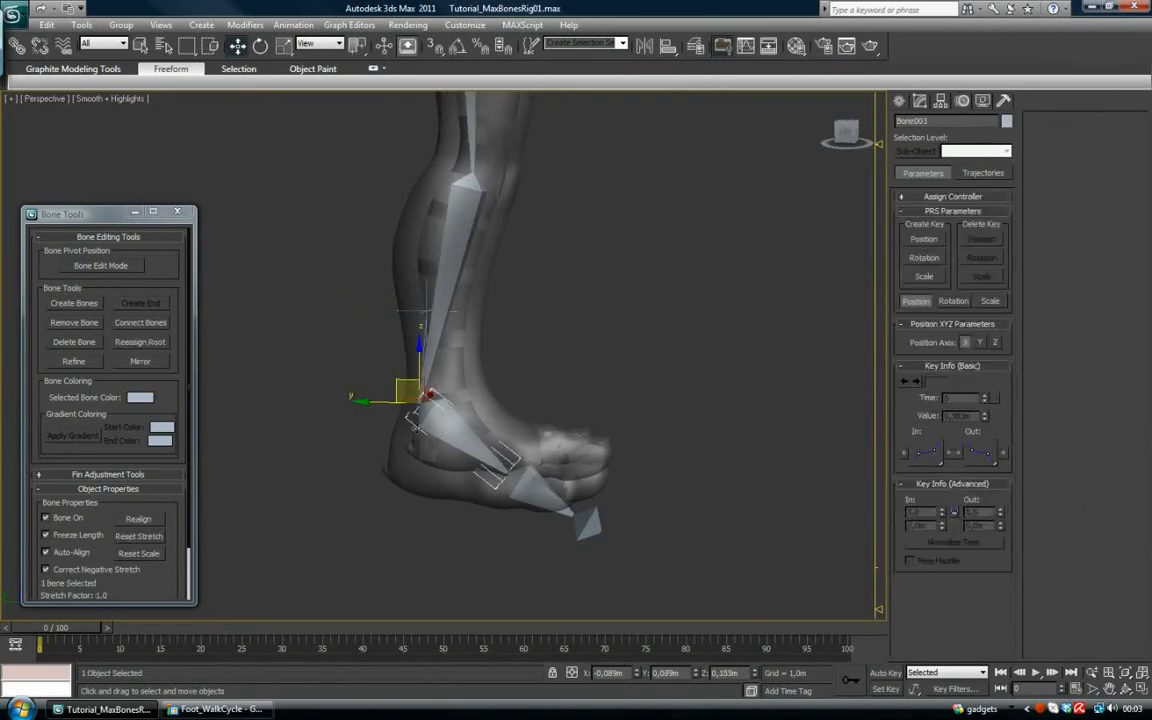
pyautogui.click(421, 306)
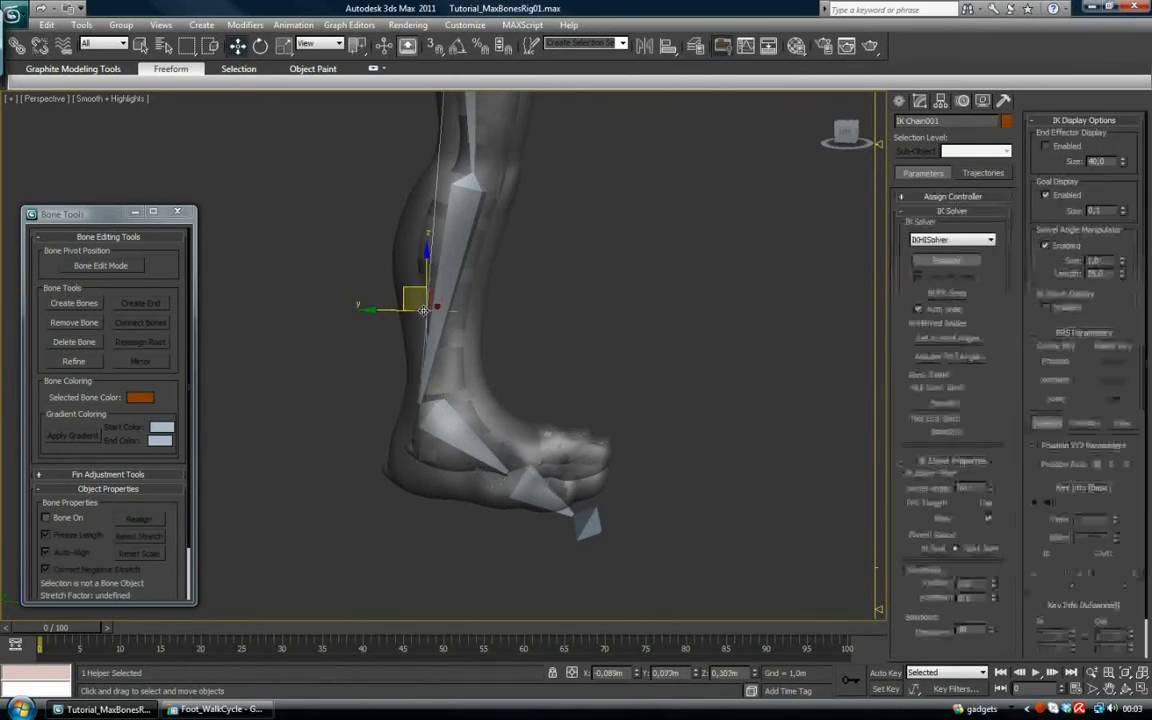
pyautogui.hotkey('ctrl', 'z')
pyautogui.hotkey('ctrl', 'z')
pyautogui.hotkey('ctrl', 'z')
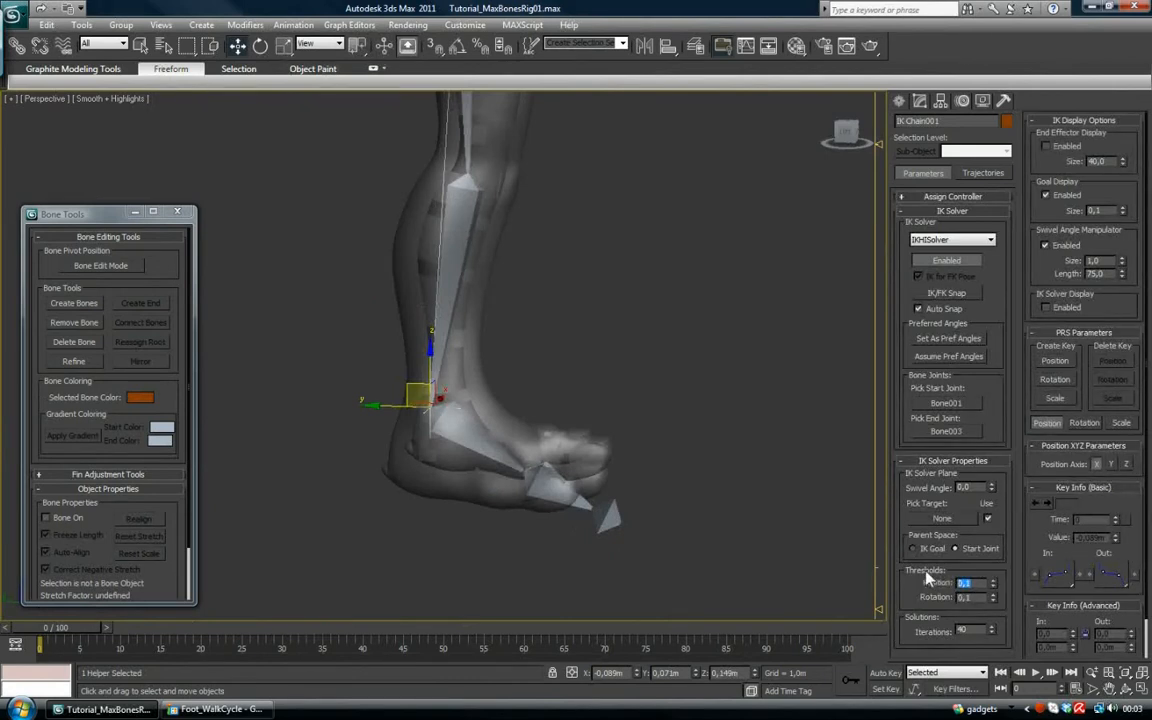
# Set the IK solver's Position and Rotation thresholds to 0,001 and test the result with a cancelled move of the ankle goal.
pyautogui.write('0,001')
pyautogui.press('Tab')
pyautogui.write('0,001')
pyautogui.press('Return')
pyautogui.moveTo(426, 407); pyautogui.dragTo(520, 193)
pyautogui.rightClick(520, 193)
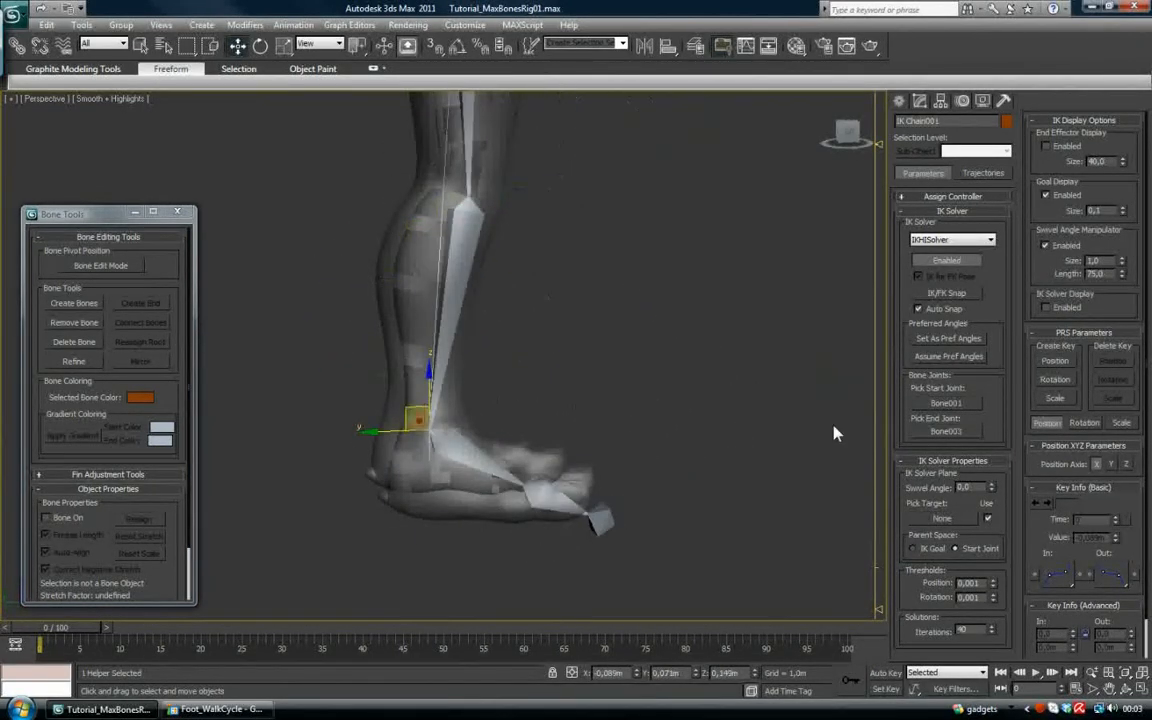
# Examine the ankle joint and the foot bones up close from several angles.
pyautogui.doubleClick(960, 583)
pyautogui.keyDown('alt'); pyautogui.moveTo(636, 480); pyautogui.dragTo(547, 483, button='middle'); pyautogui.keyUp('alt')
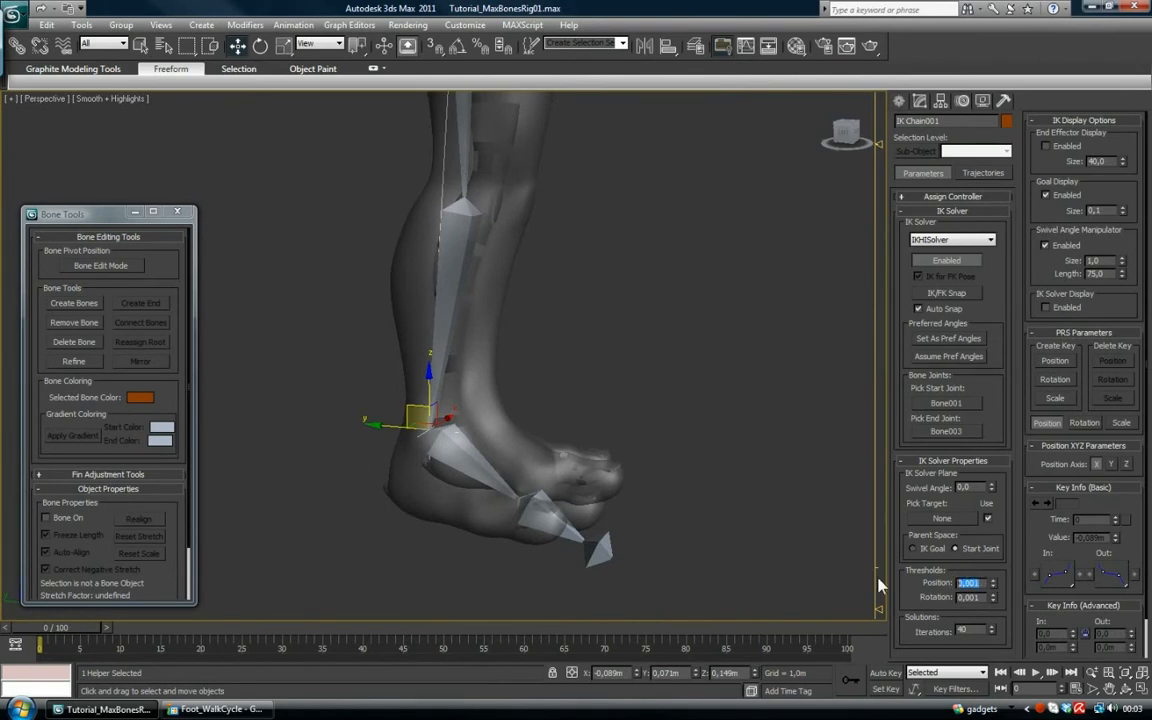
pyautogui.moveTo(424, 465); pyautogui.dragTo(552, 281, button='middle')
pyautogui.scroll(2, 450, 443)
pyautogui.hotkey('ctrl', 'z')
pyautogui.keyDown('alt'); pyautogui.moveTo(543, 388); pyautogui.dragTo(508, 370, button='middle'); pyautogui.keyUp('alt')
pyautogui.moveTo(508, 370); pyautogui.dragTo(428, 402, button='middle')
pyautogui.scroll(-2, 432, 420)
pyautogui.keyDown('alt'); pyautogui.moveTo(441, 455); pyautogui.dragTo(467, 431, button='middle'); pyautogui.keyUp('alt')
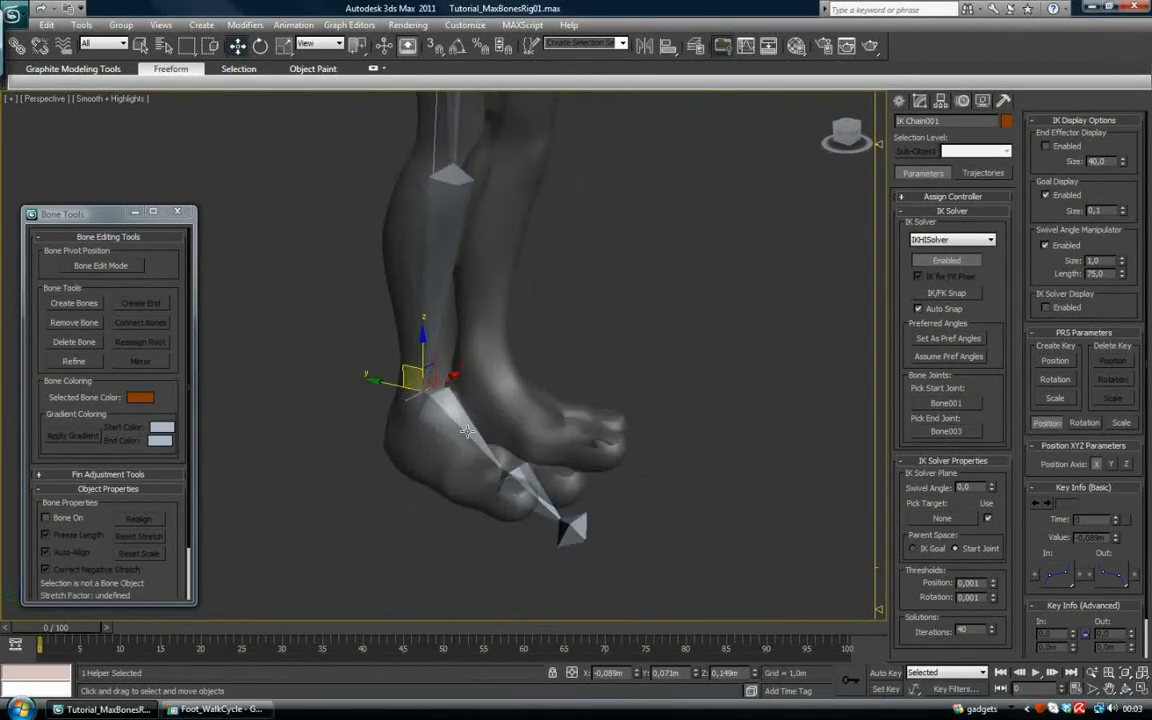
pyautogui.click(449, 414)
pyautogui.click(523, 483)
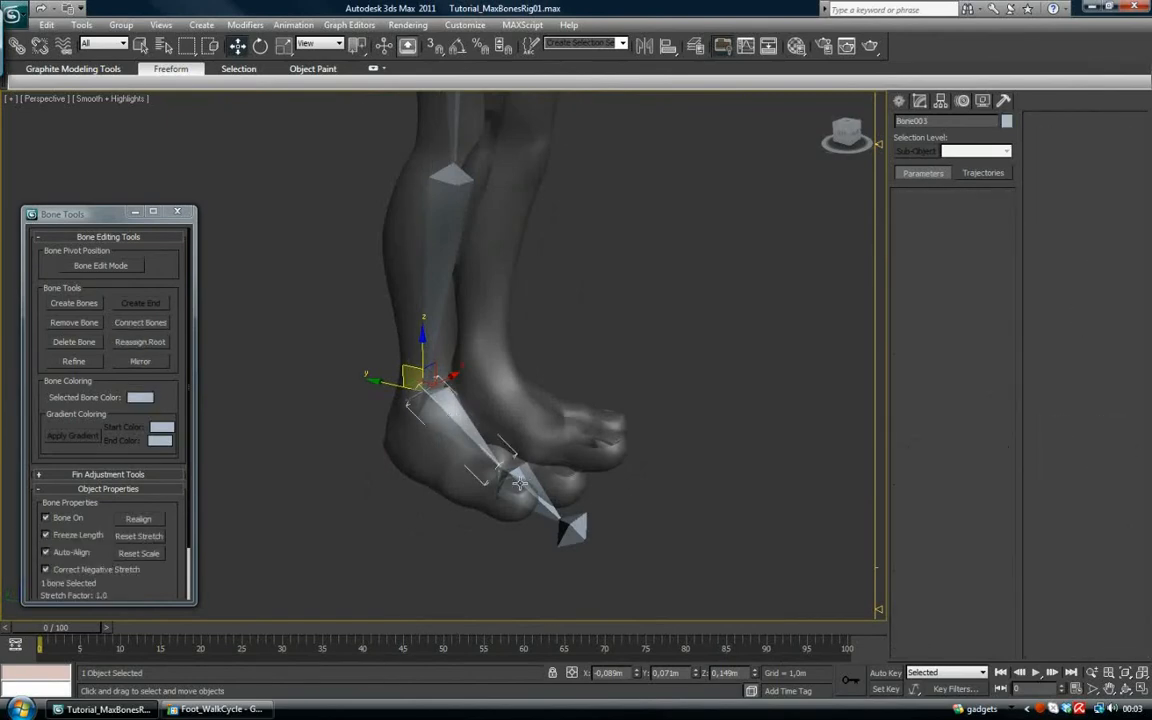
pyautogui.click(578, 536)
pyautogui.click(447, 414)
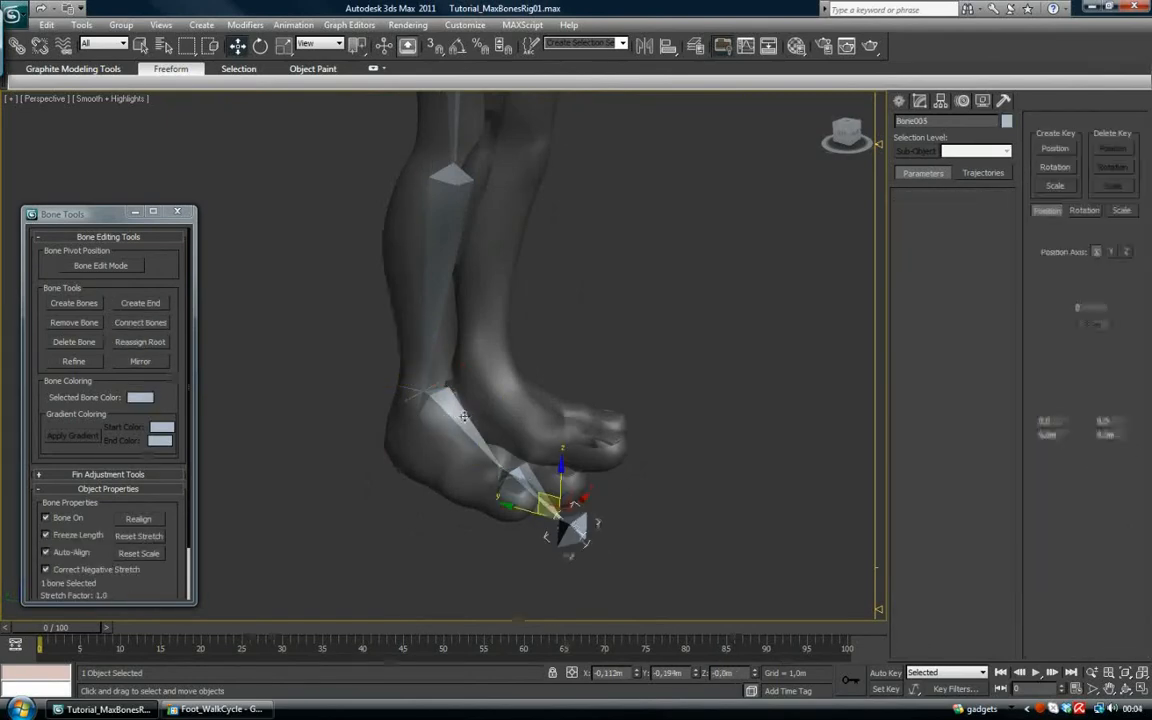
pyautogui.click(293, 24)
pyautogui.moveTo(311, 86)
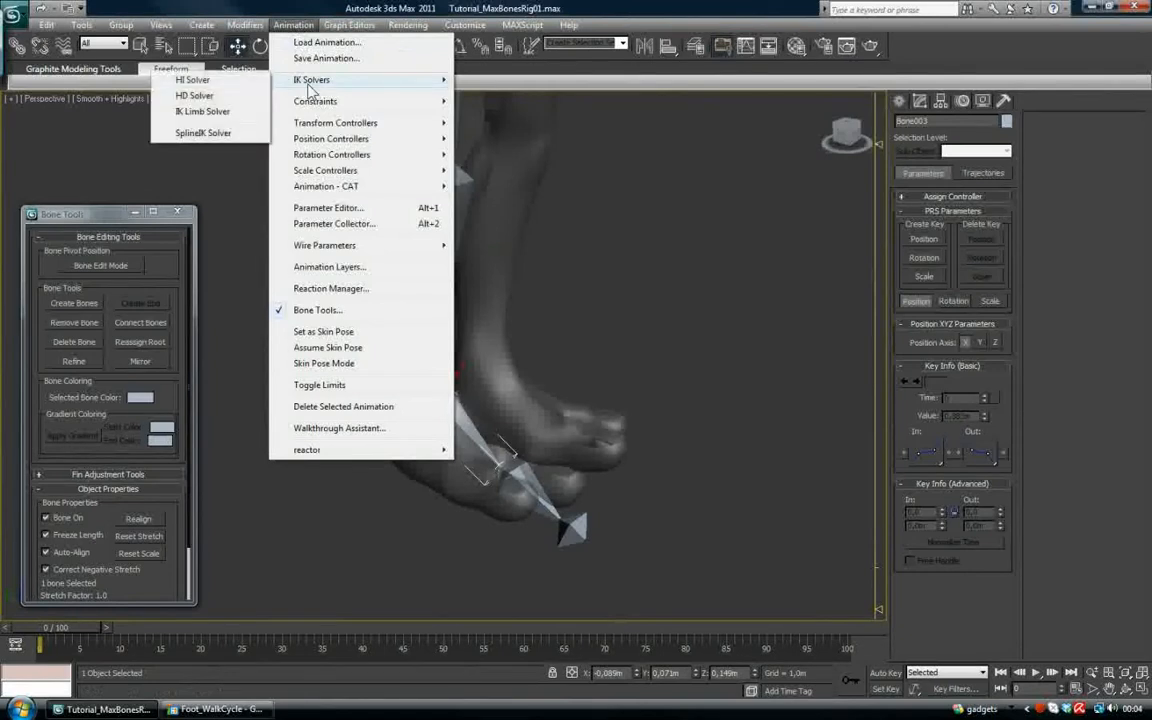
pyautogui.click(572, 149)
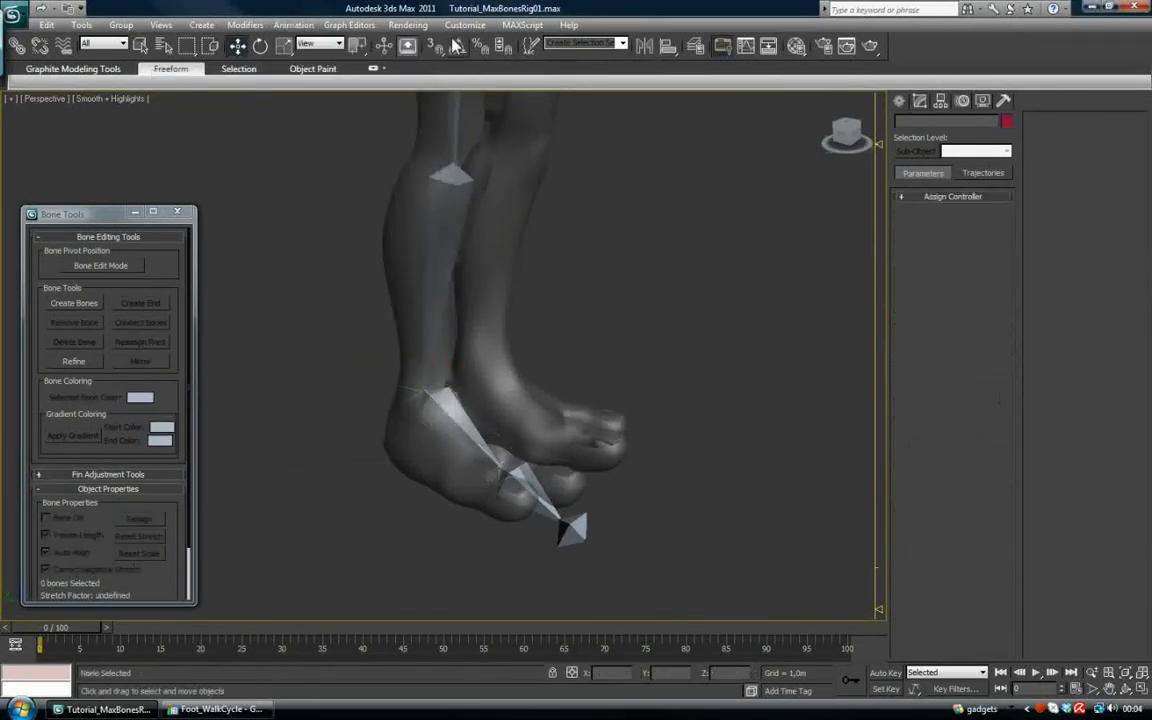
# Create a new toolbar named Custom Shortcuts in the user interface customization and place it beside the Bone Tools window.
pyautogui.click(465, 24)
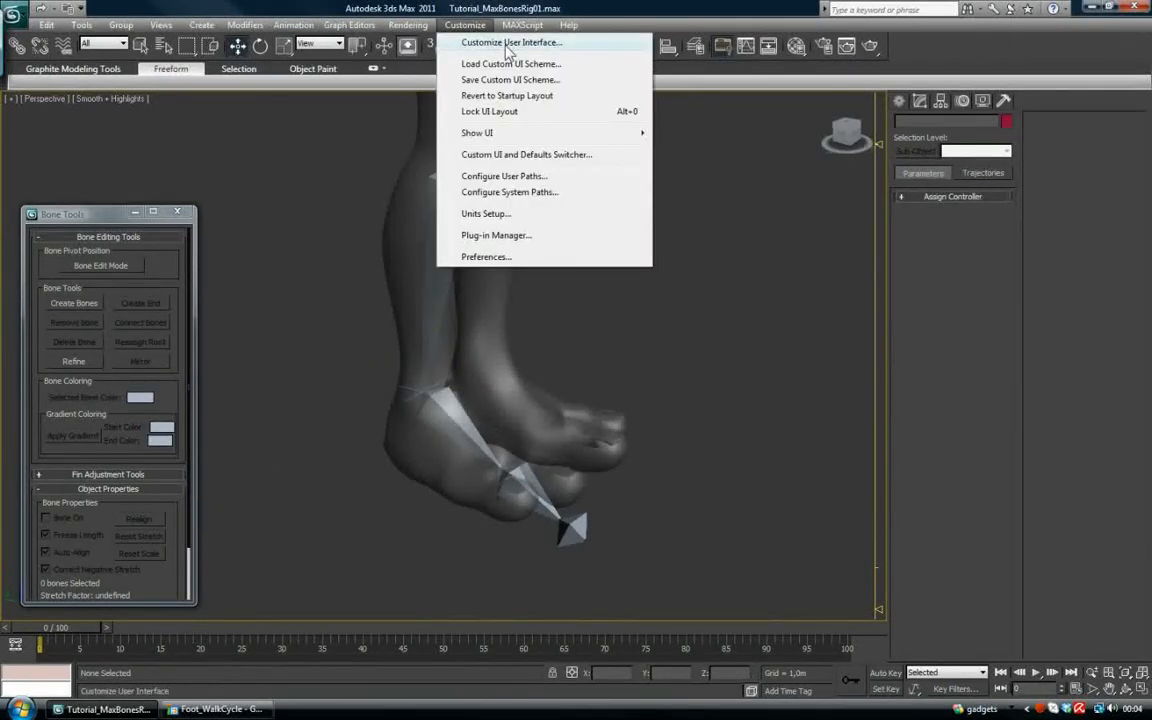
pyautogui.click(508, 43)
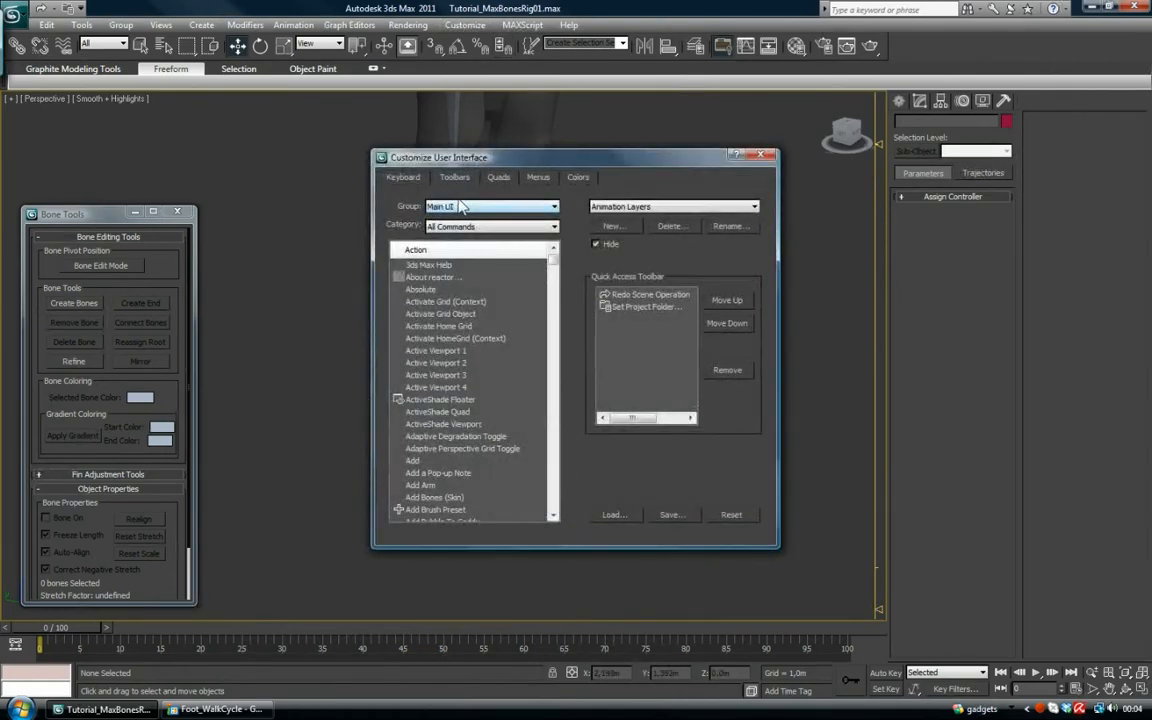
pyautogui.moveTo(529, 162); pyautogui.dragTo(485, 127)
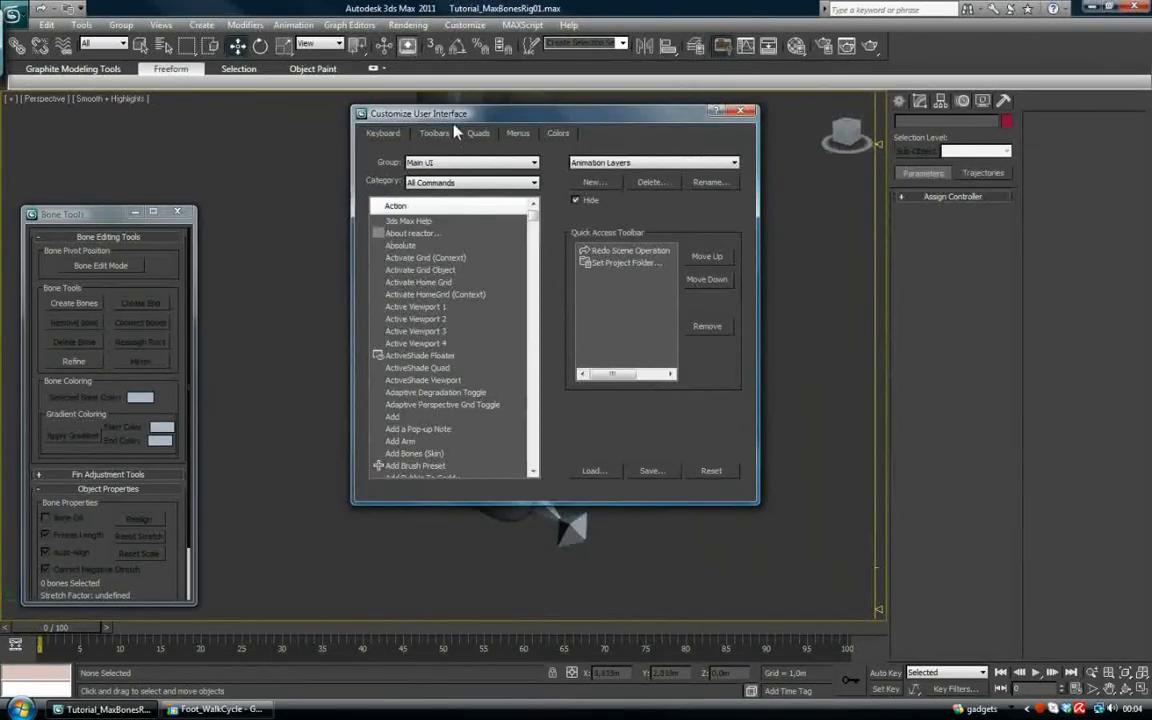
pyautogui.click(603, 184)
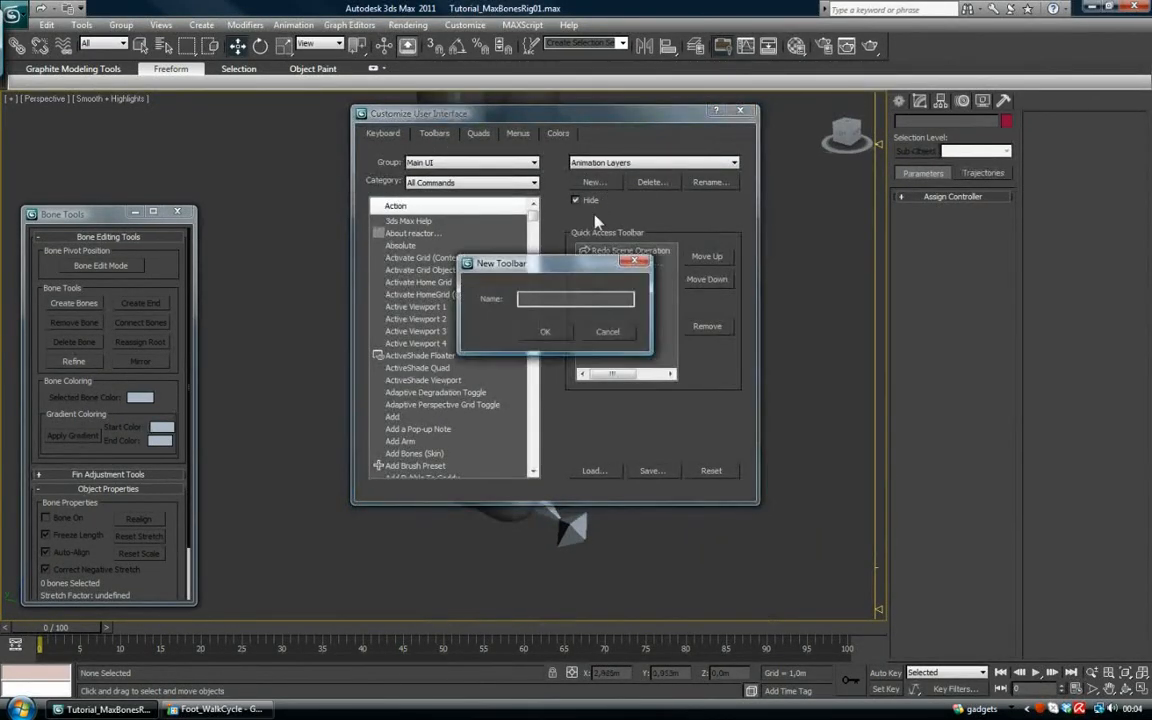
pyautogui.write('Custom Shortcuts')
pyautogui.click(556, 337)
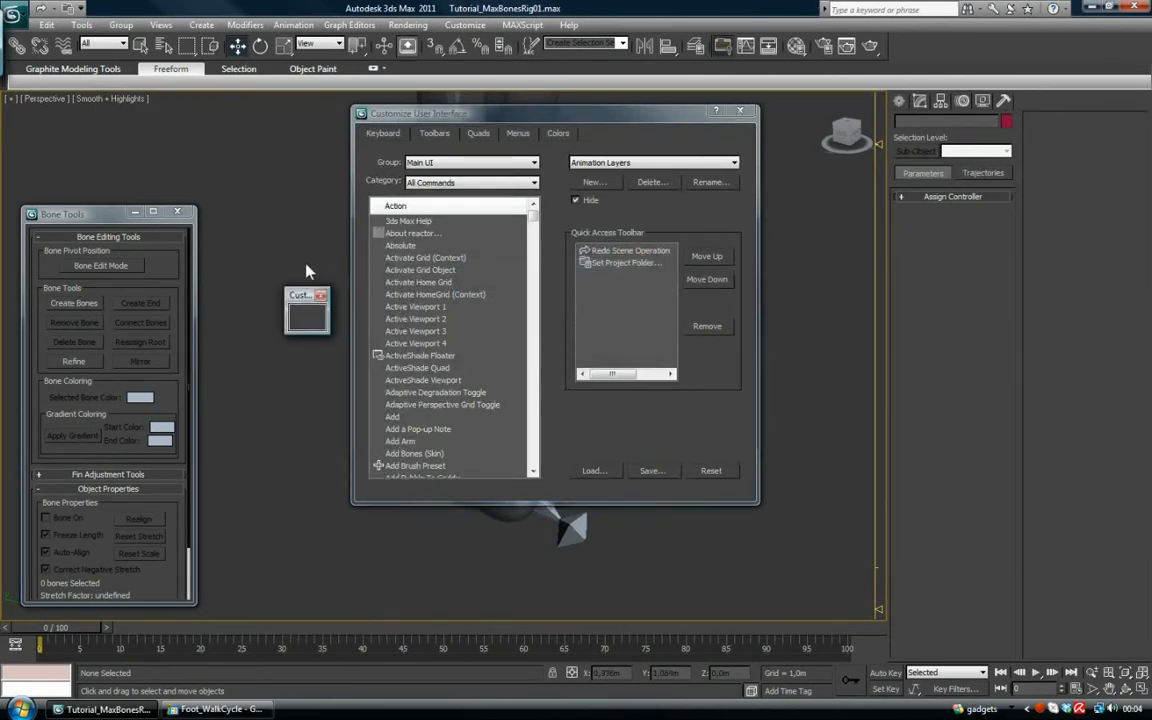
pyautogui.moveTo(287, 294); pyautogui.dragTo(289, 212)
# Find the History-Independent IK Solver among all commands and add it to the Custom Shortcuts toolbar.
pyautogui.click(433, 235)
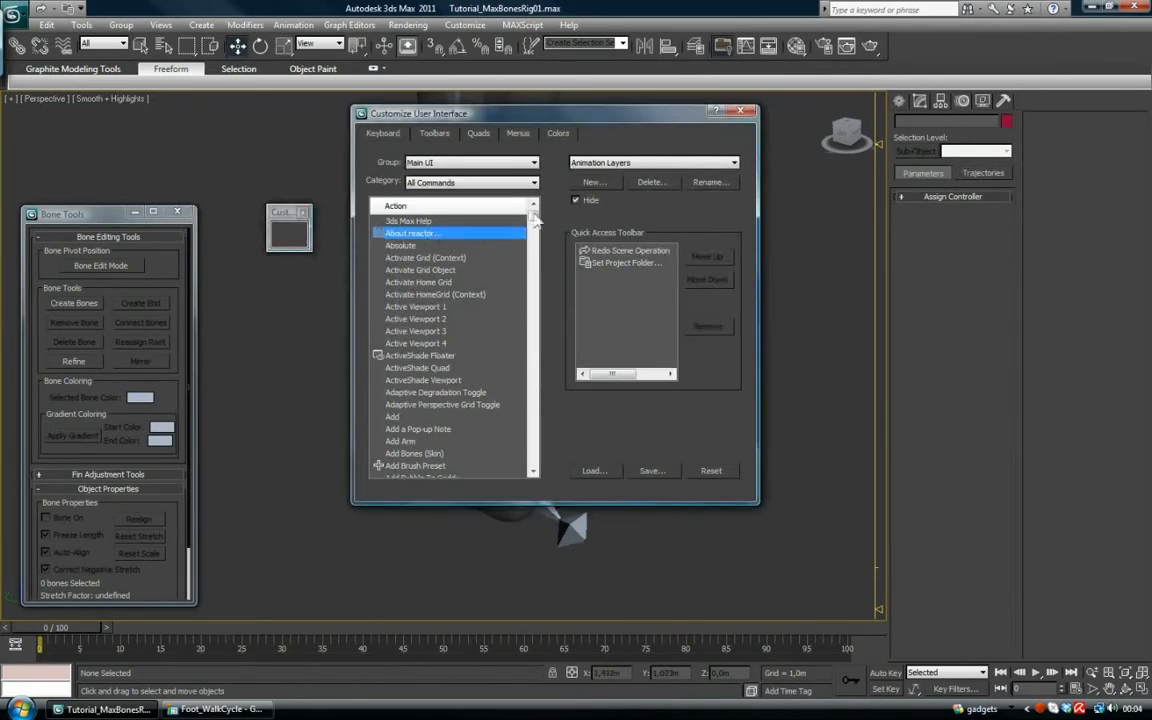
pyautogui.click(478, 182)
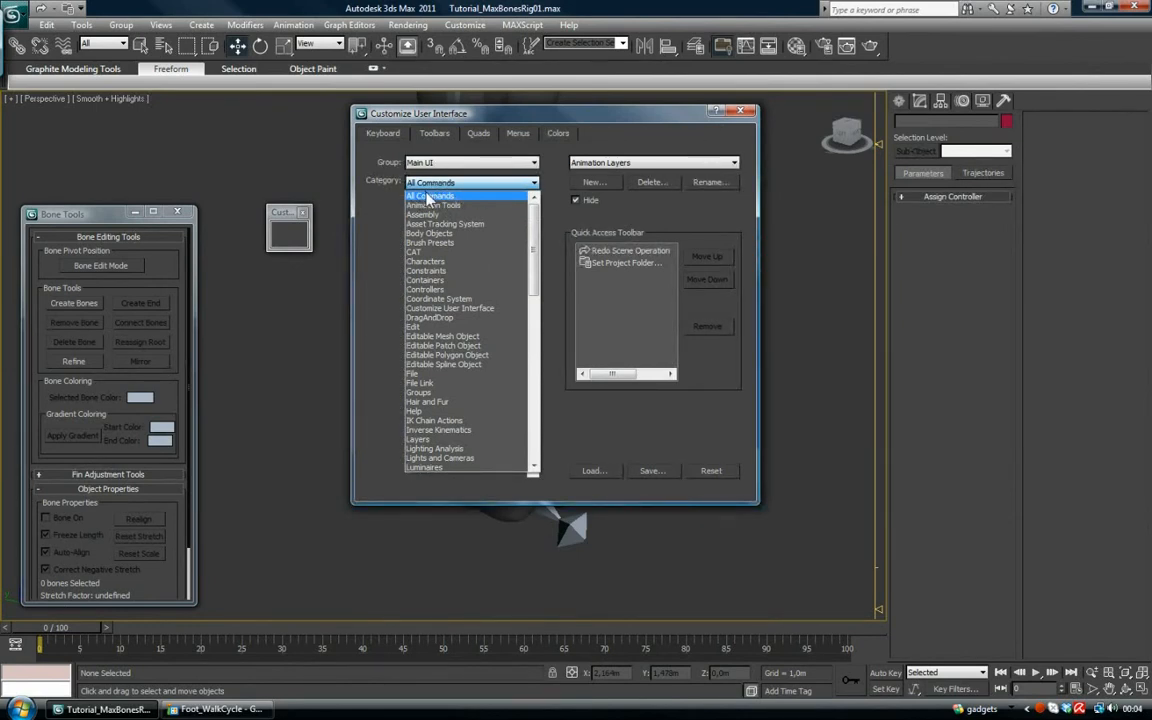
pyautogui.click(436, 195)
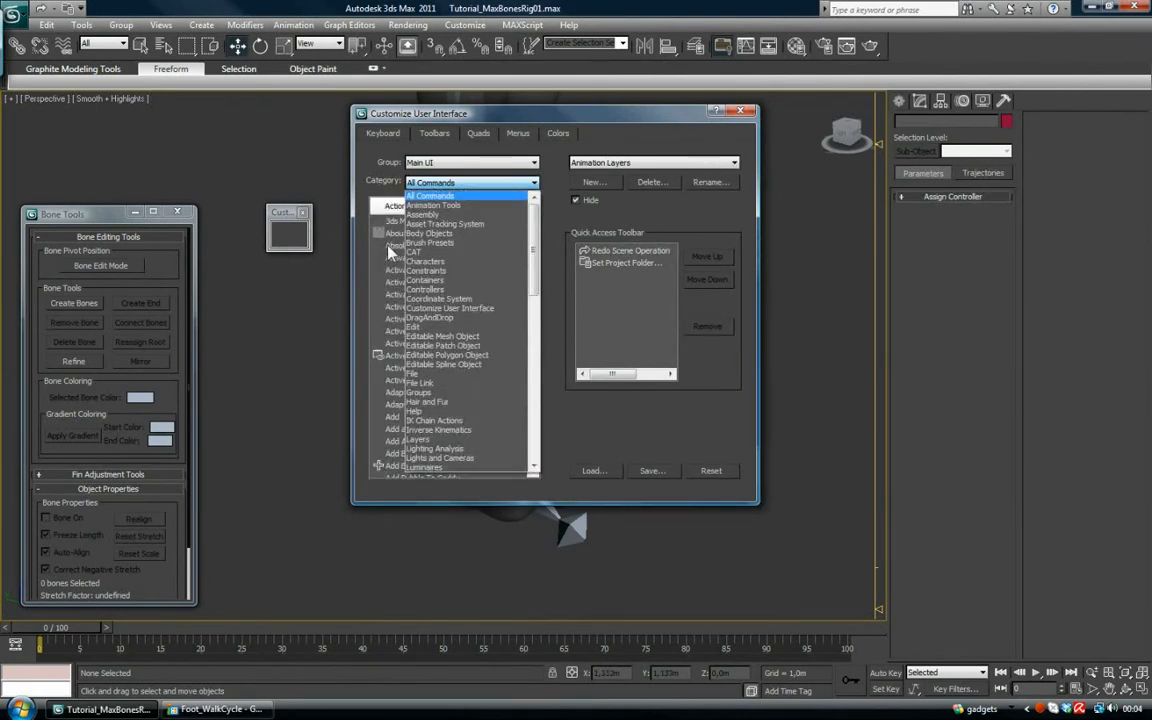
pyautogui.click(405, 246)
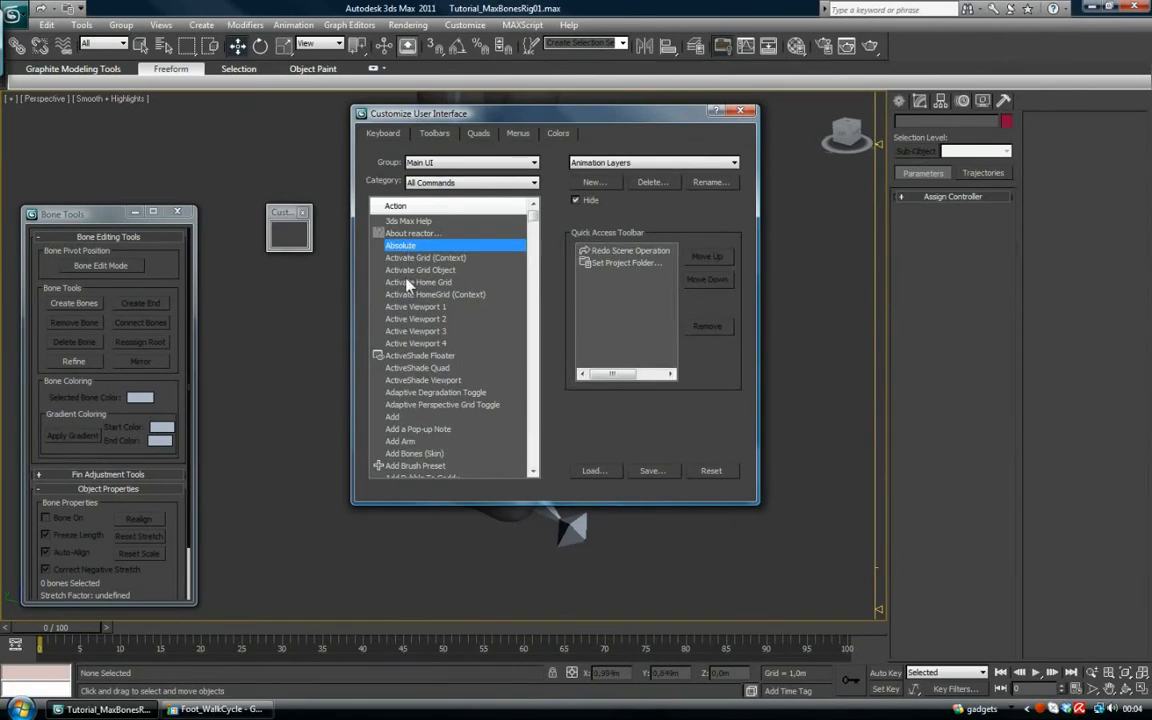
pyautogui.write('his')
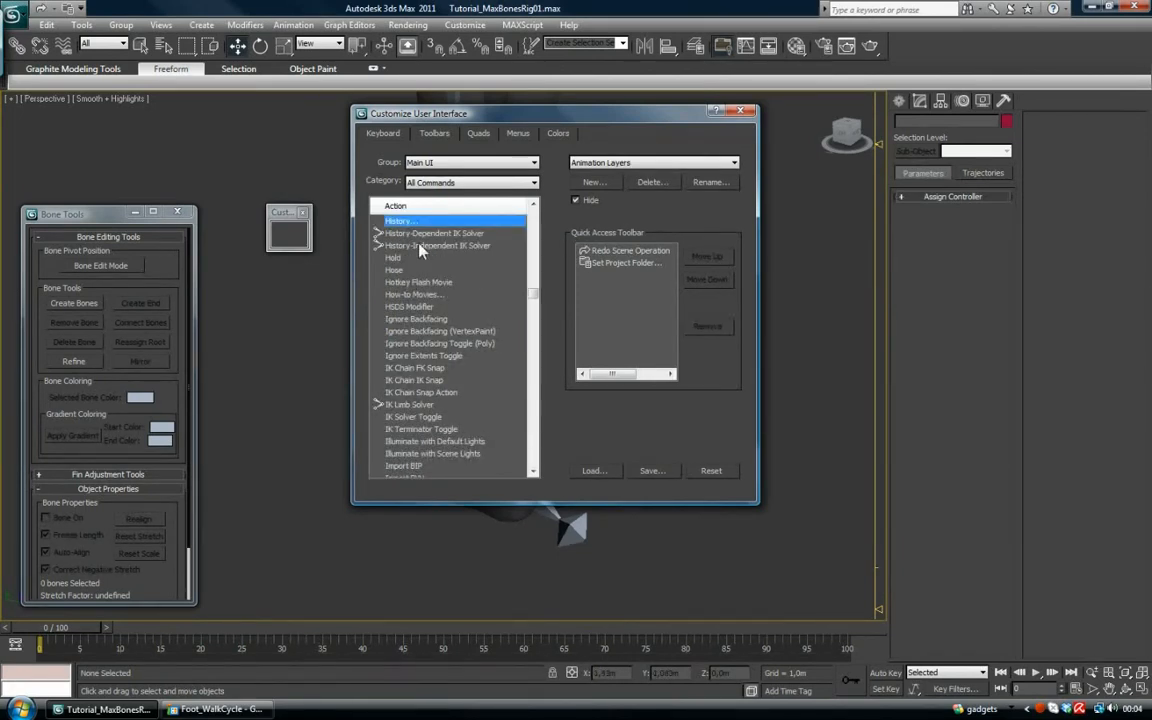
pyautogui.click(419, 247)
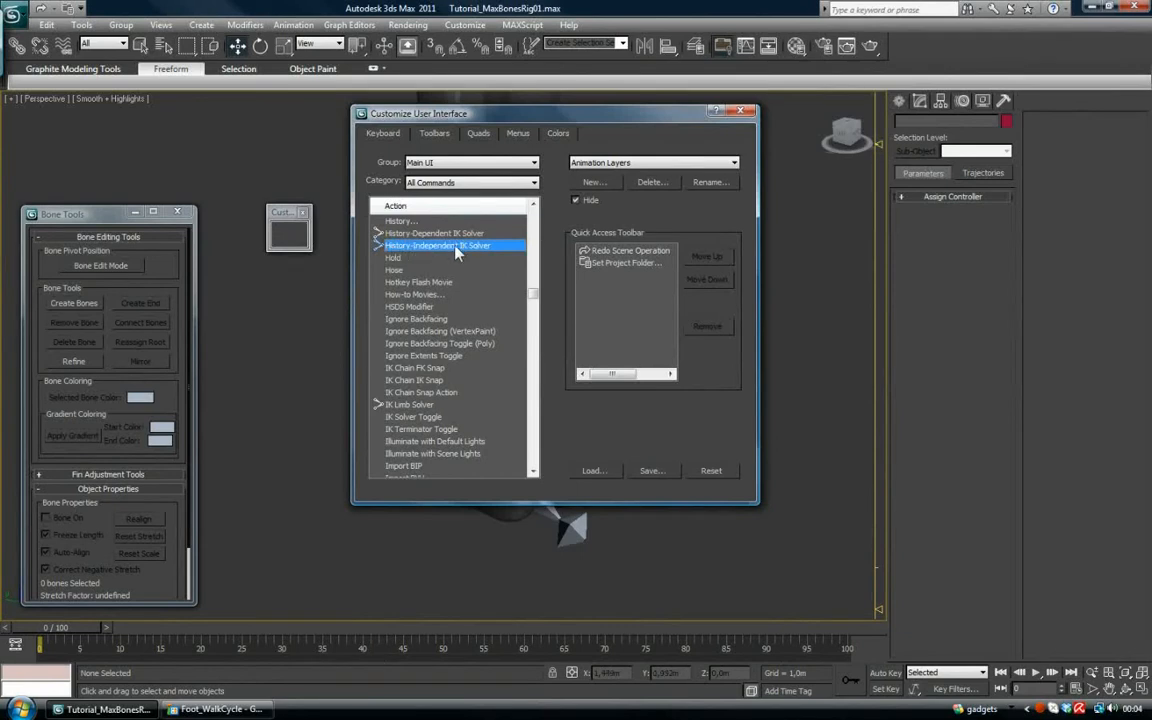
pyautogui.moveTo(455, 252); pyautogui.dragTo(283, 232)
# Find the Orientation Constraint command and add it to the Custom Shortcuts toolbar.
pyautogui.click(425, 284)
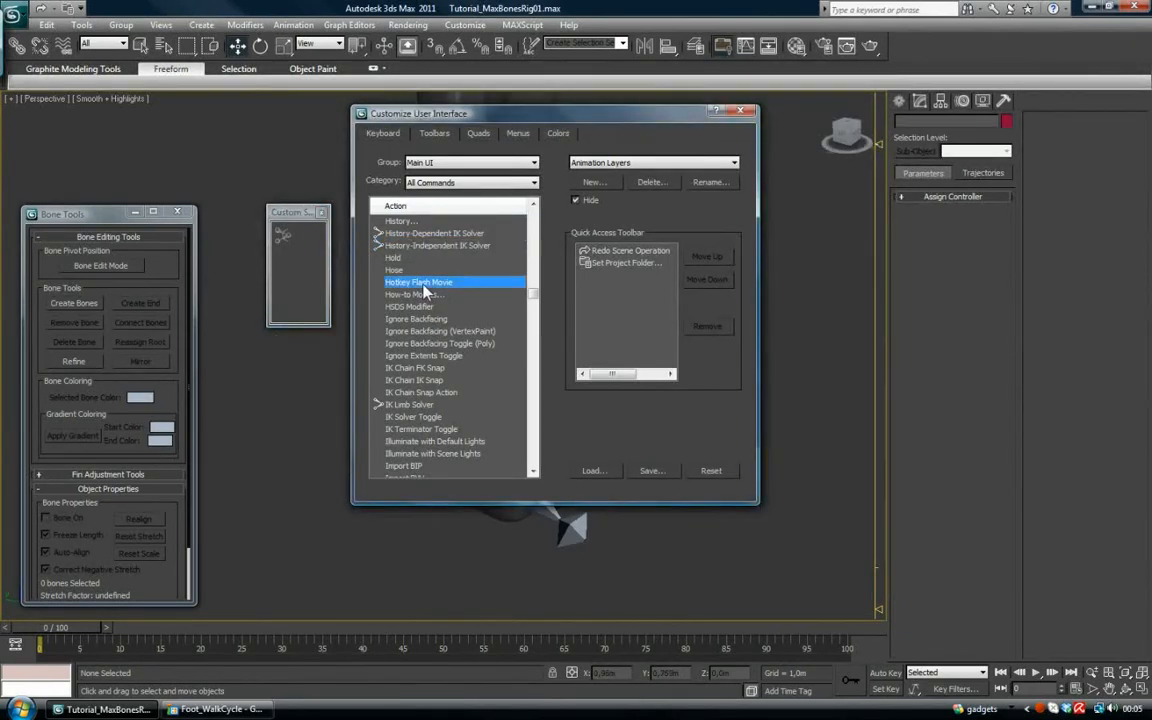
pyautogui.write('ori')
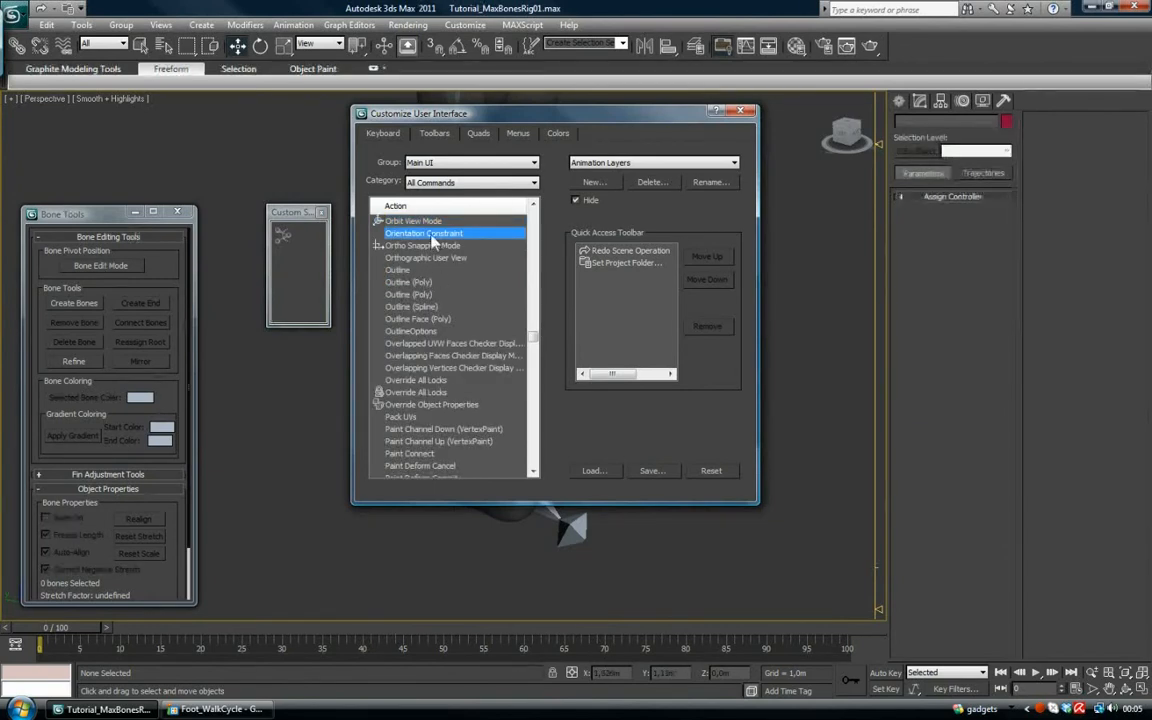
pyautogui.moveTo(432, 240); pyautogui.dragTo(285, 242)
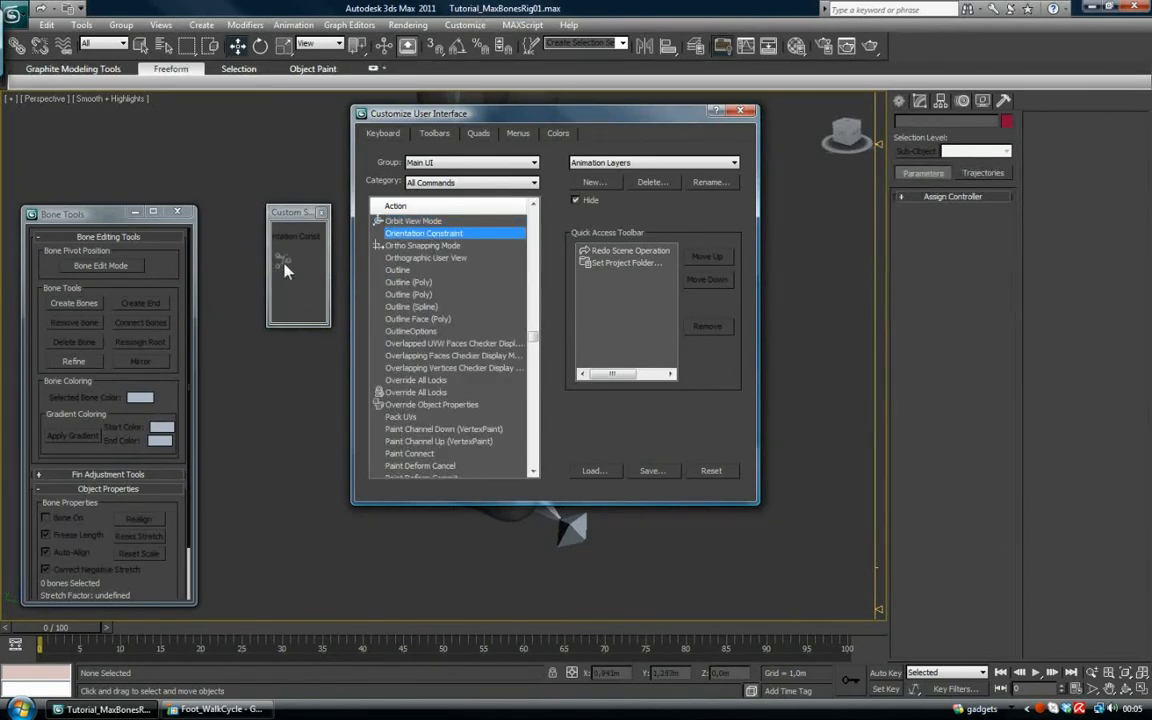
# Close the Bone Tools window and add the Bone Tools command to the Custom Shortcuts toolbar.
pyautogui.click(177, 212)
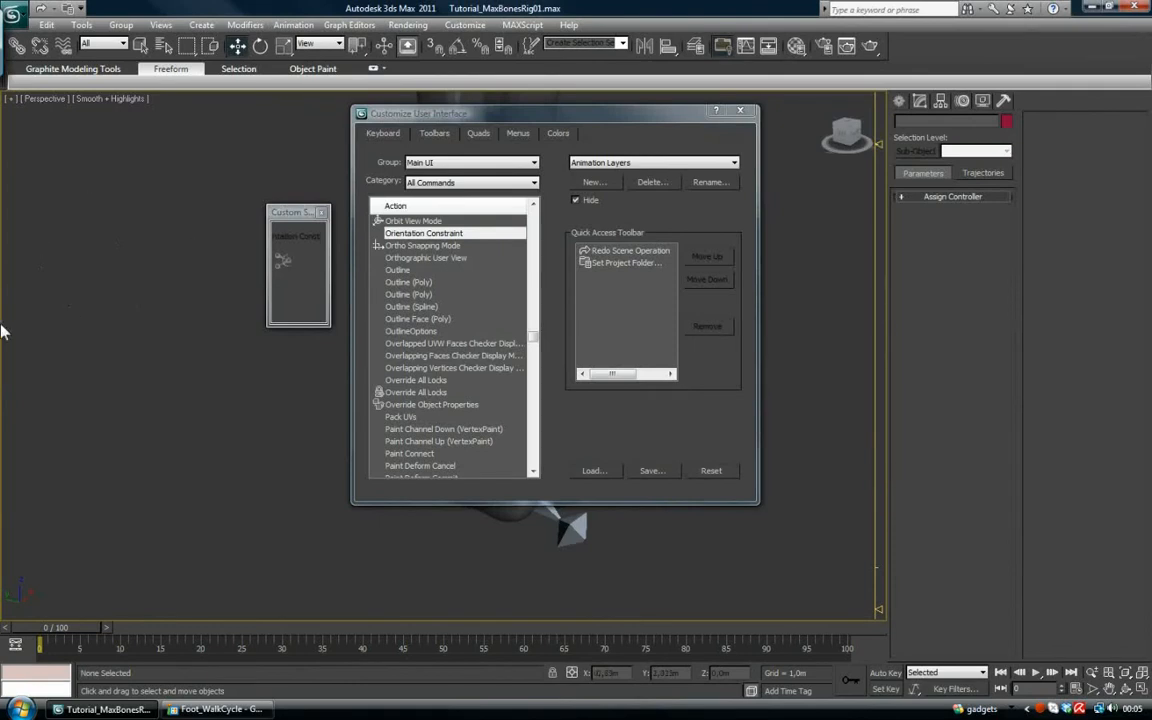
pyautogui.click(410, 282)
pyautogui.write('bone')
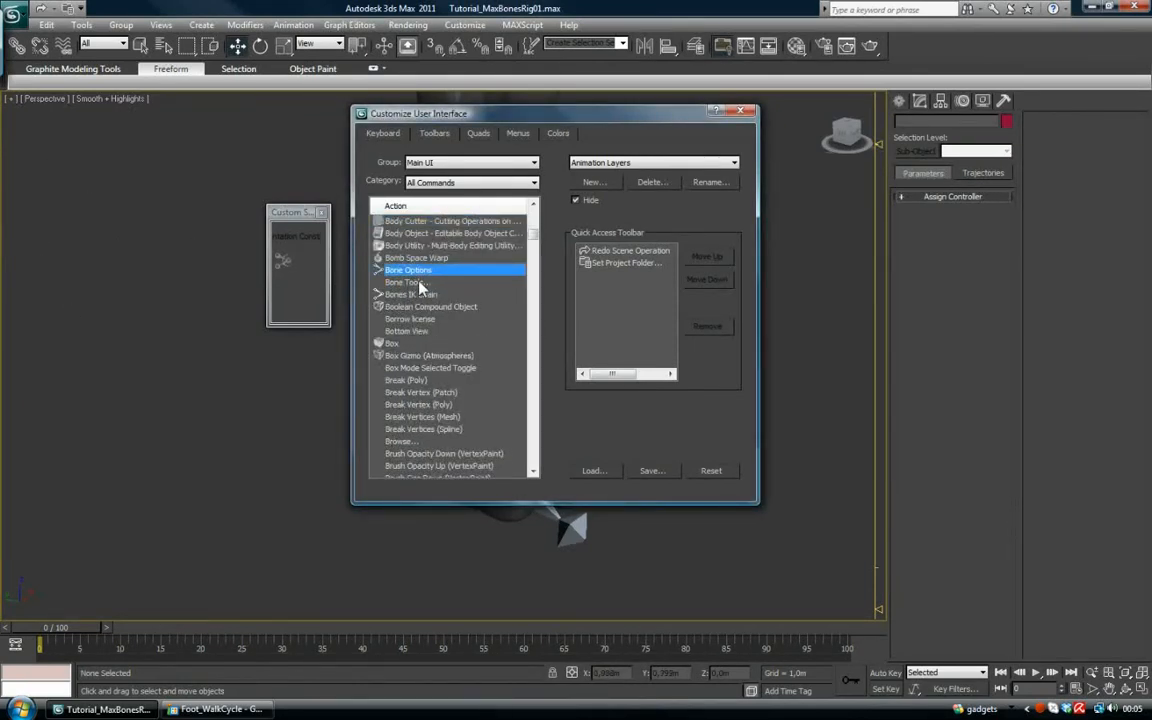
pyautogui.moveTo(420, 285); pyautogui.dragTo(284, 290)
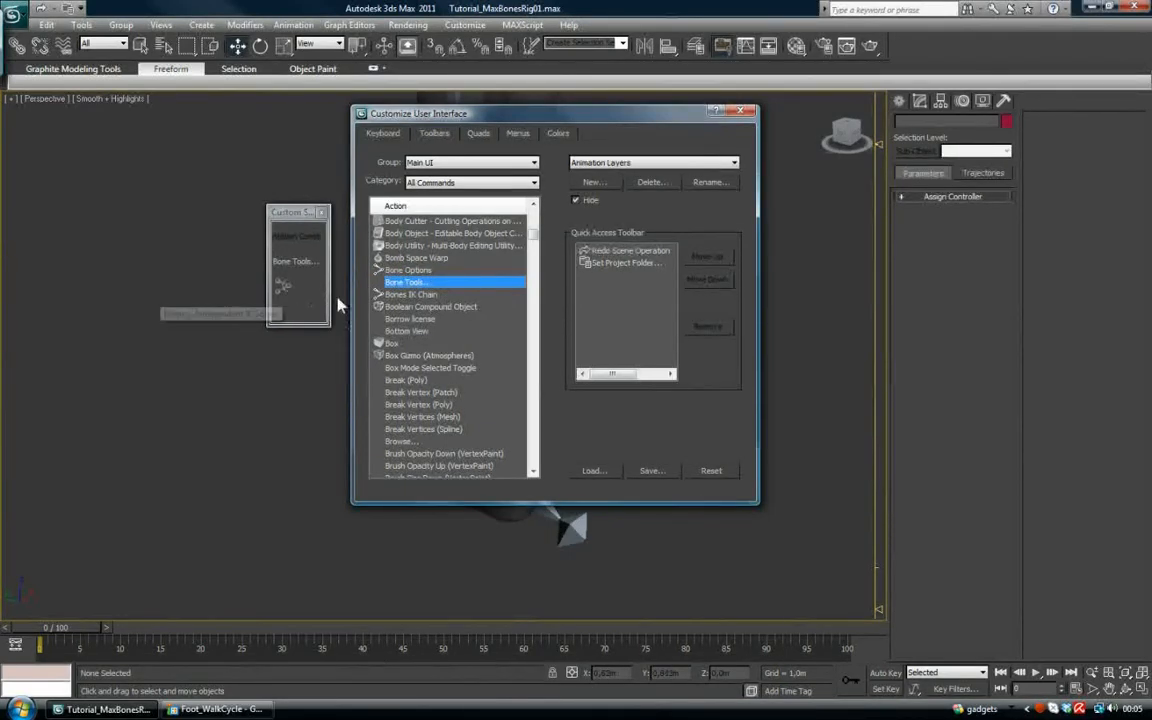
# Test the new Bone Tools shortcut, leave the Bone Tools window open and finish customizing the user interface.
pyautogui.click(299, 267)
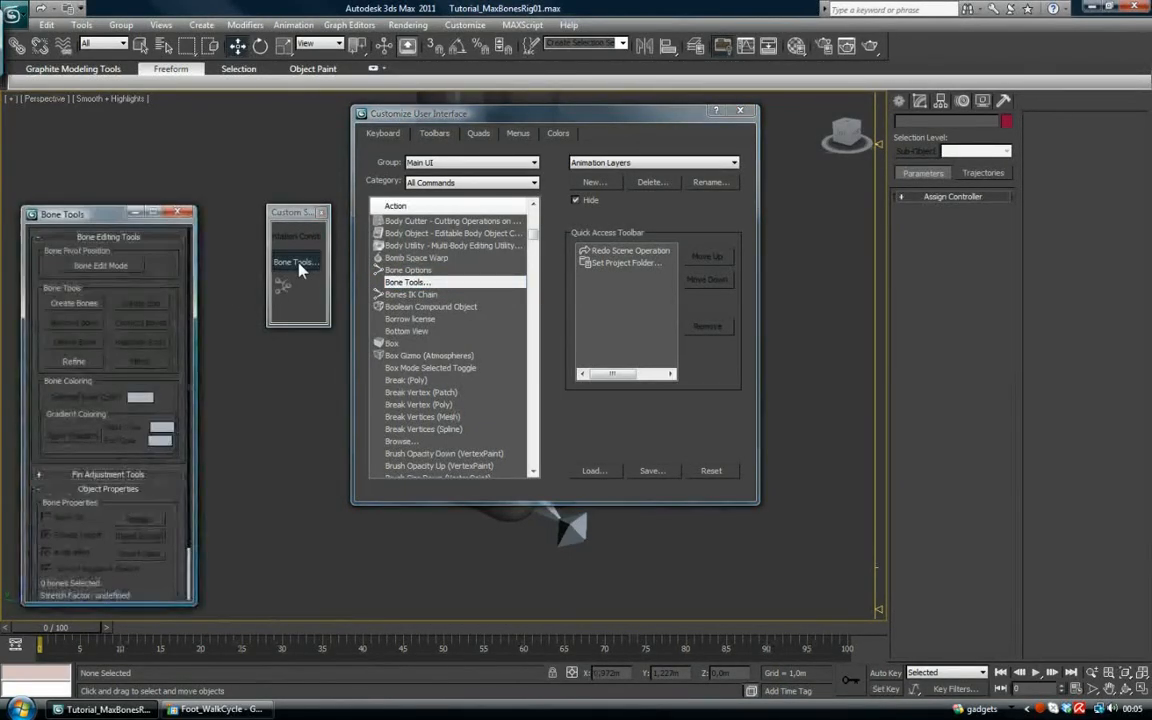
pyautogui.click(299, 267)
pyautogui.click(299, 267)
pyautogui.click(299, 267)
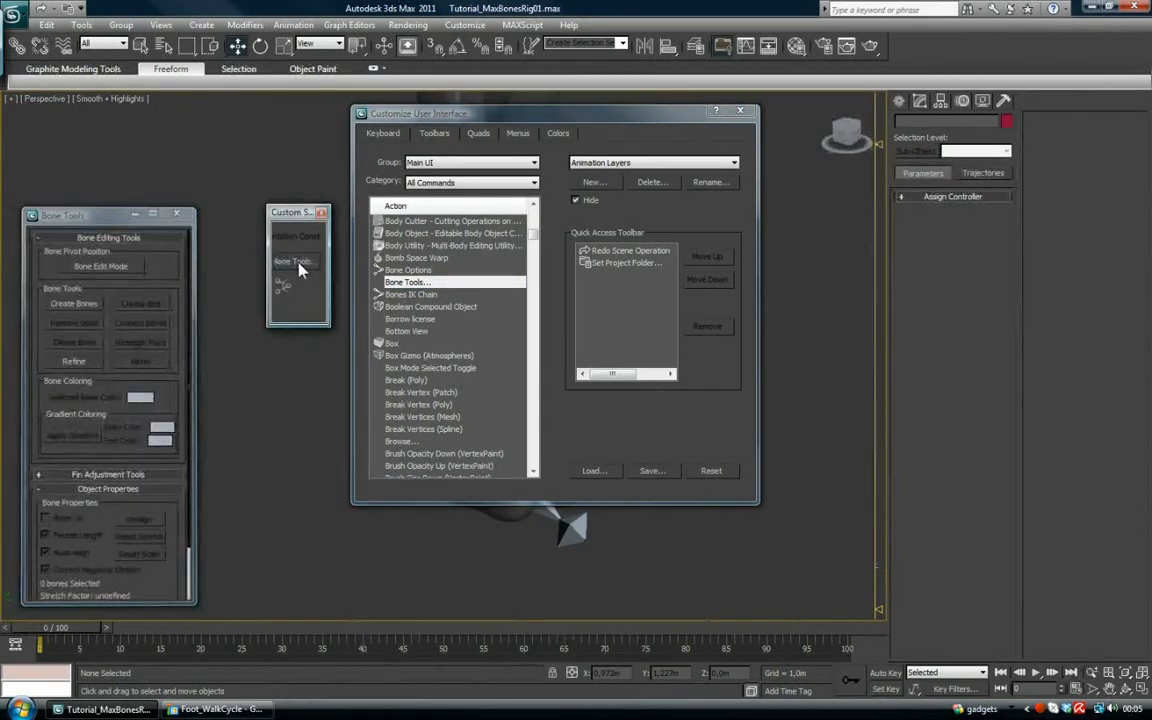
pyautogui.click(299, 267)
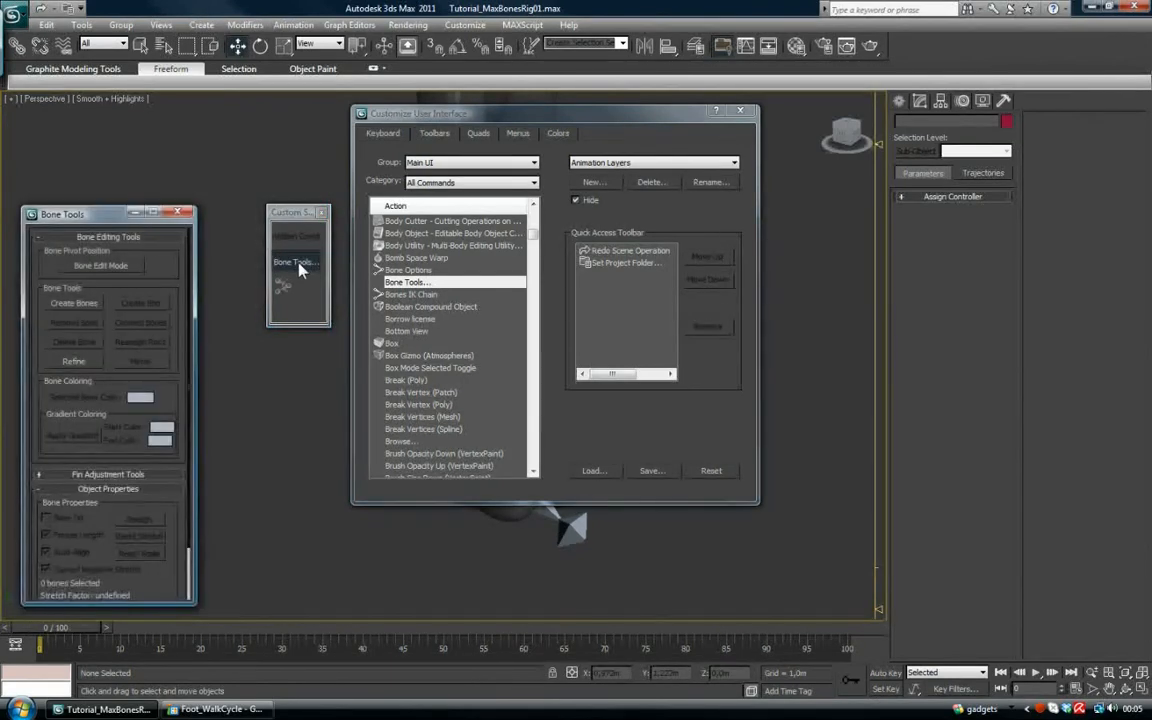
pyautogui.click(741, 110)
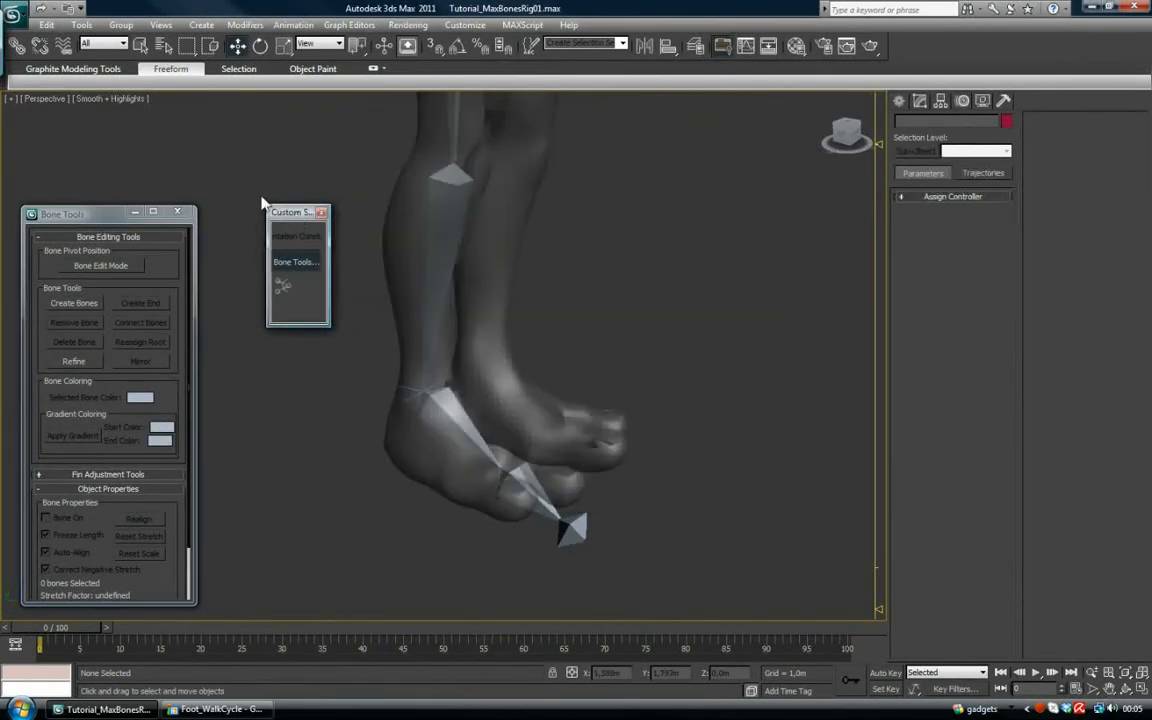
# Move the Custom Shortcuts toolbar and Bone Tools window aside, and create an HI IK solver from the foot bone to the toe bone.
pyautogui.moveTo(280, 212); pyautogui.dragTo(58, 145)
pyautogui.moveTo(100, 211); pyautogui.dragTo(110, 266)
pyautogui.click(497, 442)
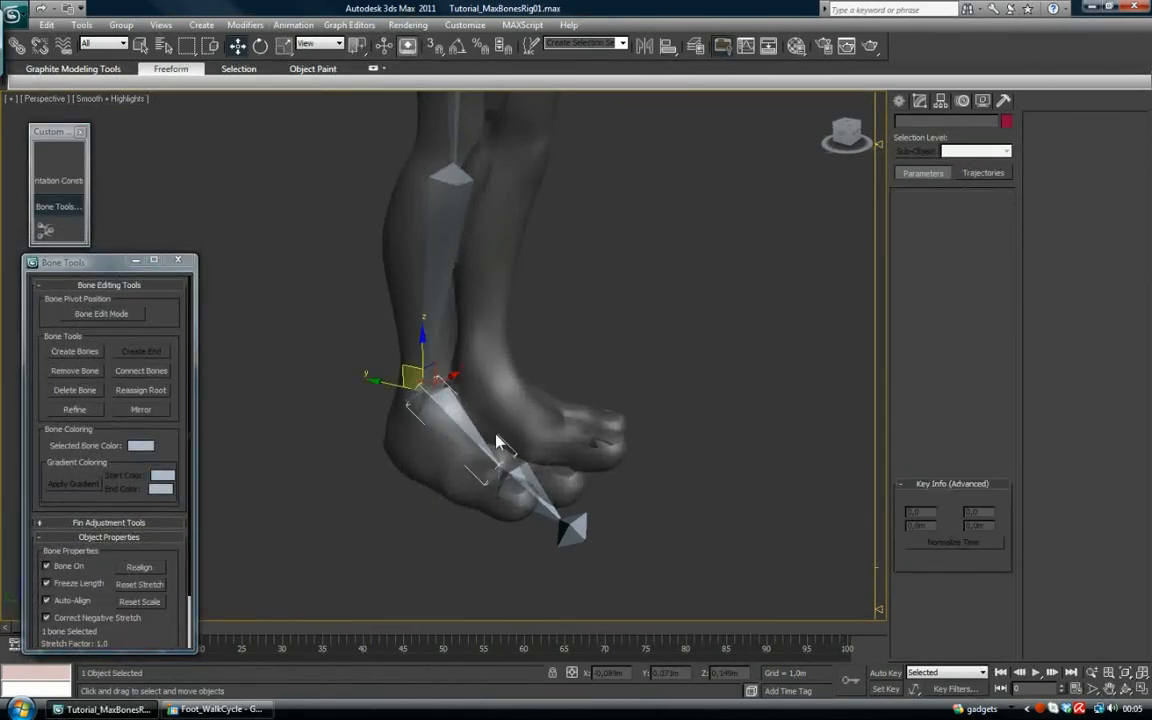
pyautogui.click(46, 231)
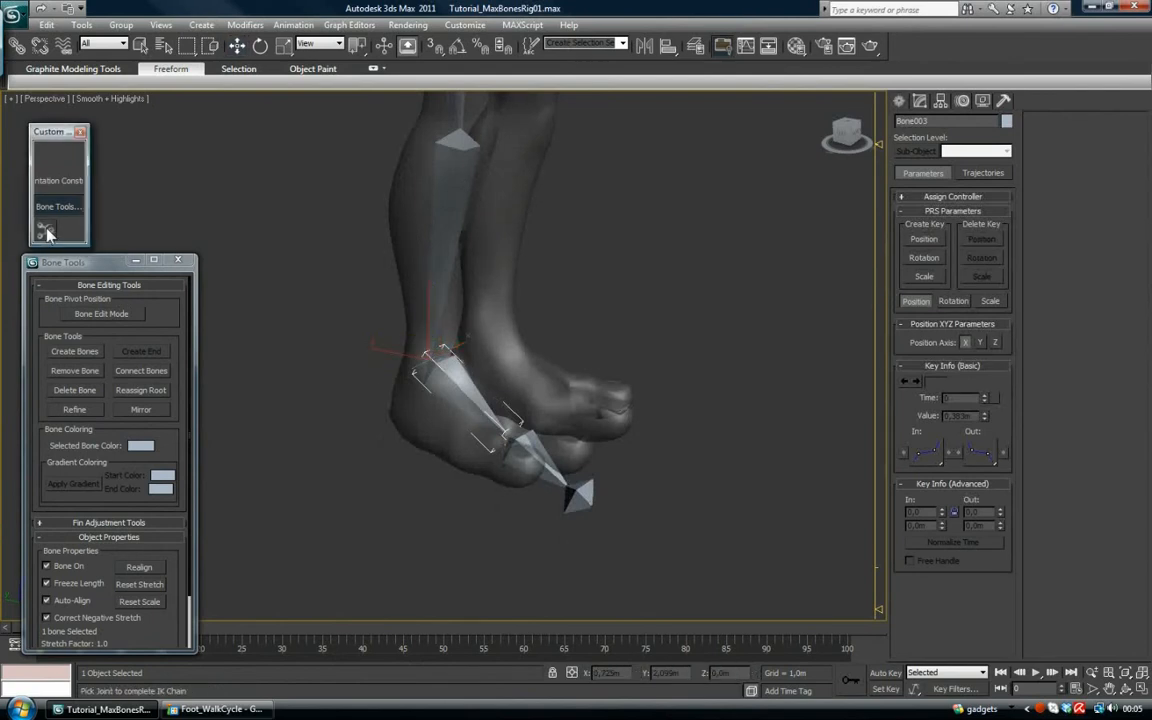
pyautogui.click(474, 362)
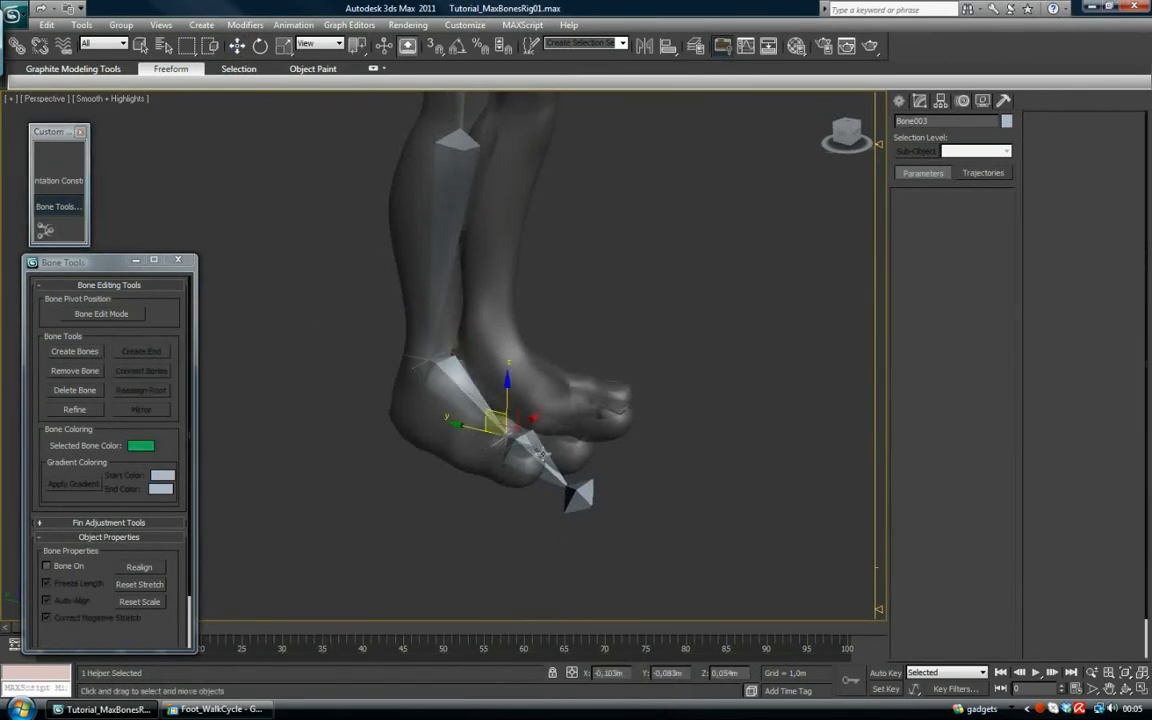
# Create another HI IK solver from the toe bone to the end bone at the toe tip.
pyautogui.click(484, 400)
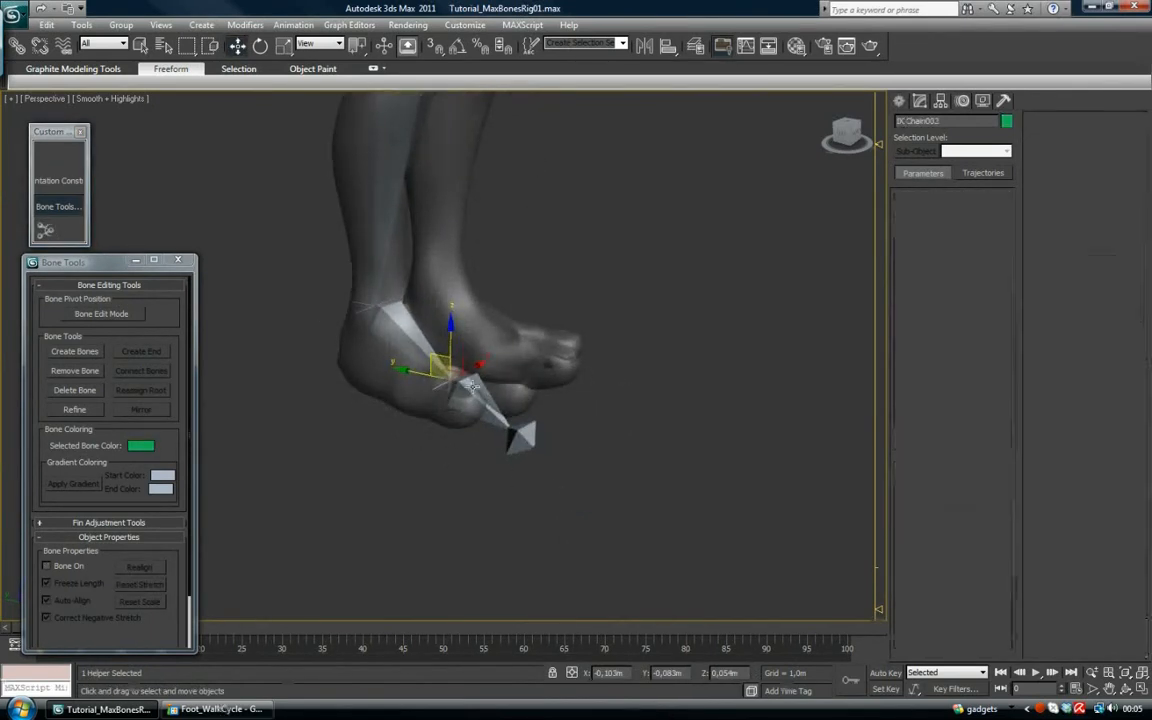
pyautogui.click(46, 231)
pyautogui.click(528, 432)
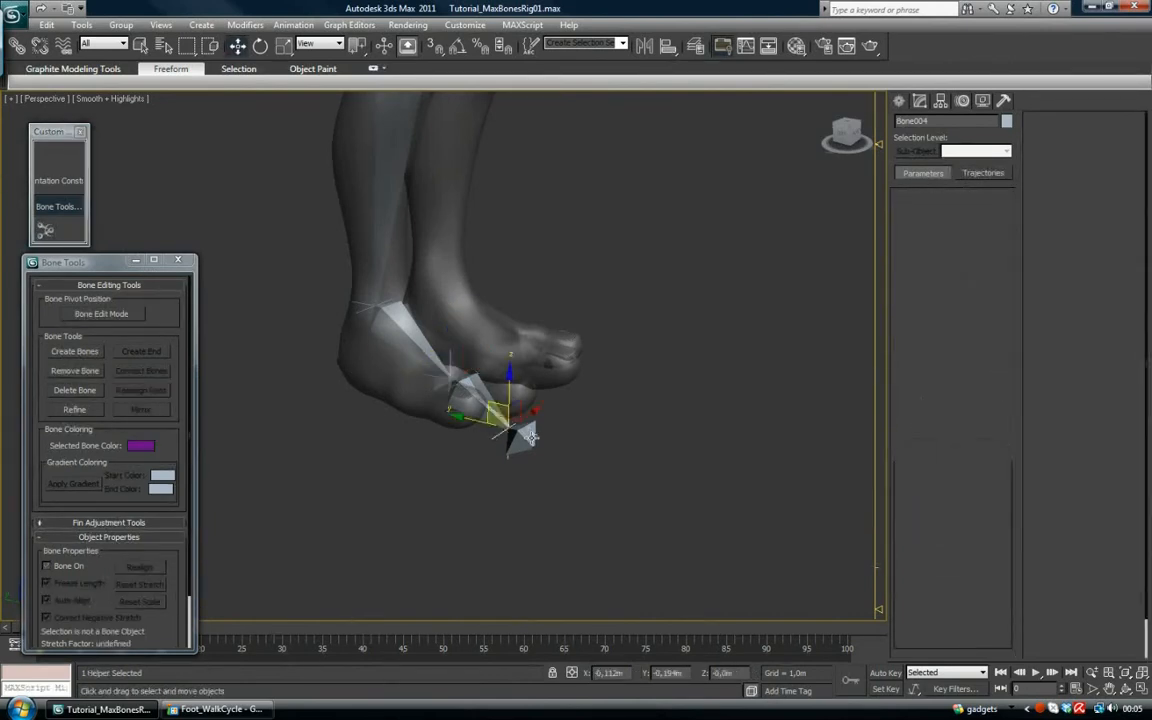
# Set the position and rotation thresholds of the IK chain at the ball of the foot to 0,001.
pyautogui.rightClick(437, 358)
pyautogui.click(424, 366)
pyautogui.click(440, 364)
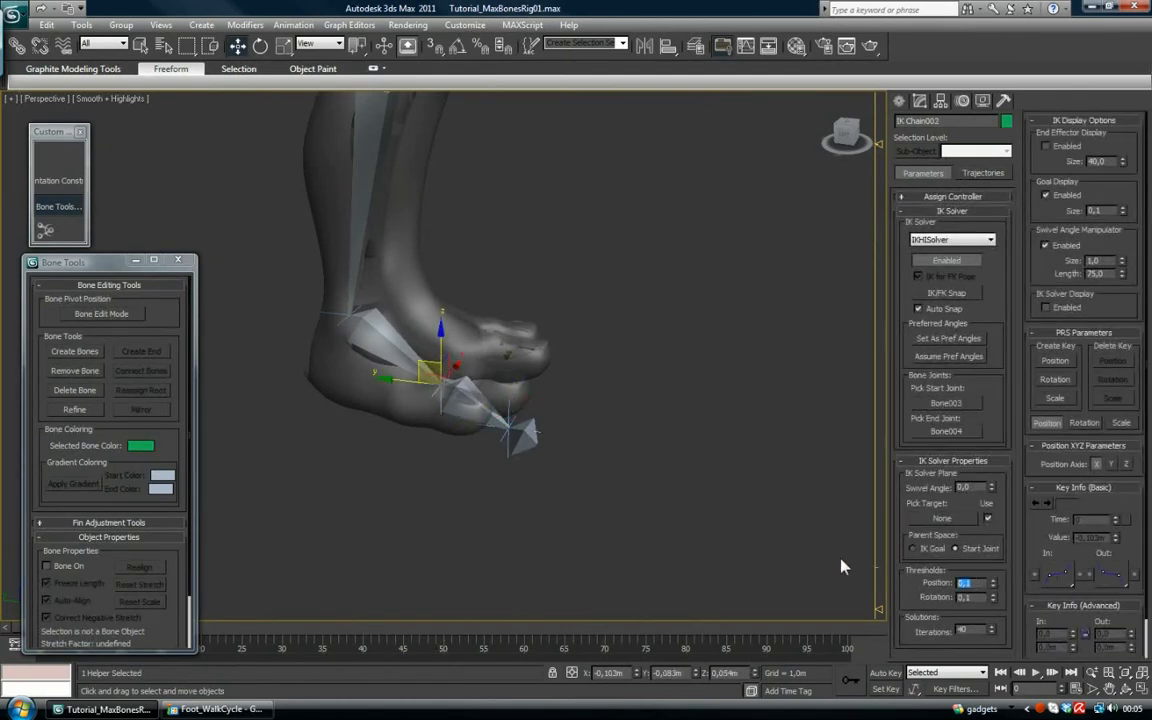
pyautogui.write('0,001')
pyautogui.press('Tab')
pyautogui.write('0,001')
# Set the position and rotation thresholds of the toe-tip IK chain to 0,001.
pyautogui.click(519, 407)
pyautogui.moveTo(978, 582); pyautogui.dragTo(659, 546)
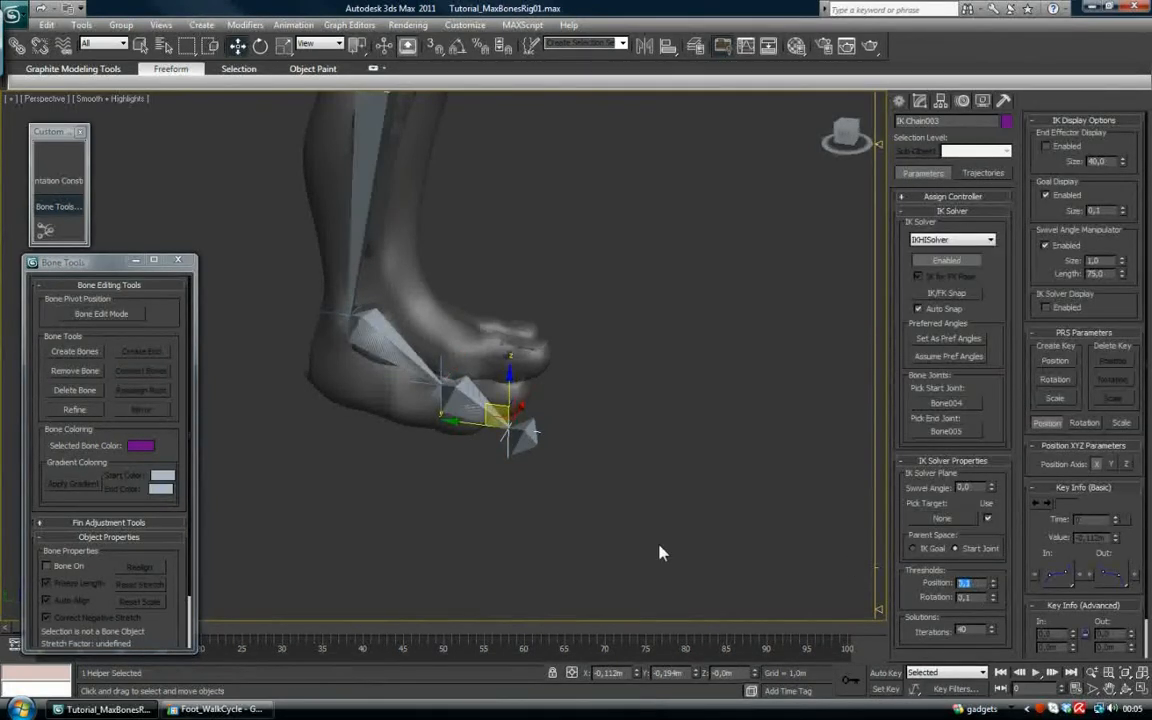
pyautogui.press('Tab')
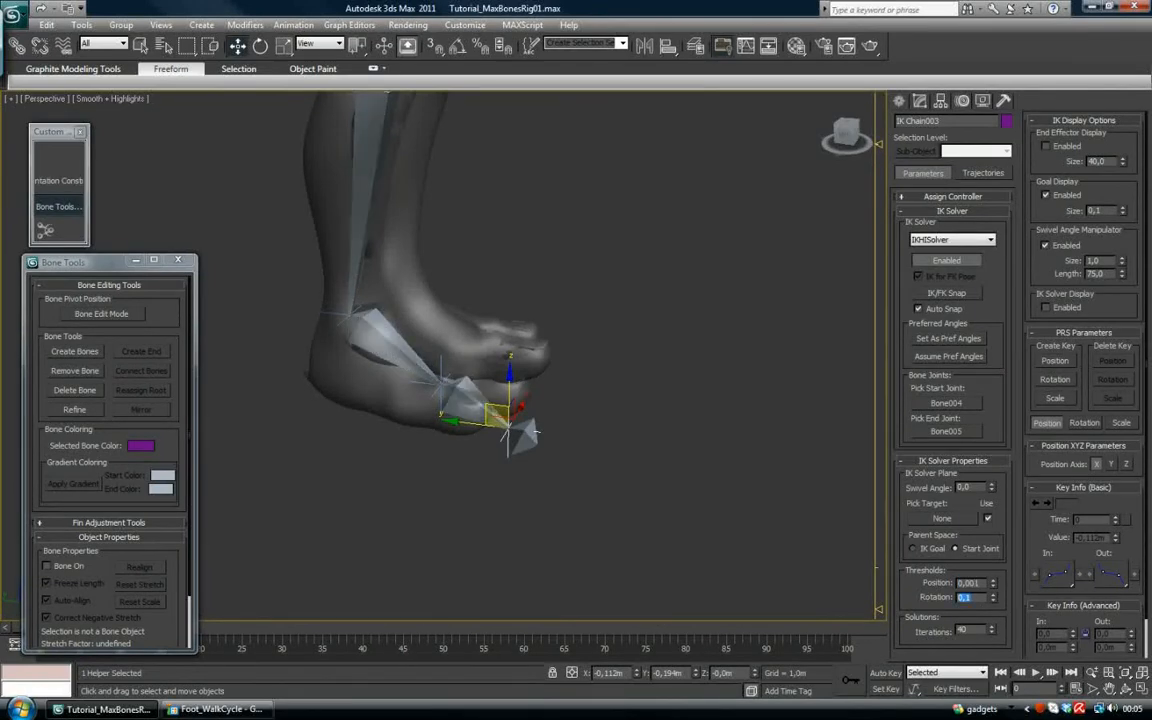
pyautogui.write('00')
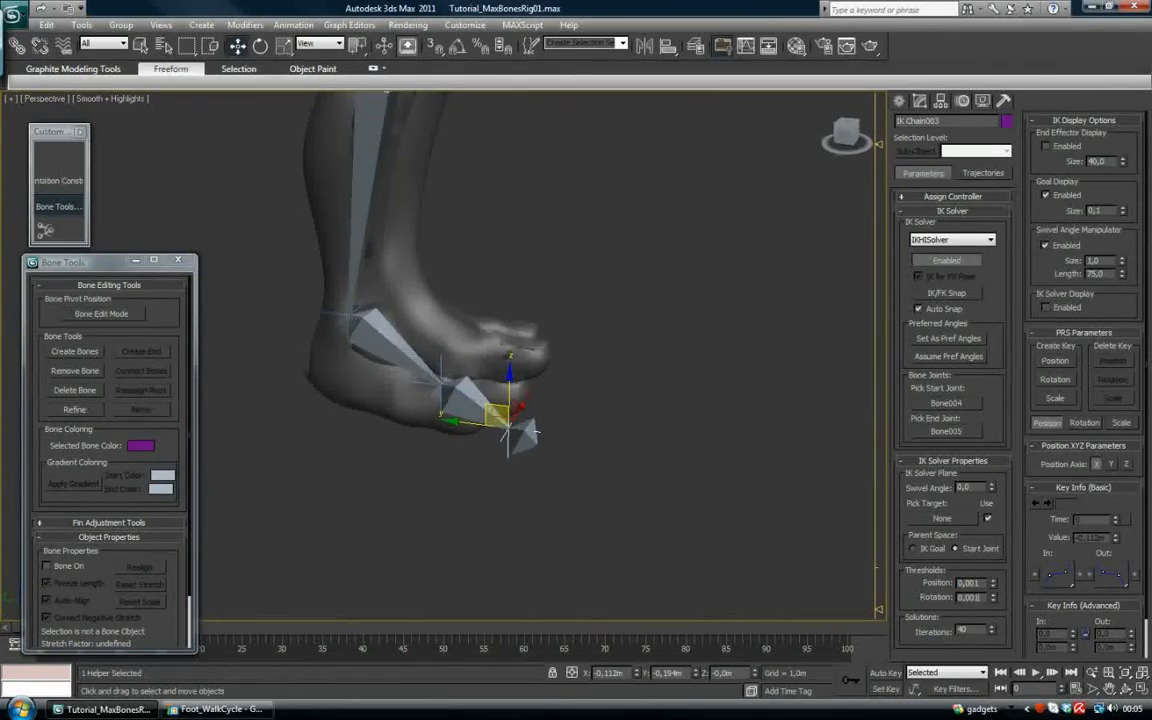
# Select the ankle IK chain and try varying its Swivel Angle to see how the knee turns.
pyautogui.click(441, 364)
pyautogui.keyDown('alt'); pyautogui.moveTo(442, 363); pyautogui.dragTo(397, 427, button='middle'); pyautogui.keyUp('alt')
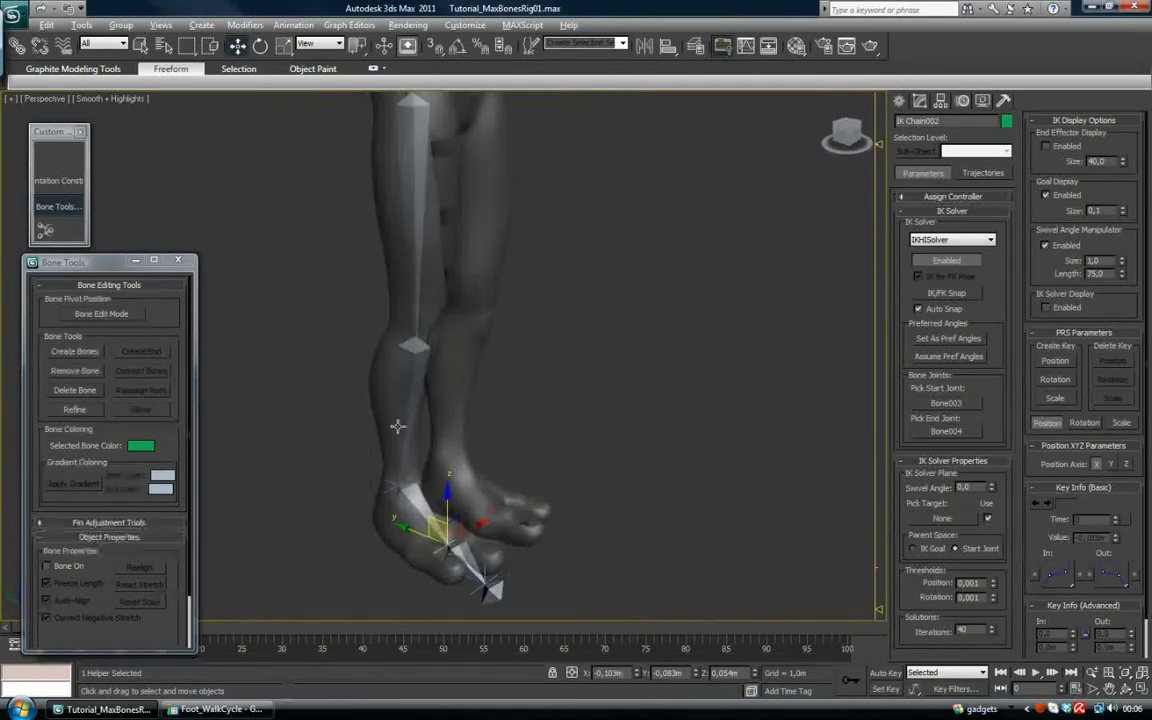
pyautogui.click(387, 482)
pyautogui.moveTo(470, 404)
pyautogui.mouseDown(button='middle')
pyautogui.moveTo(496, 440)
pyautogui.moveTo(529, 392)
pyautogui.moveTo(451, 407)
pyautogui.mouseUp(button='middle')
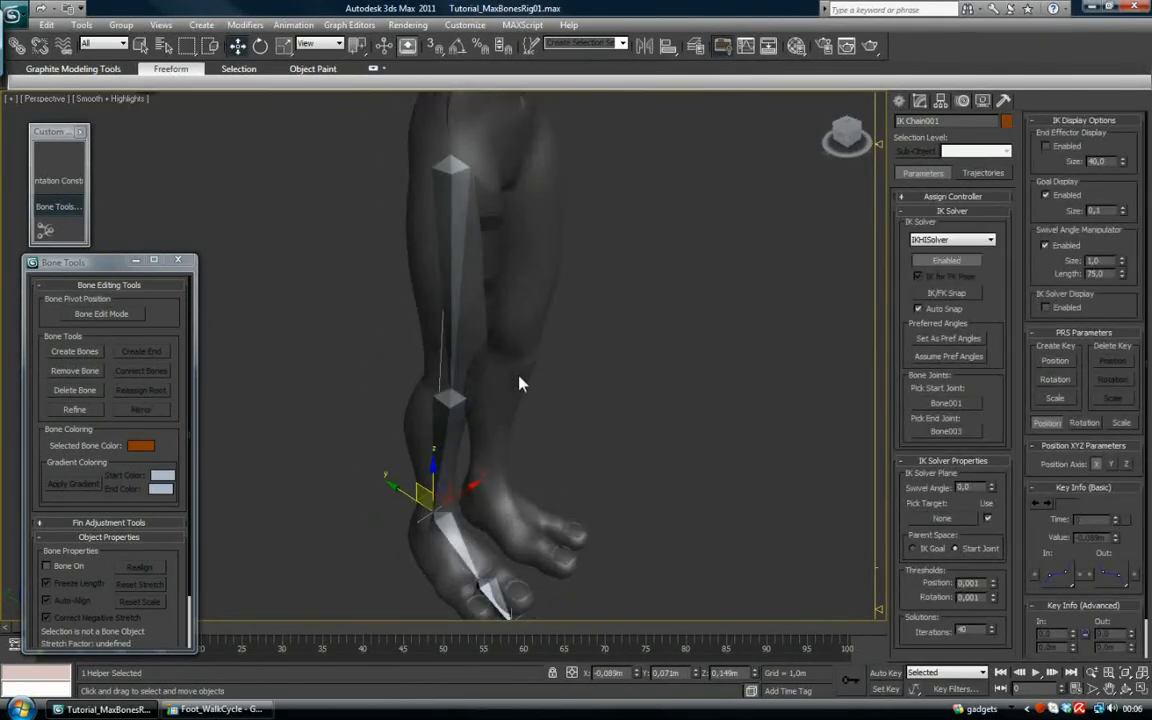
pyautogui.keyDown('alt'); pyautogui.moveTo(520, 383); pyautogui.dragTo(481, 390, button='middle'); pyautogui.keyUp('alt')
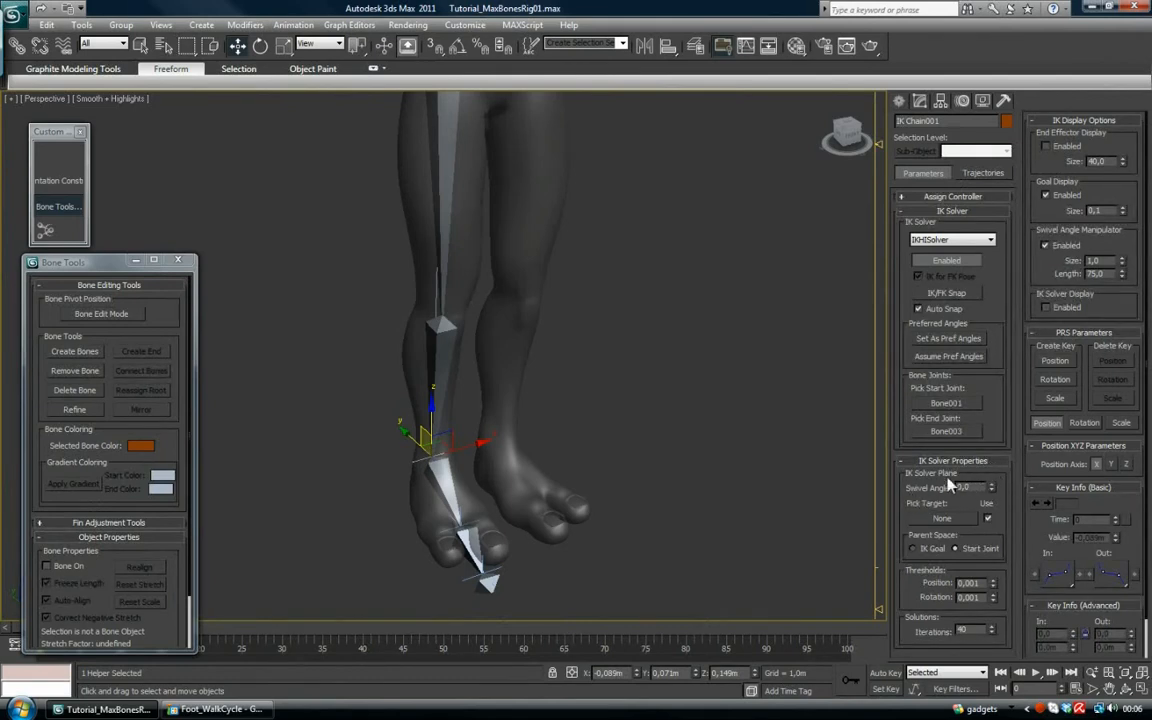
pyautogui.click(941, 517)
pyautogui.moveTo(990, 491); pyautogui.dragTo(1022, 533)
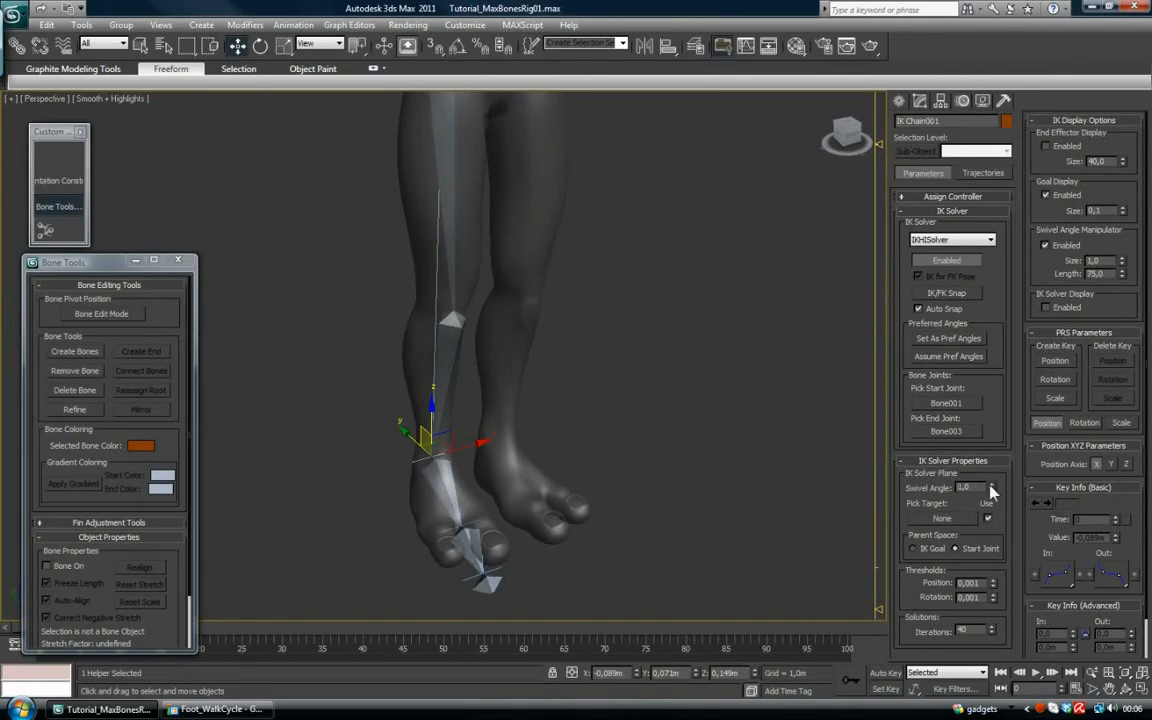
# Set the Parent Space of the ball-of-foot IK chain to IK Goal and select the toe-tip IK chain.
pyautogui.keyDown('alt'); pyautogui.moveTo(470, 478); pyautogui.dragTo(454, 368, button='middle'); pyautogui.keyUp('alt')
pyautogui.click(487, 376)
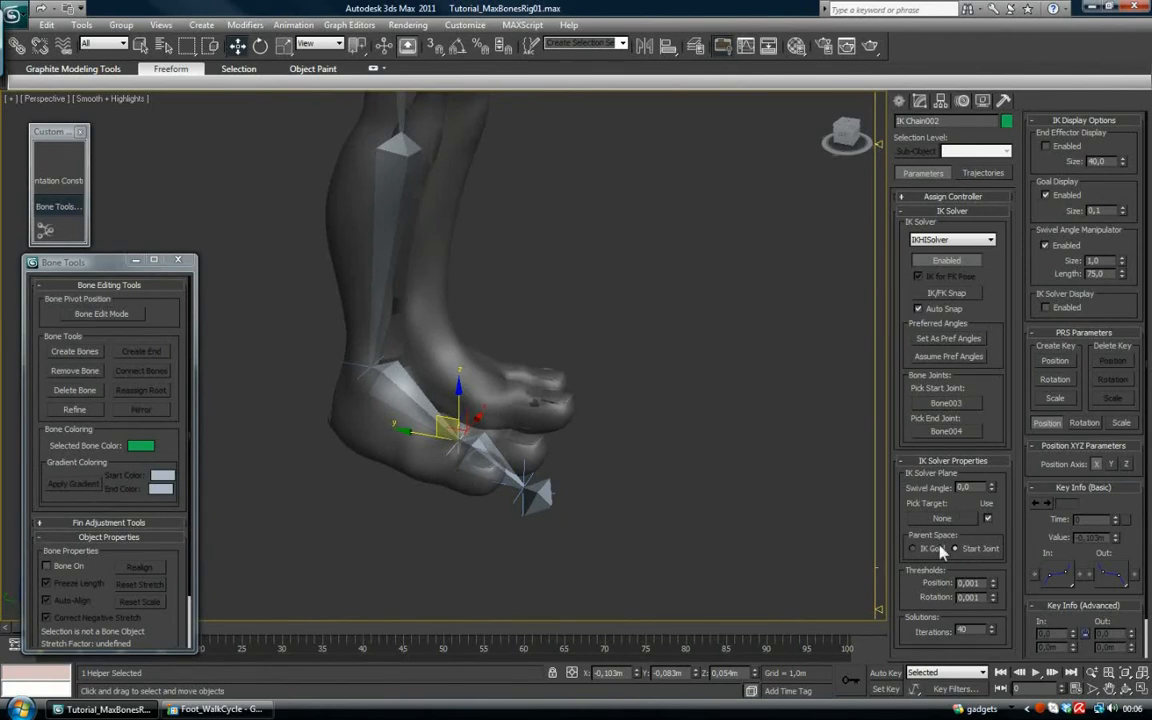
pyautogui.moveTo(422, 354); pyautogui.dragTo(446, 367, button='middle')
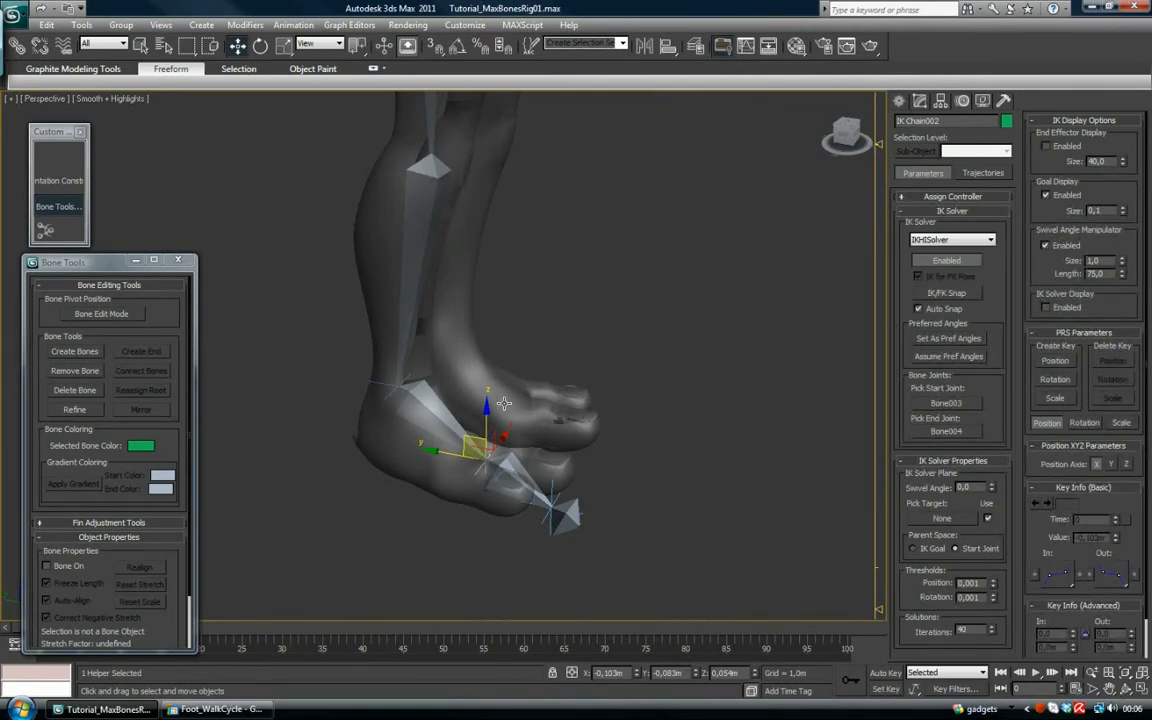
pyautogui.moveTo(495, 435); pyautogui.dragTo(498, 384, button='middle')
pyautogui.scroll(2, 498, 384)
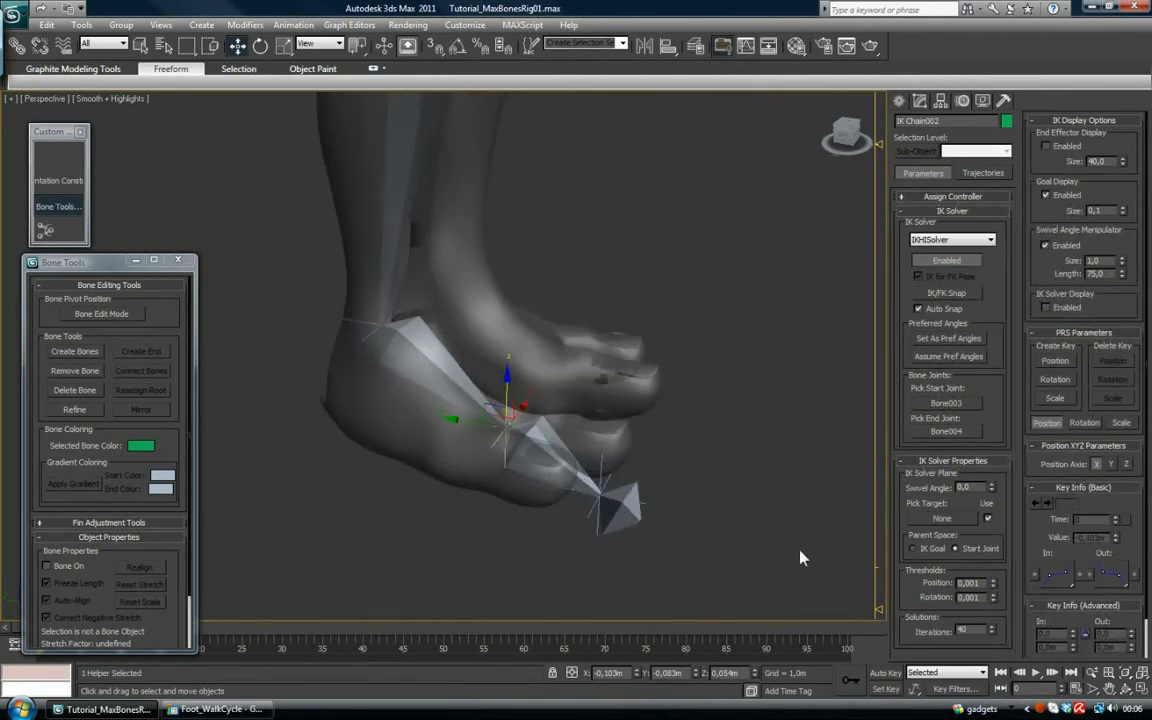
pyautogui.click(916, 549)
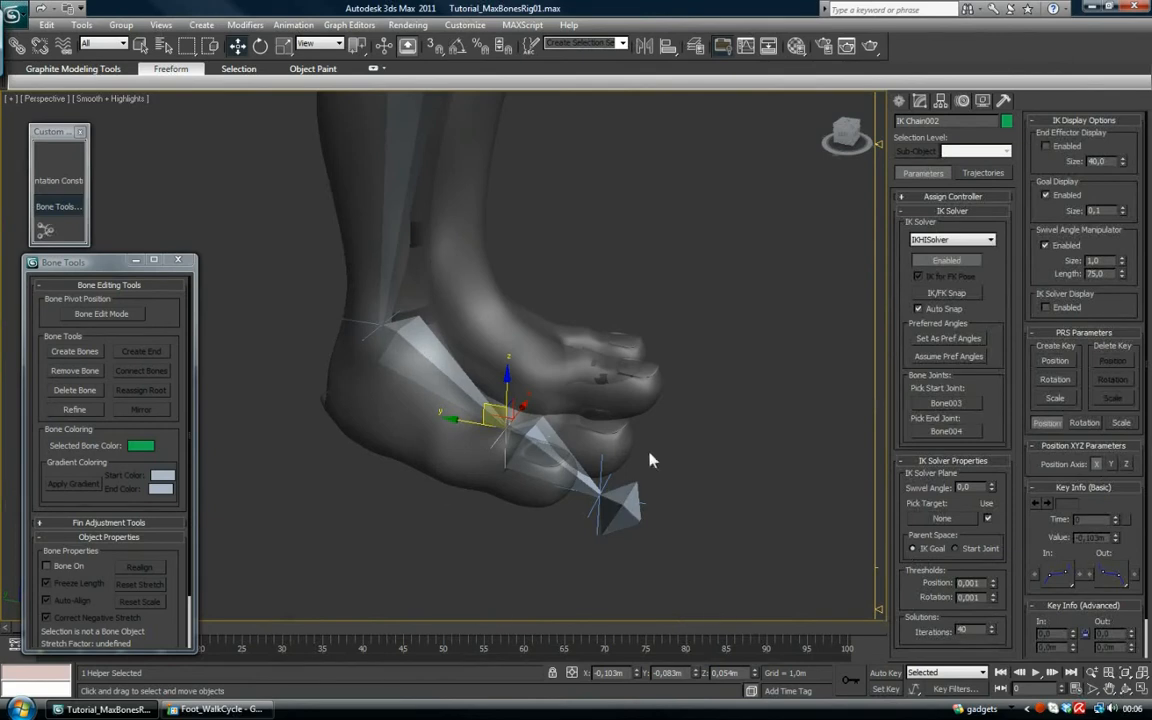
pyautogui.click(603, 461)
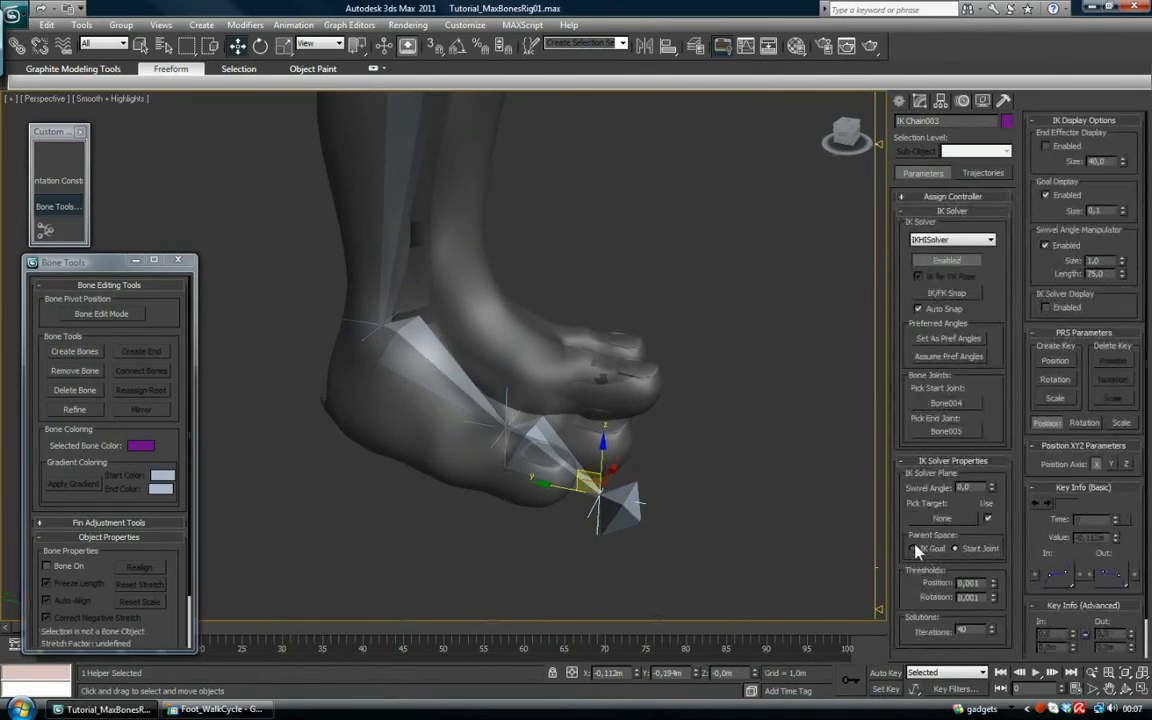
# Try swivelling the knee in both directions with the ankle IK chain's Swivel Angle and undo each change.
pyautogui.moveTo(422, 230); pyautogui.dragTo(444, 357, button='middle')
pyautogui.click(363, 393)
pyautogui.scroll(-3, 444, 357)
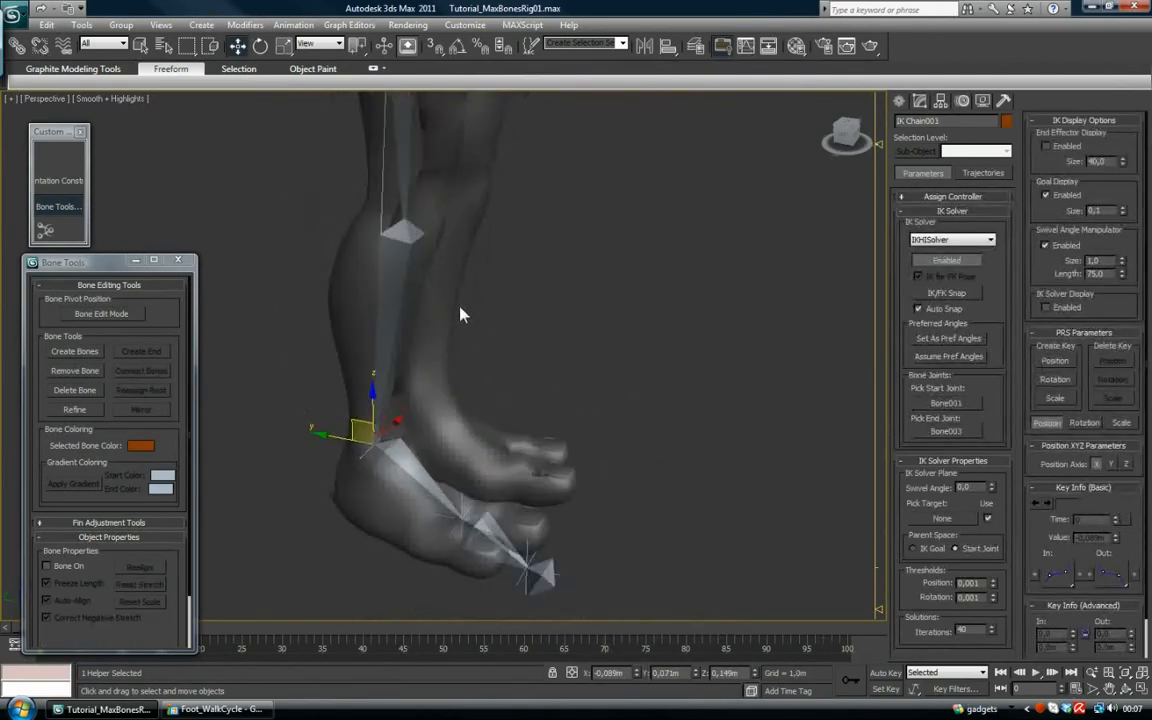
pyautogui.scroll(-2, 460, 315)
pyautogui.moveTo(465, 306); pyautogui.dragTo(537, 368, button='middle')
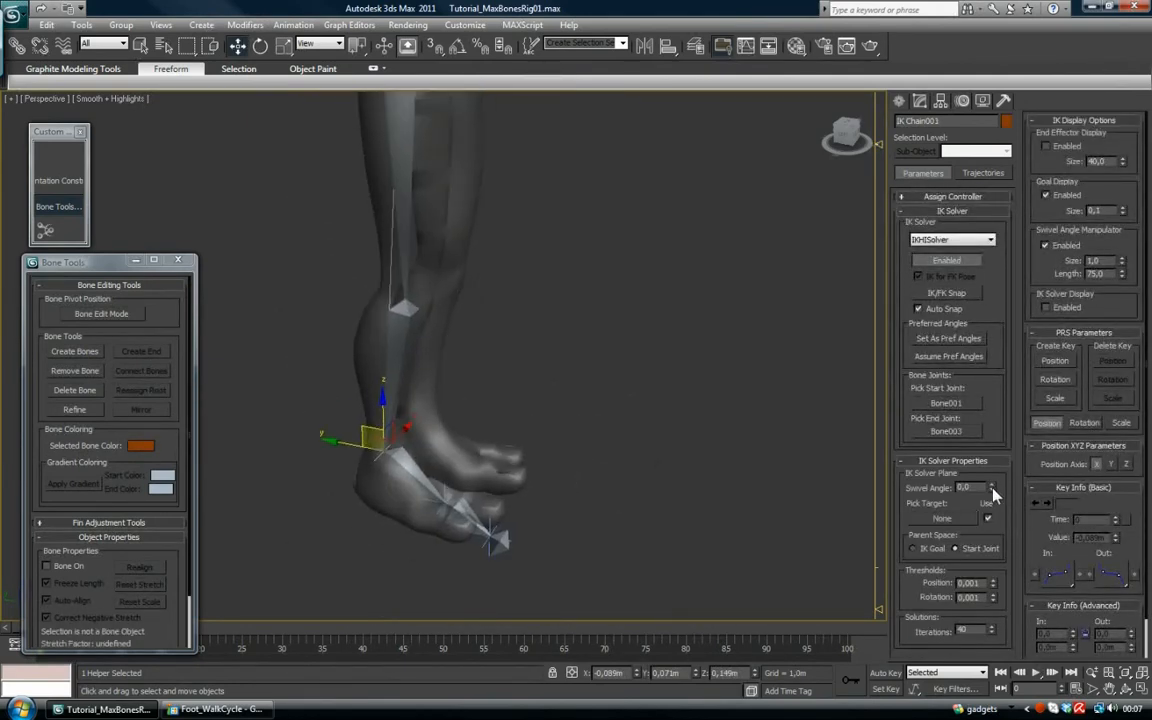
pyautogui.moveTo(992, 490); pyautogui.dragTo(987, 396)
pyautogui.hotkey('ctrl', 'z')
pyautogui.moveTo(599, 374); pyautogui.dragTo(645, 385, button='middle')
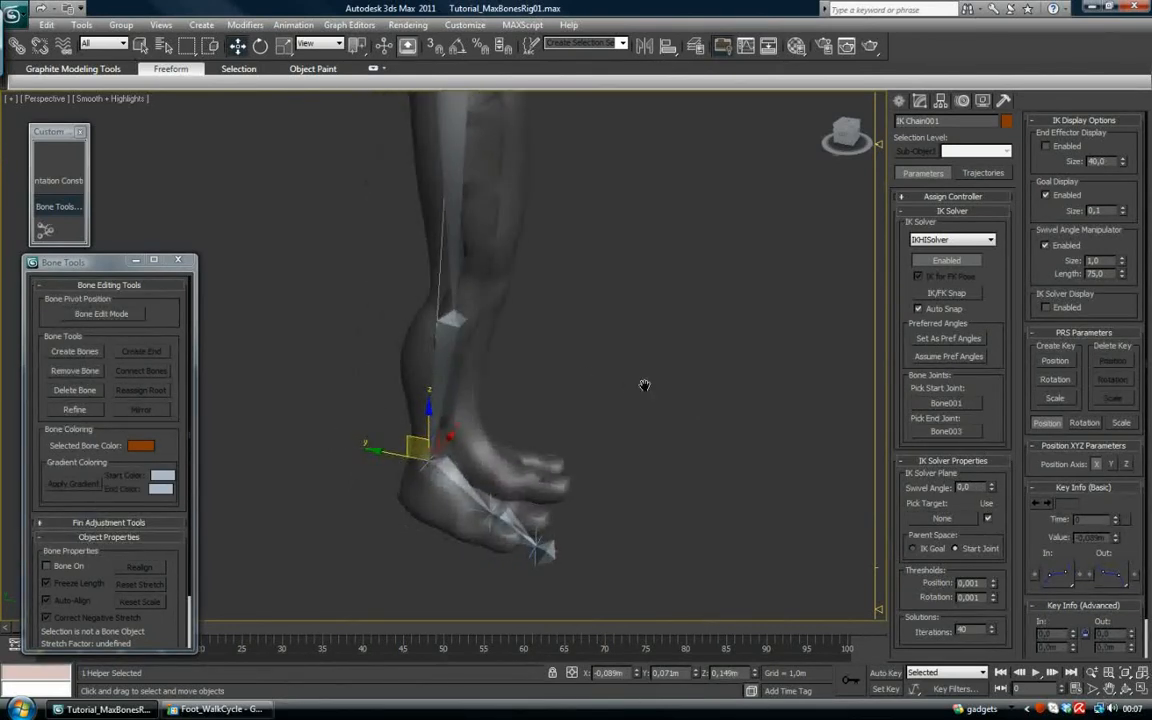
pyautogui.moveTo(992, 487); pyautogui.dragTo(991, 521)
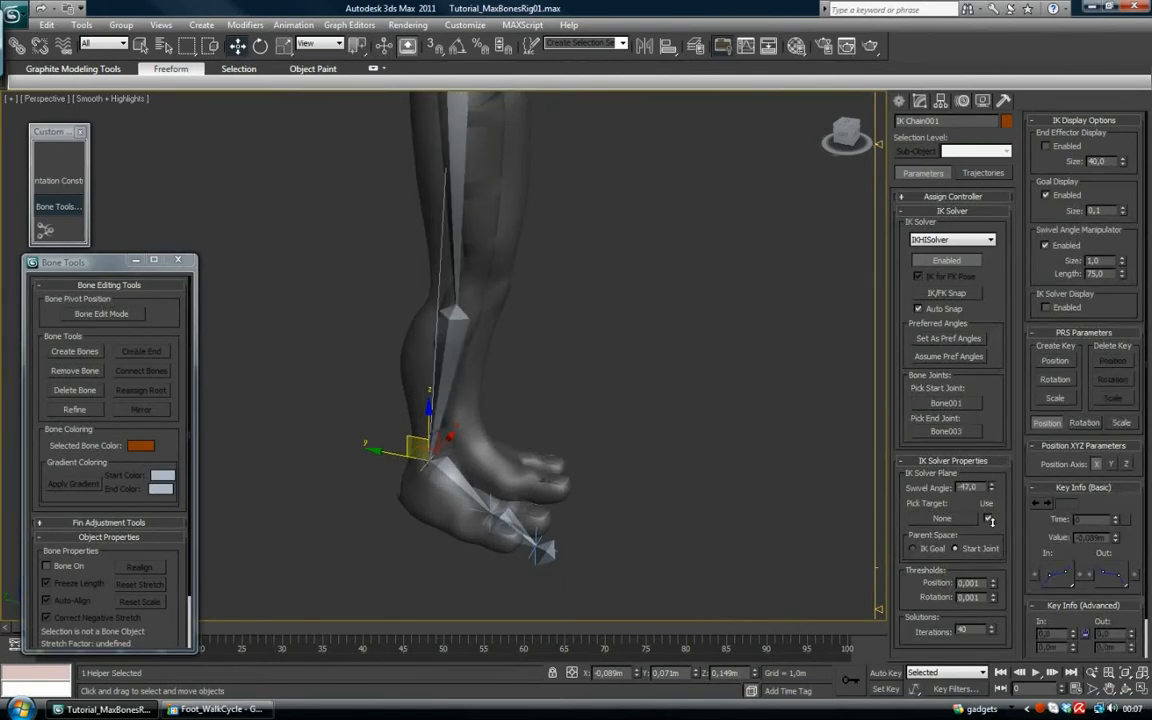
pyautogui.hotkey('ctrl', 'z')
# Create a Point helper with Cross and Box display on the ground in front of the foot.
pyautogui.keyDown('alt'); pyautogui.moveTo(689, 391); pyautogui.dragTo(608, 387, button='middle'); pyautogui.keyUp('alt')
pyautogui.keyDown('alt'); pyautogui.moveTo(427, 381); pyautogui.dragTo(490, 305, button='middle'); pyautogui.keyUp('alt')
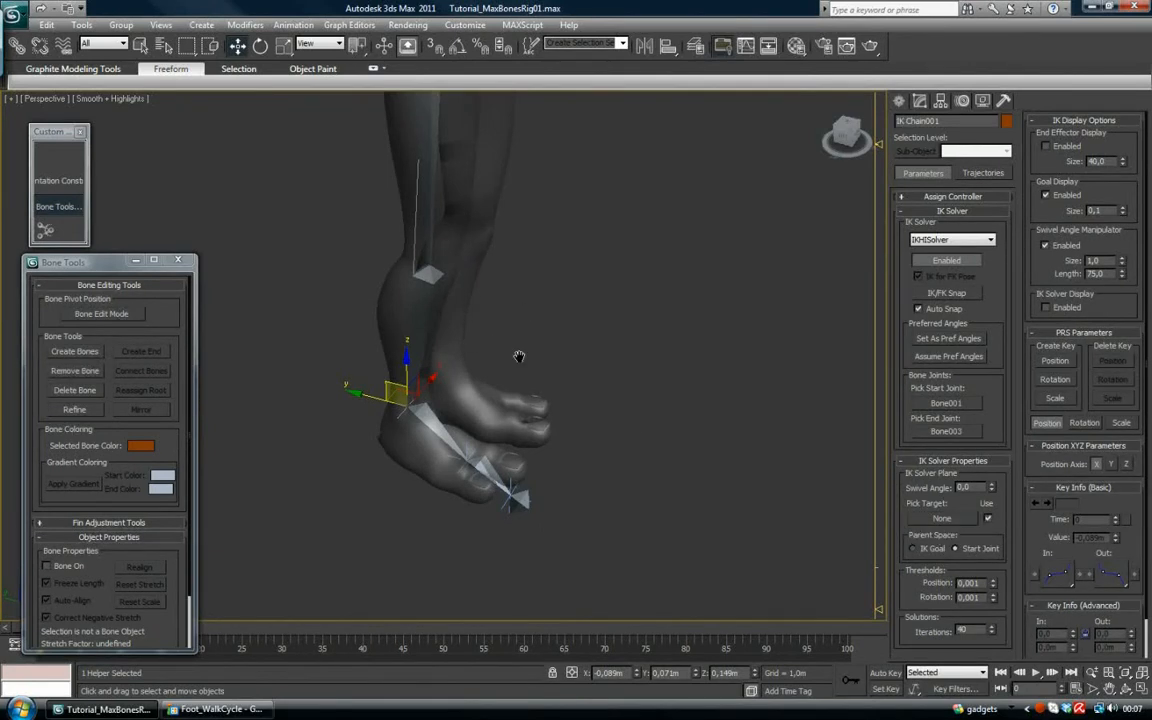
pyautogui.keyDown('alt'); pyautogui.moveTo(519, 356); pyautogui.dragTo(442, 378, button='middle'); pyautogui.keyUp('alt')
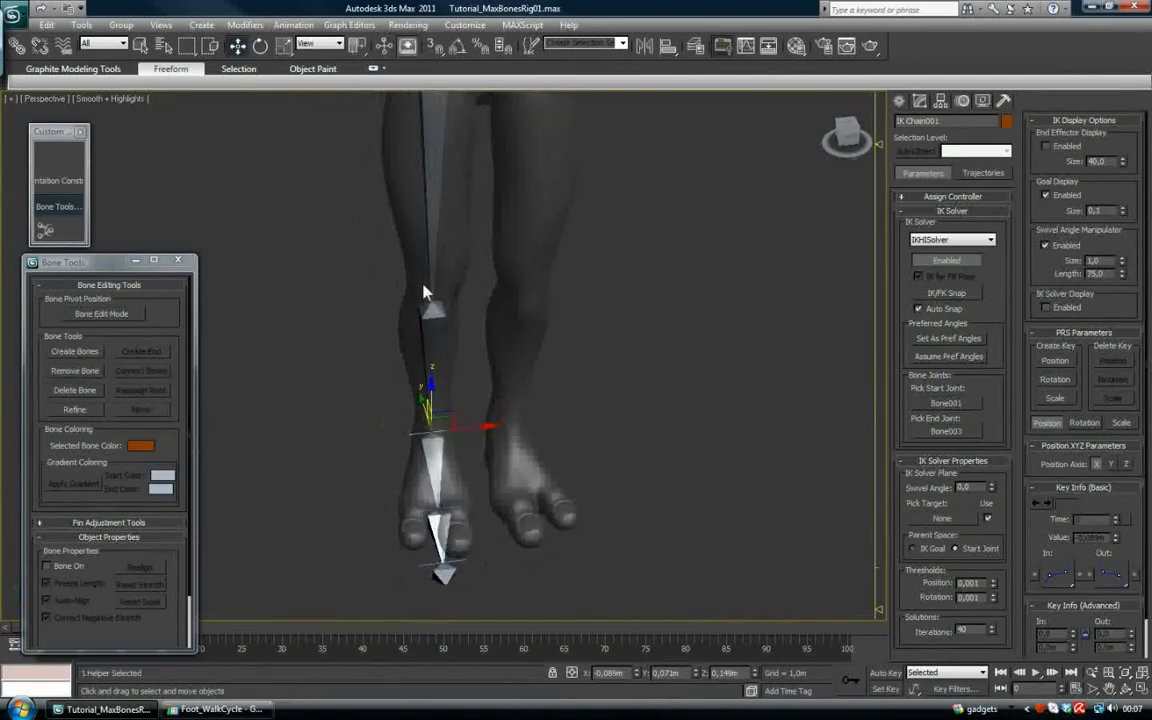
pyautogui.keyDown('alt'); pyautogui.moveTo(424, 291); pyautogui.dragTo(505, 404, button='middle'); pyautogui.keyUp('alt')
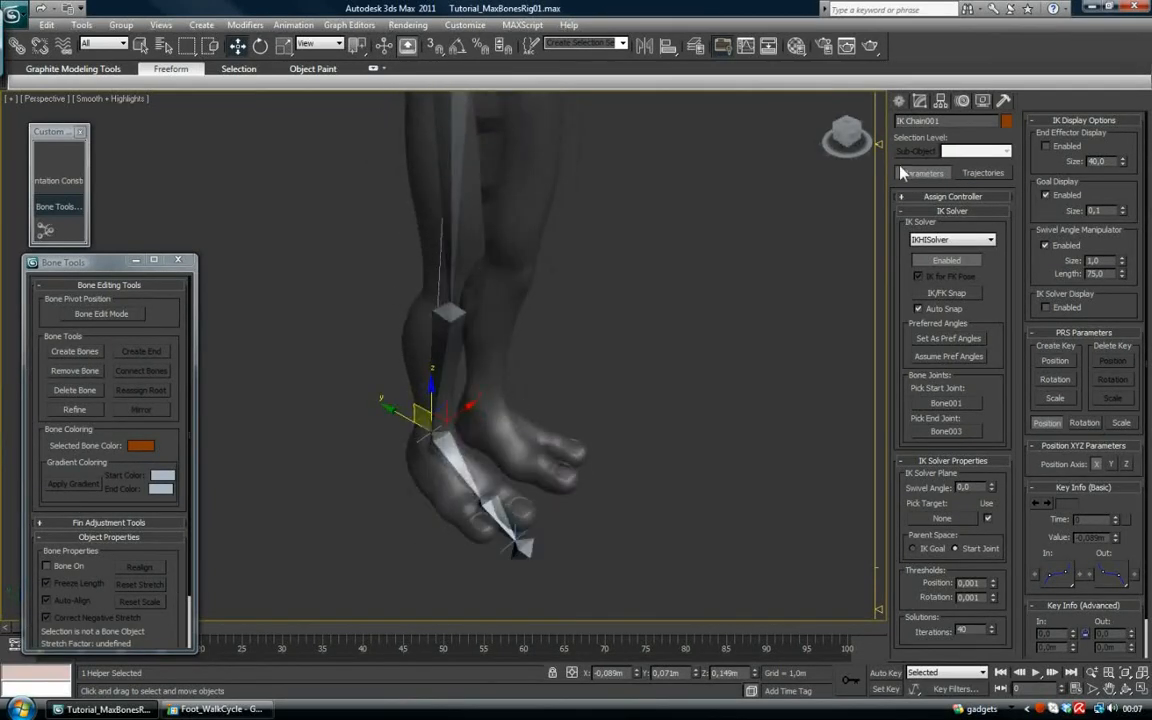
pyautogui.click(900, 102)
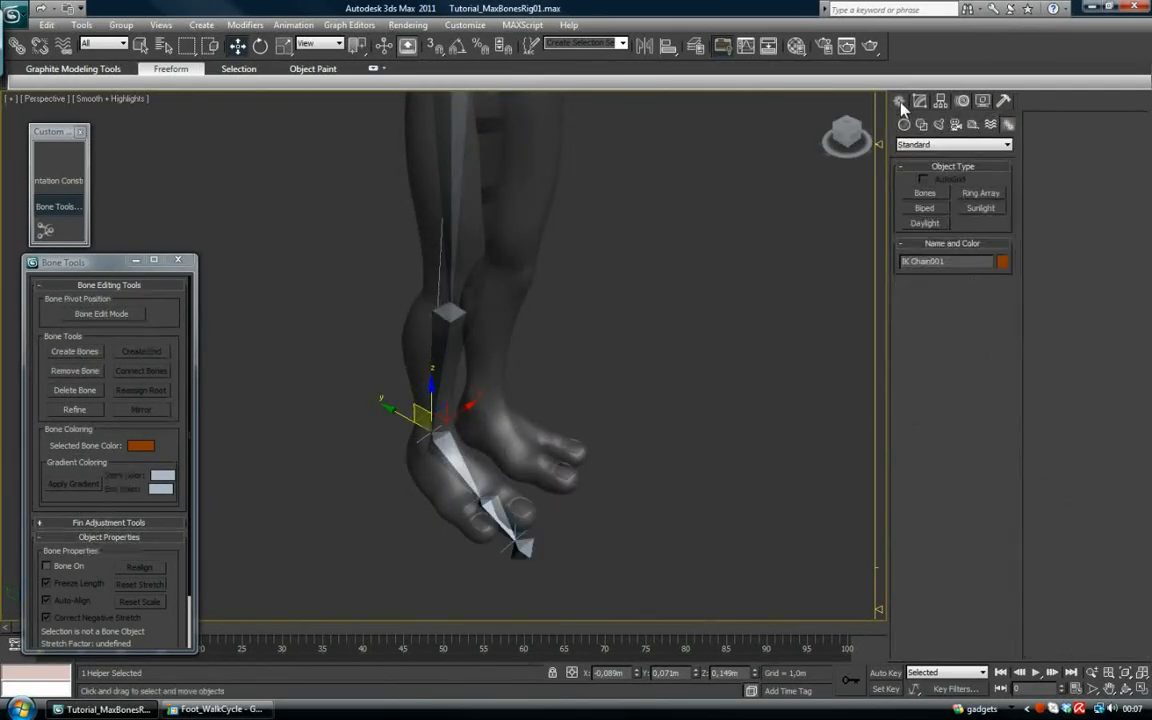
pyautogui.click(974, 127)
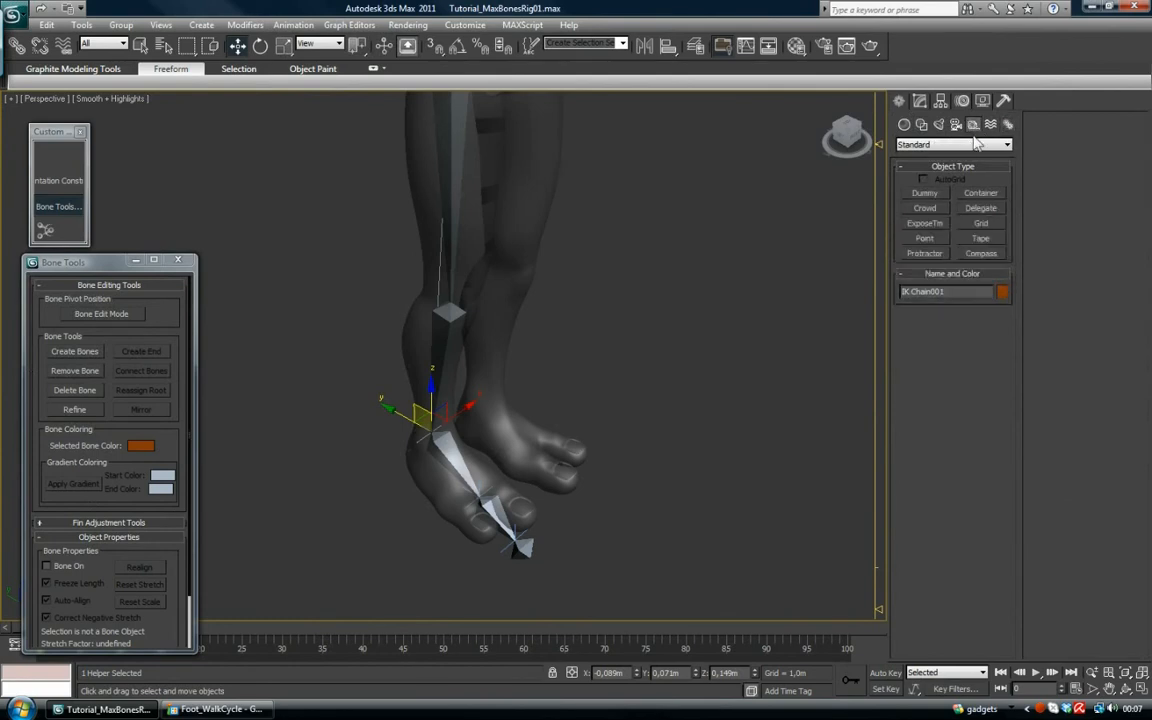
pyautogui.click(926, 239)
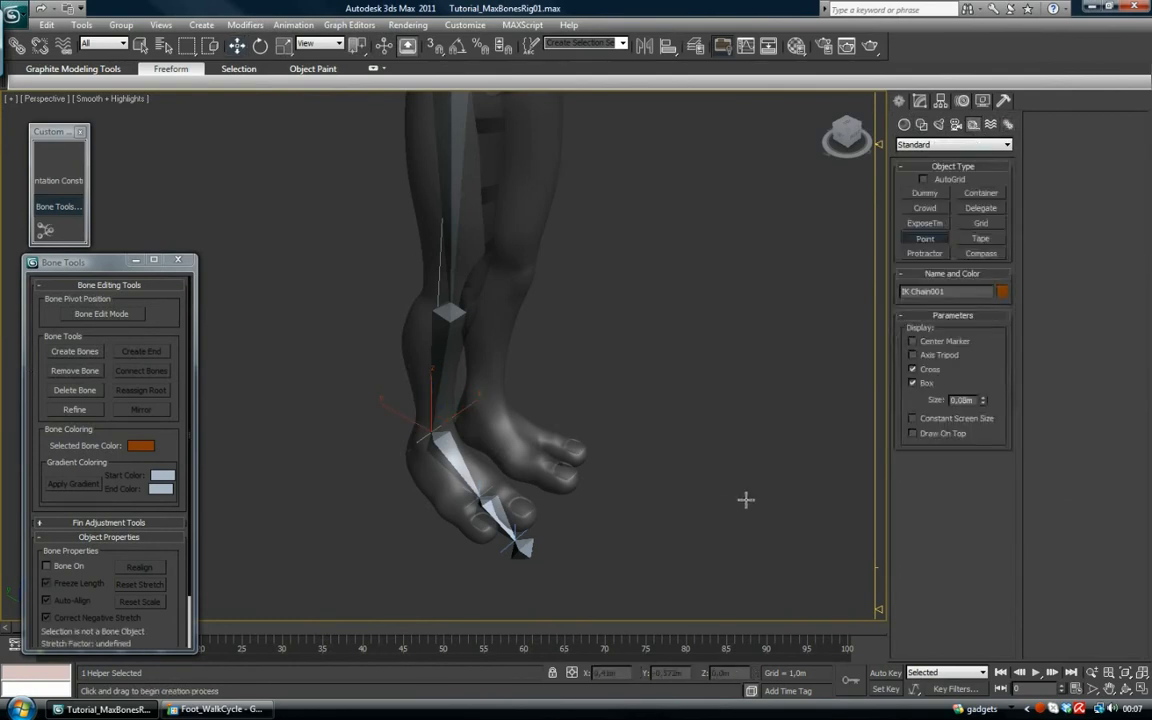
pyautogui.click(633, 543)
pyautogui.rightClick(633, 543)
# Align the point helper to the shin bone's pivot on X, Y and Z, and move it about 0.33 m forward along Y.
pyautogui.click(669, 45)
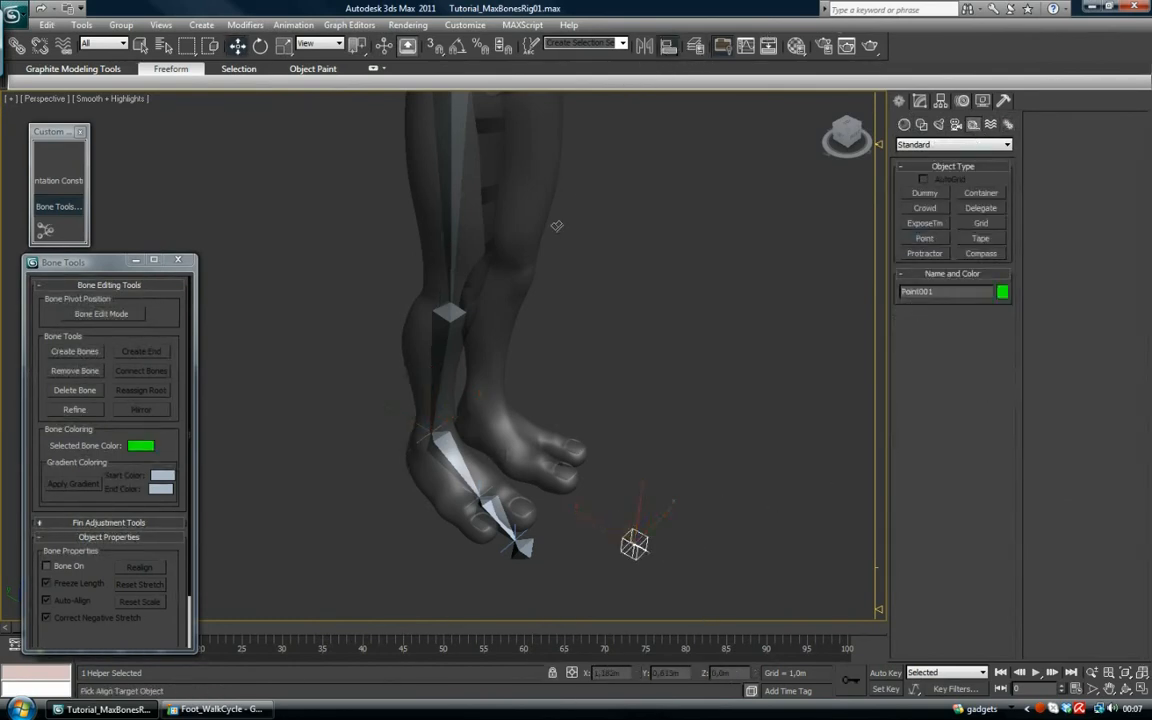
pyautogui.click(455, 325)
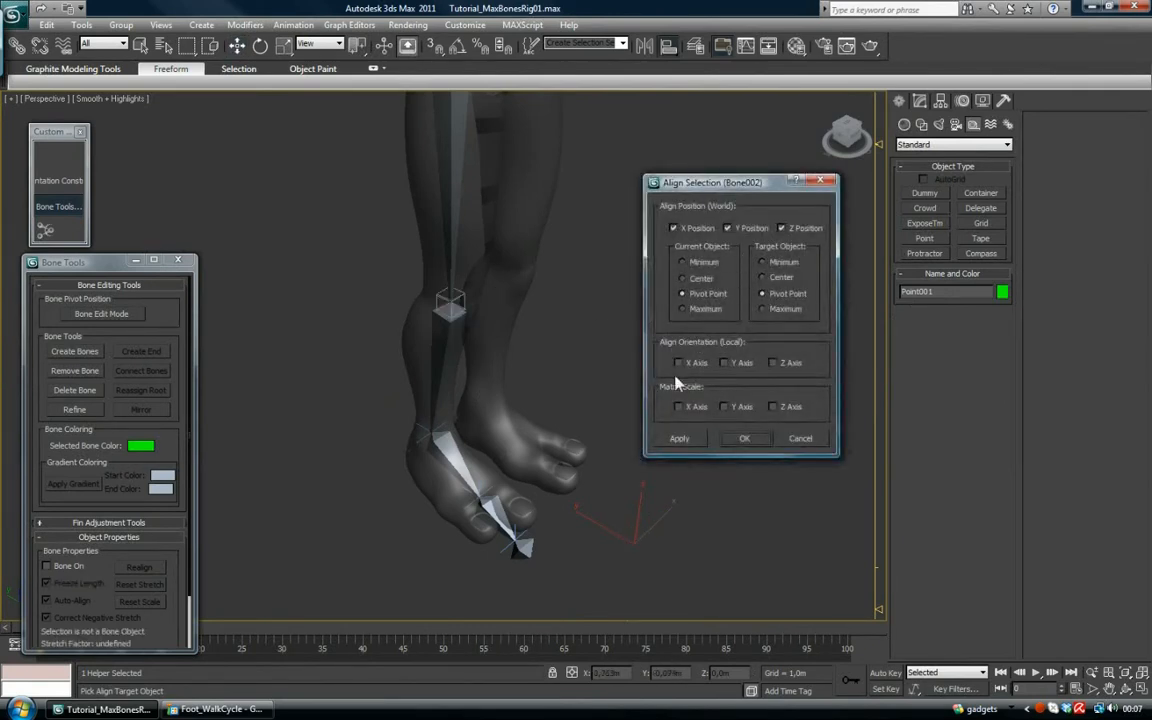
pyautogui.click(746, 440)
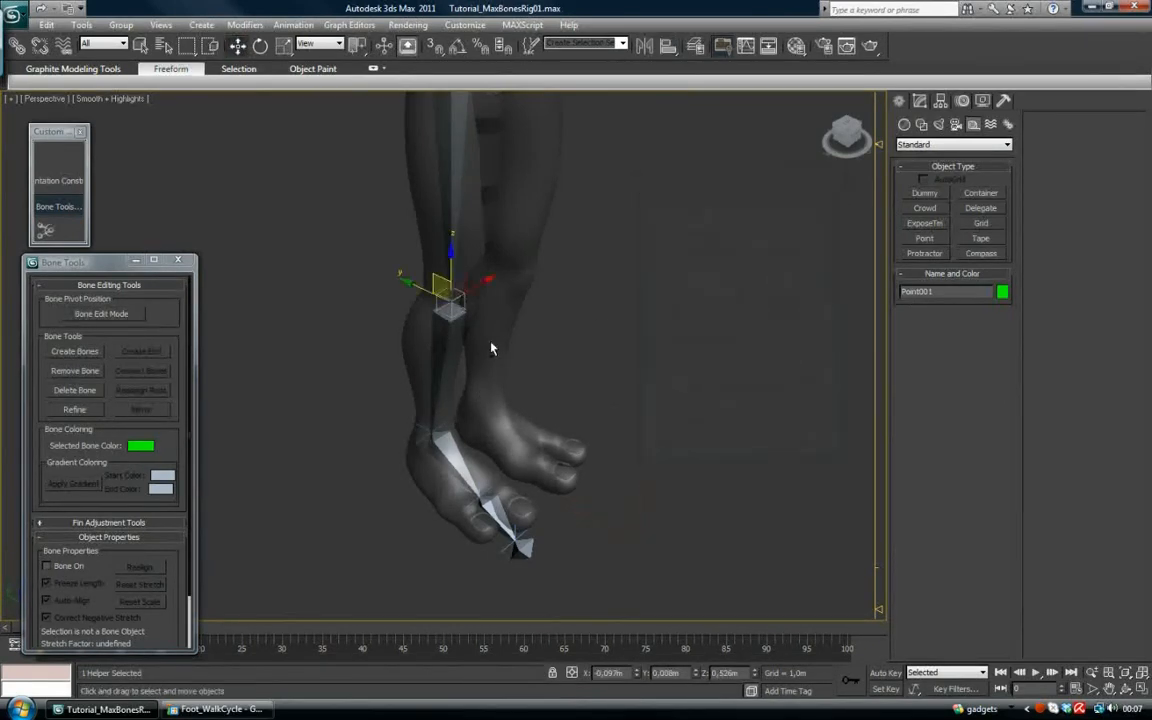
pyautogui.keyDown('alt'); pyautogui.moveTo(491, 350); pyautogui.dragTo(458, 352, button='middle'); pyautogui.keyUp('alt')
pyautogui.moveTo(615, 319)
pyautogui.mouseDown()
pyautogui.moveTo(649, 321)
pyautogui.moveTo(602, 318)
pyautogui.mouseUp()
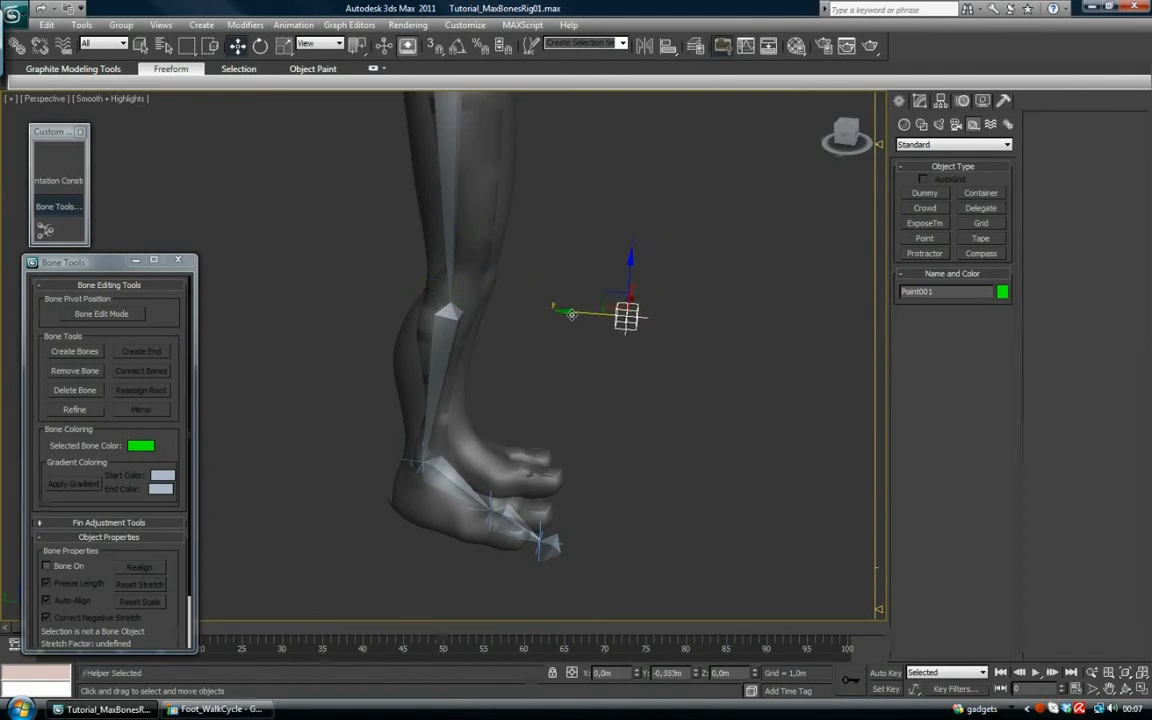
# Assign the point helper in front of the knee as the IK Solver Plane target of the ankle IK chain.
pyautogui.click(408, 460)
pyautogui.click(961, 102)
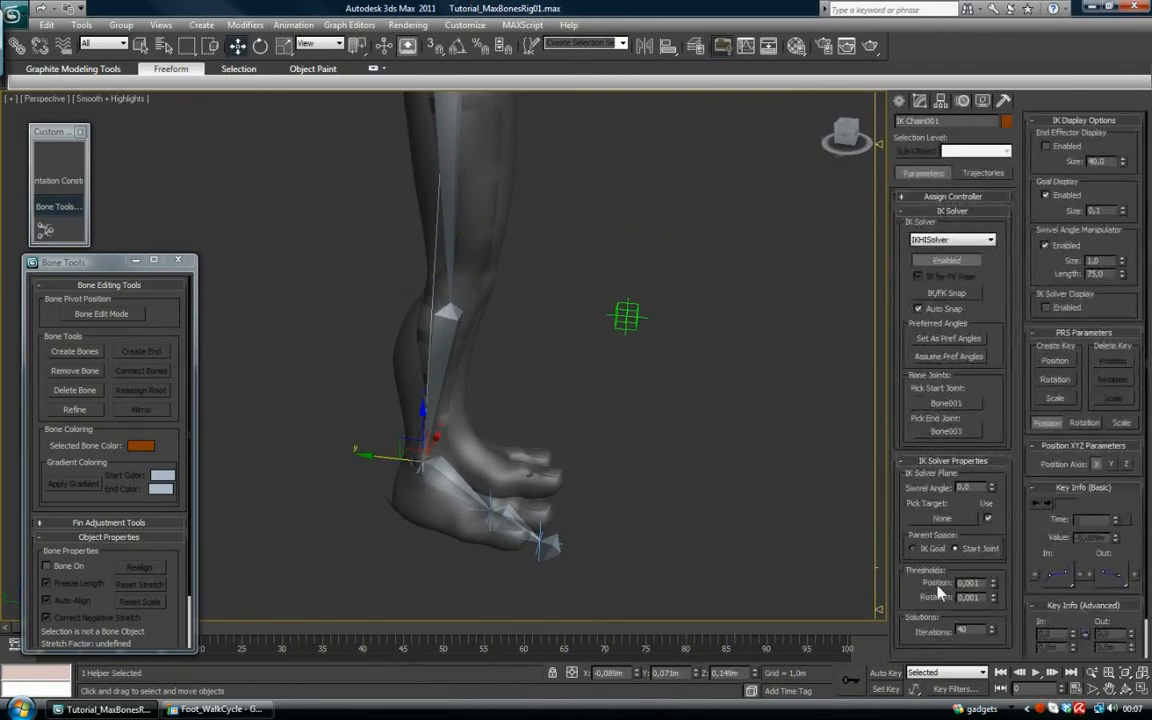
pyautogui.click(942, 518)
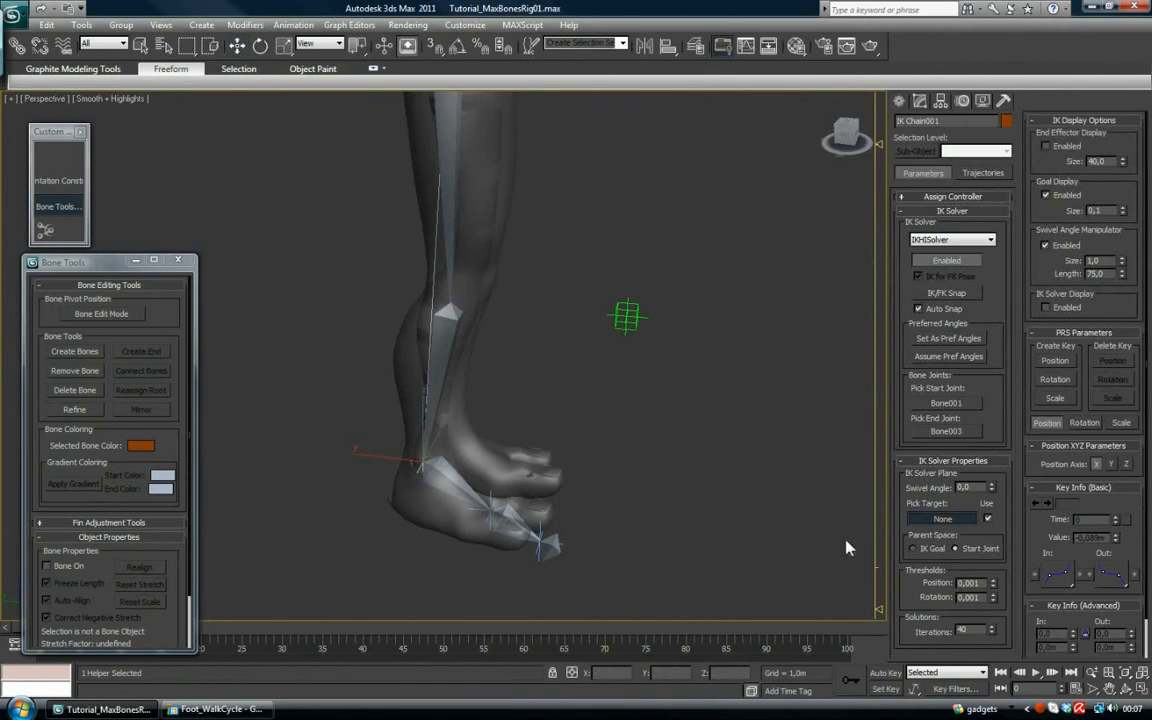
pyautogui.click(627, 306)
pyautogui.keyDown('alt'); pyautogui.moveTo(707, 325); pyautogui.dragTo(555, 413, button='middle'); pyautogui.keyUp('alt')
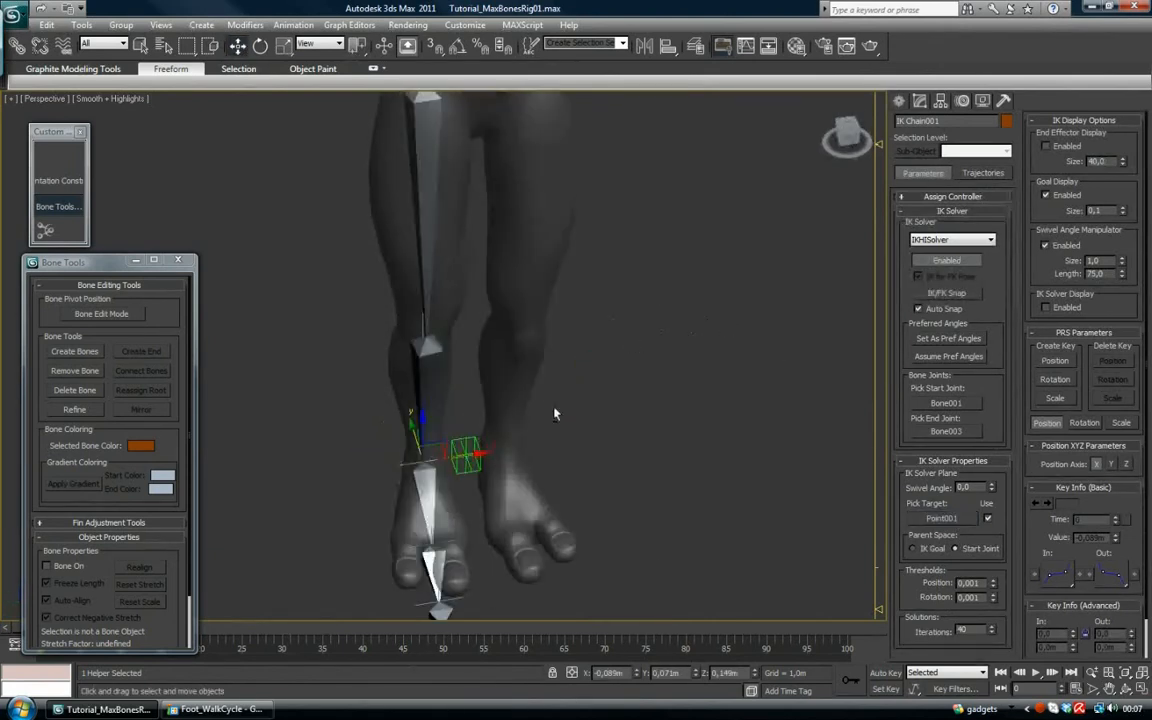
# Move the knee's point helper sideways along X to swing the knee, leaving it at about -0.161 m.
pyautogui.click(470, 447)
pyautogui.moveTo(470, 447); pyautogui.dragTo(506, 375, button='middle')
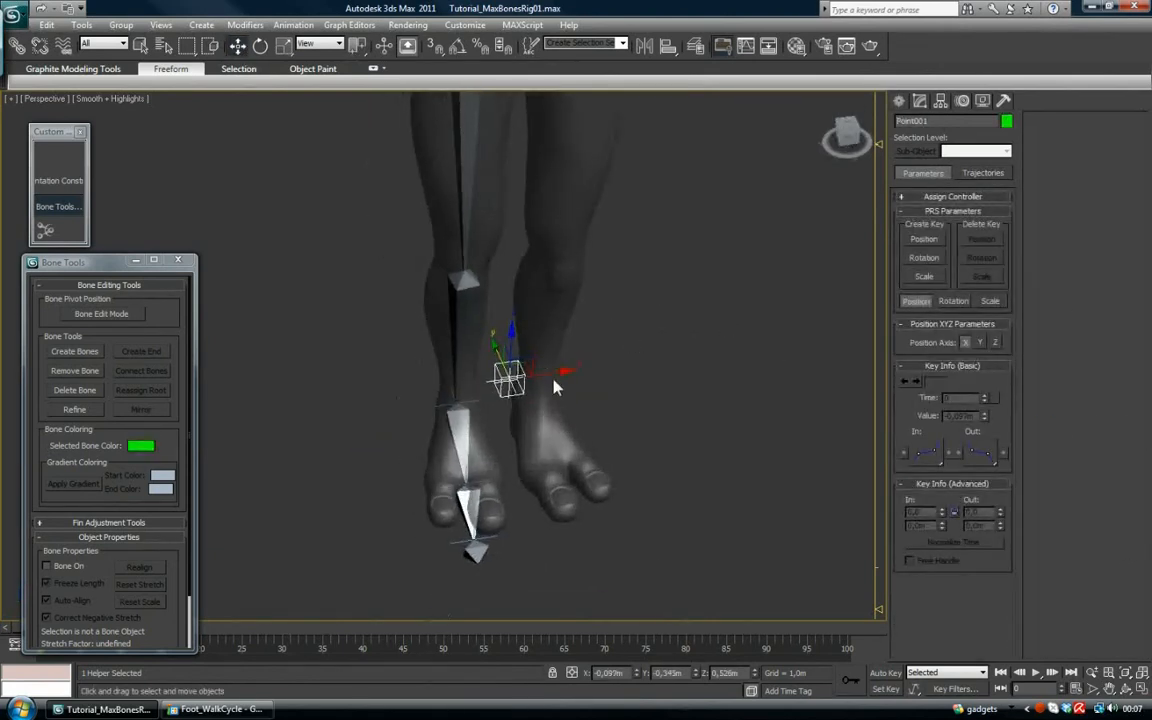
pyautogui.moveTo(506, 375); pyautogui.dragTo(267, 410)
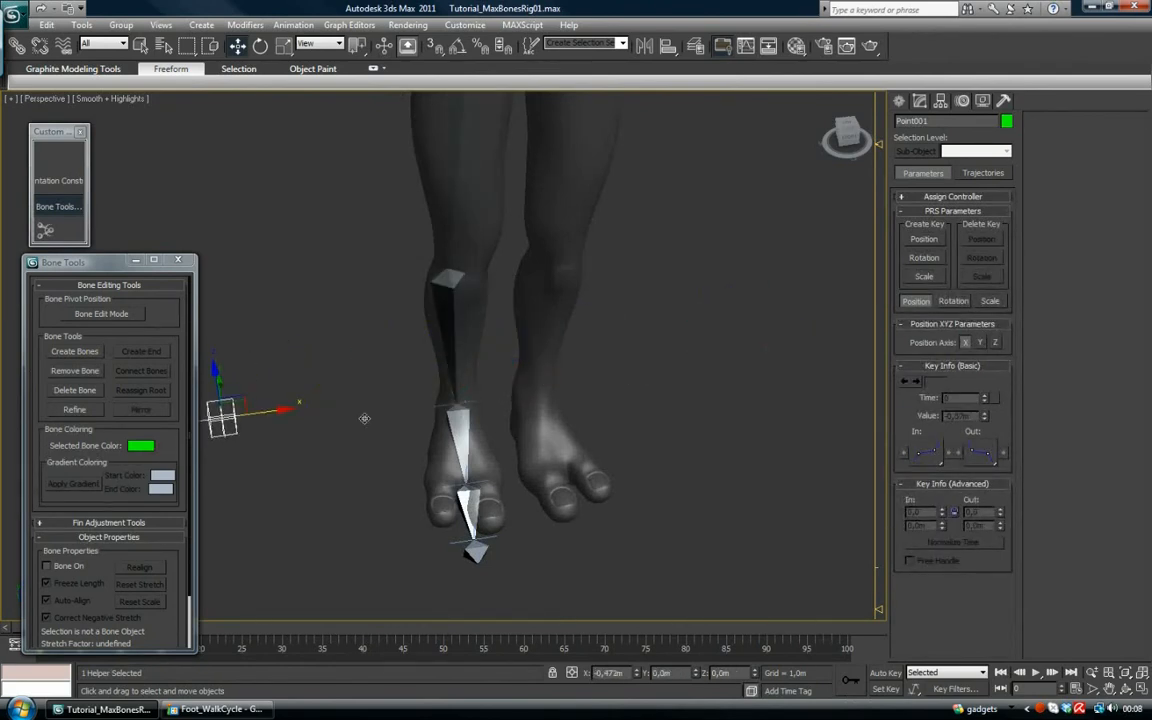
pyautogui.keyDown('alt'); pyautogui.moveTo(542, 440); pyautogui.dragTo(532, 385, button='middle'); pyautogui.keyUp('alt')
pyautogui.moveTo(331, 422); pyautogui.dragTo(524, 440)
# Draw a rectangle spline on the ground around the rigged foot, about 0.59 m long and 0.21 m wide.
pyautogui.keyDown('alt'); pyautogui.moveTo(501, 425); pyautogui.dragTo(565, 406, button='middle'); pyautogui.keyUp('alt')
pyautogui.moveTo(480, 411); pyautogui.dragTo(519, 354, button='middle')
pyautogui.scroll(3, 551, 370)
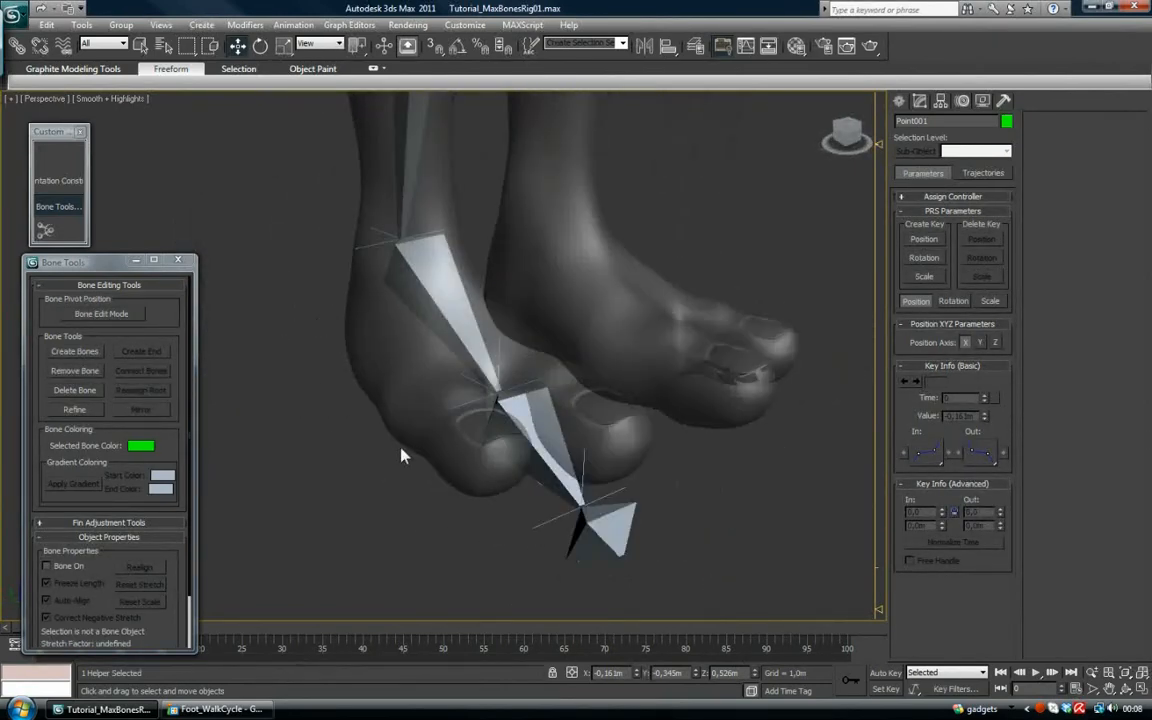
pyautogui.keyDown('alt'); pyautogui.moveTo(511, 248); pyautogui.dragTo(555, 405, button='middle'); pyautogui.keyUp('alt')
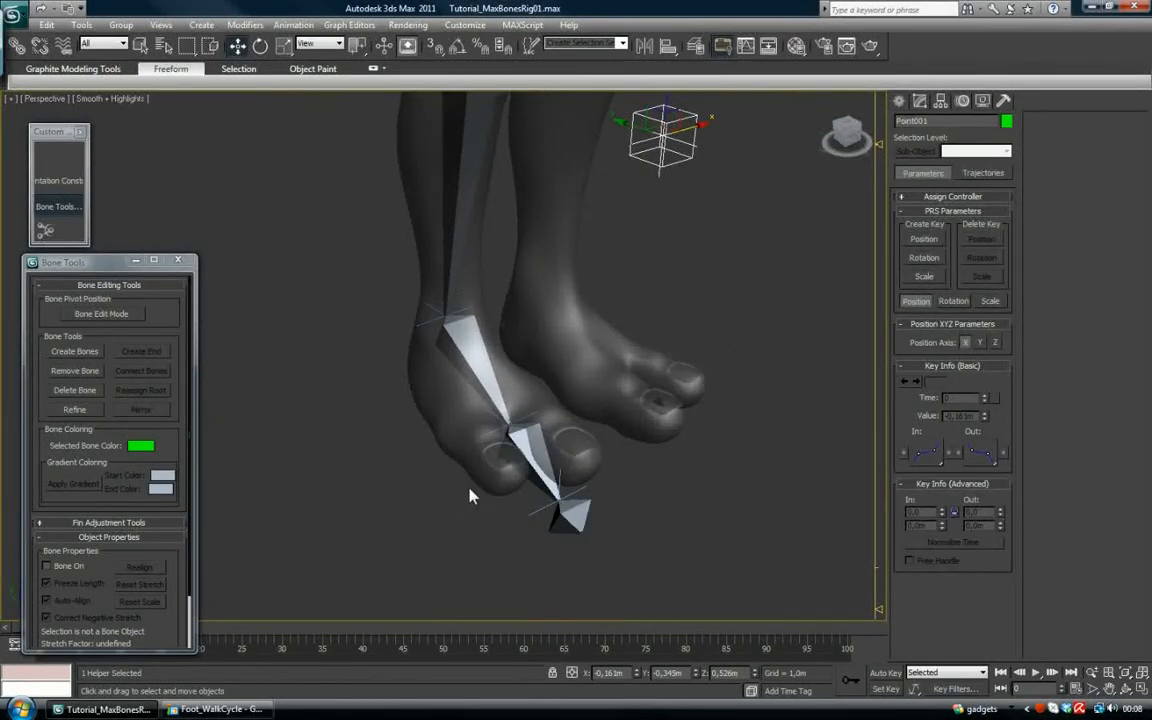
pyautogui.click(899, 103)
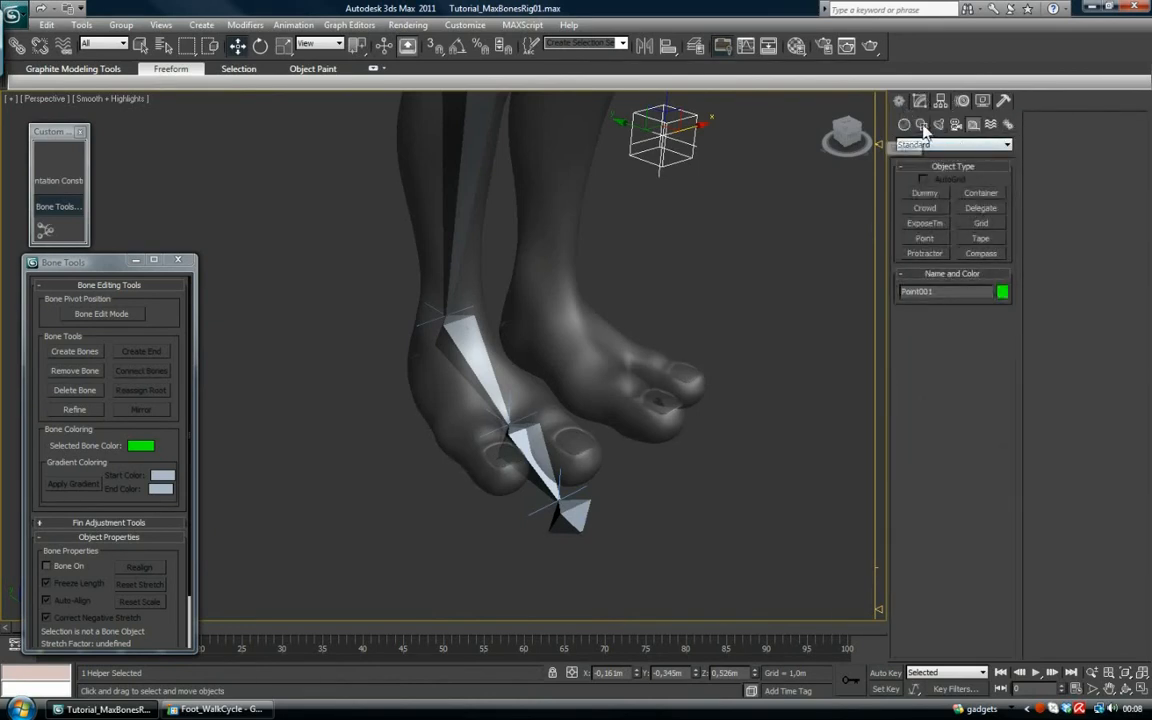
pyautogui.click(922, 125)
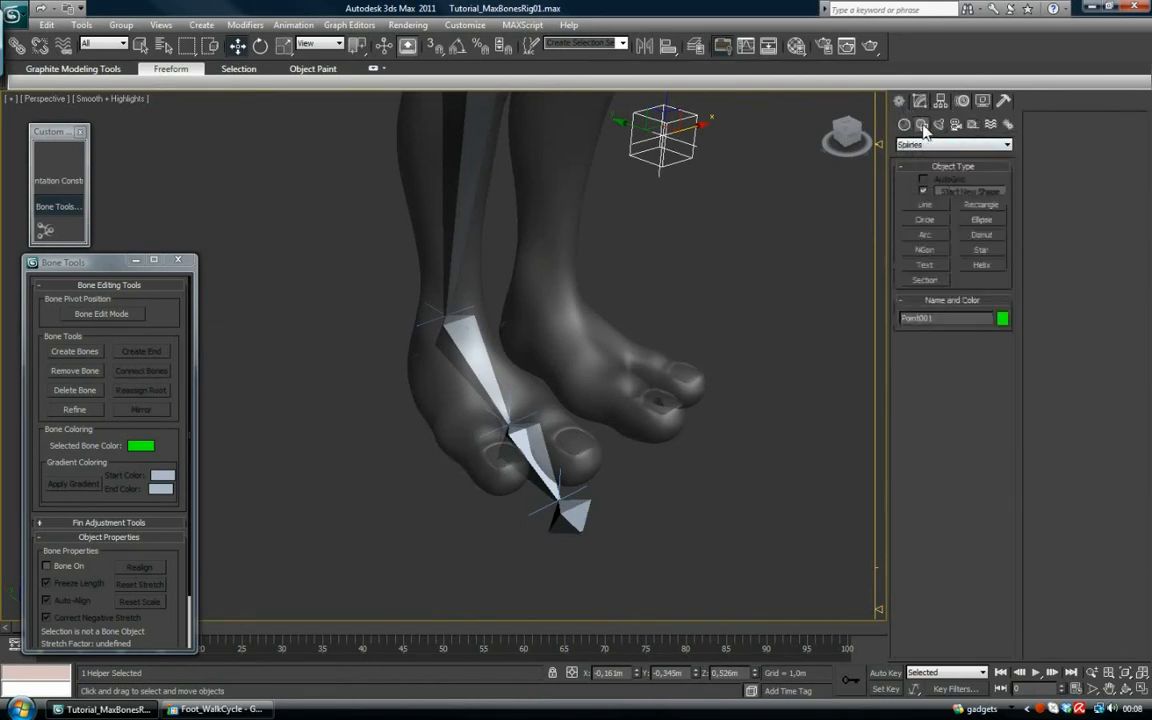
pyautogui.click(983, 206)
pyautogui.keyDown('alt'); pyautogui.moveTo(445, 380); pyautogui.dragTo(401, 236, button='middle'); pyautogui.keyUp('alt')
pyautogui.click(401, 230)
pyautogui.moveTo(398, 221); pyautogui.dragTo(705, 428)
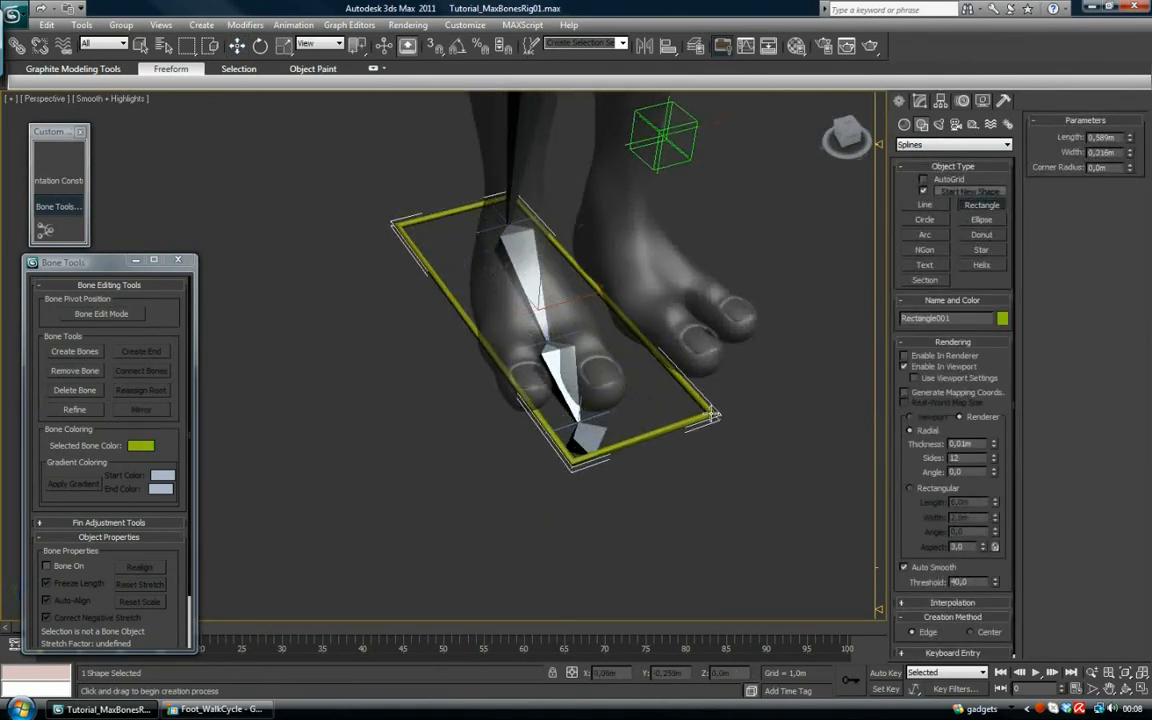
pyautogui.rightClick(707, 288)
pyautogui.keyDown('alt'); pyautogui.moveTo(707, 288); pyautogui.dragTo(720, 255, button='middle'); pyautogui.keyUp('alt')
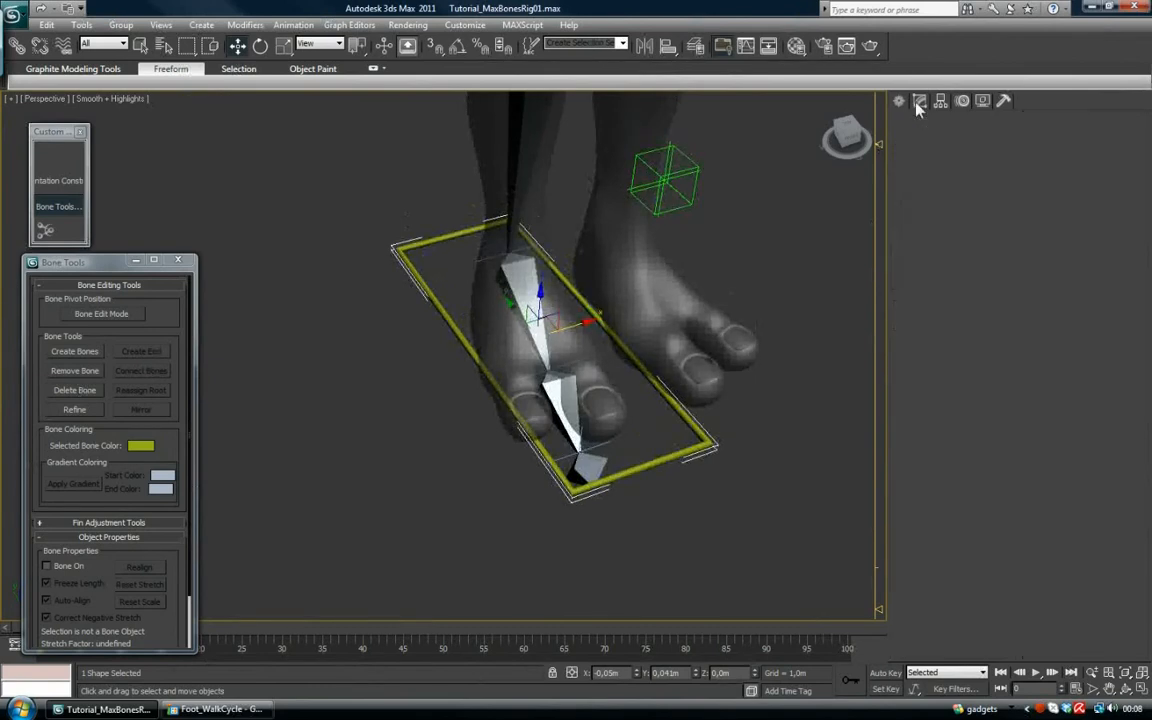
# Rename the rectangle around the foot to RFoot_Floor and convert it to an Editable Spline.
pyautogui.click(920, 101)
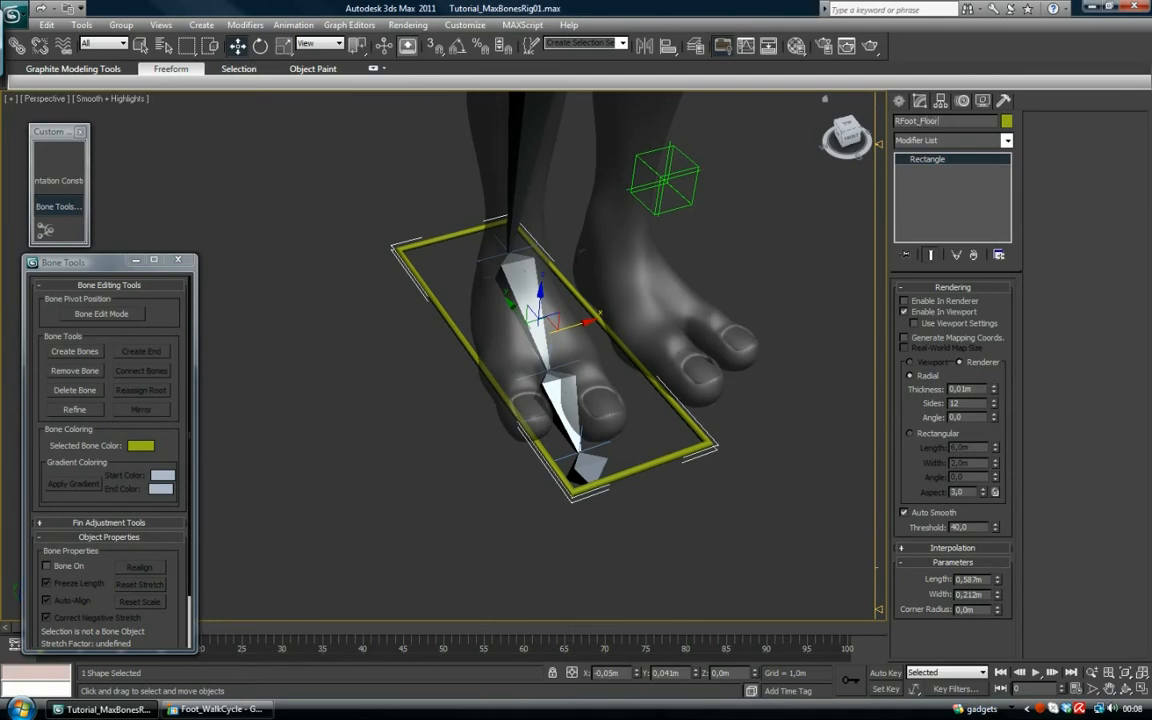
pyautogui.rightClick(931, 163)
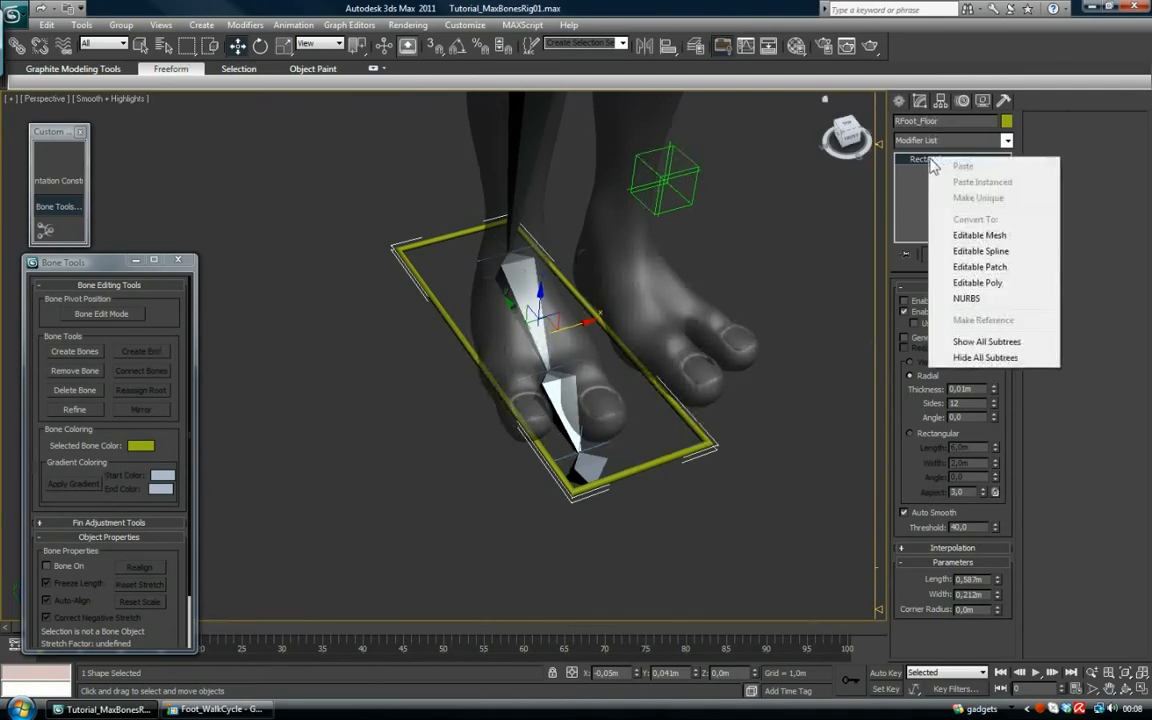
pyautogui.click(981, 252)
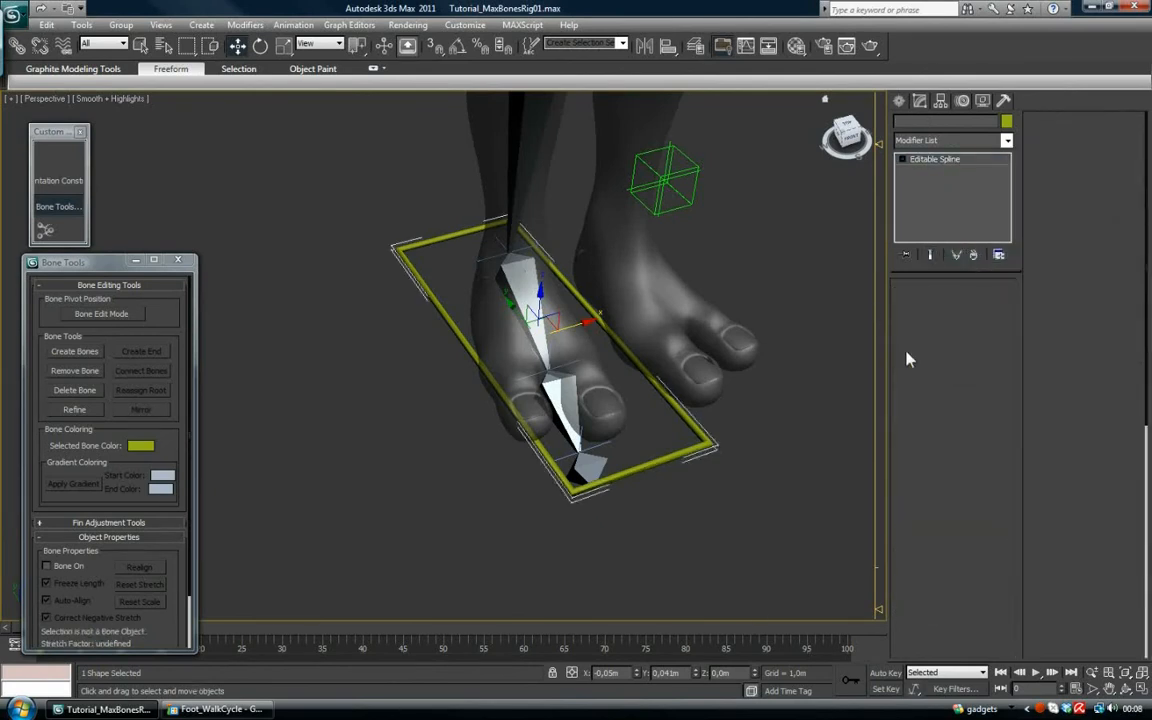
# Set all four vertices of the RFoot_Floor spline to Smooth.
pyautogui.click(1070, 144)
pyautogui.keyDown('alt'); pyautogui.moveTo(499, 292); pyautogui.dragTo(468, 303, button='middle'); pyautogui.keyUp('alt')
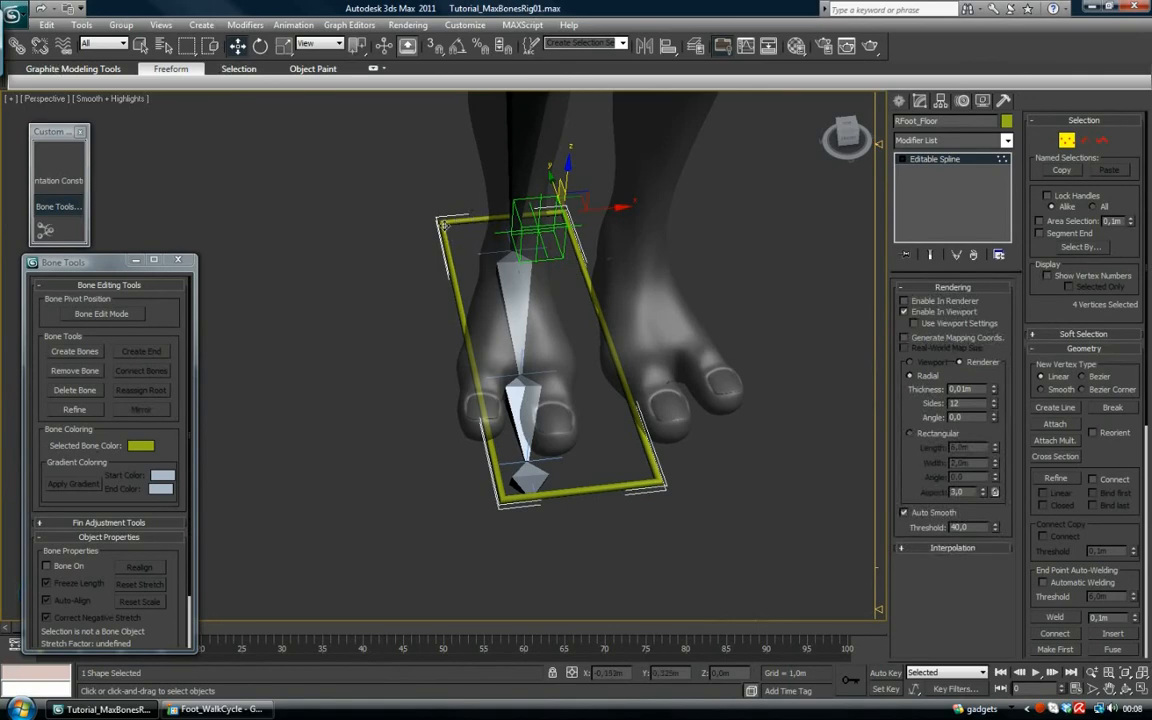
pyautogui.rightClick(446, 231)
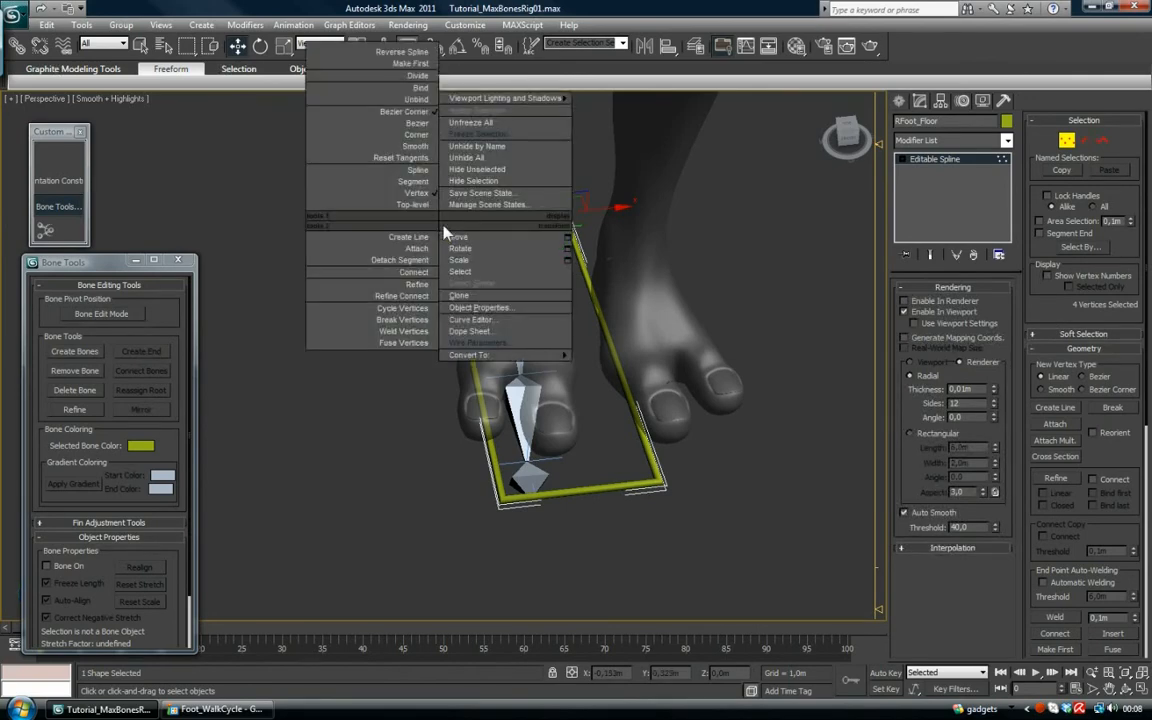
pyautogui.click(418, 147)
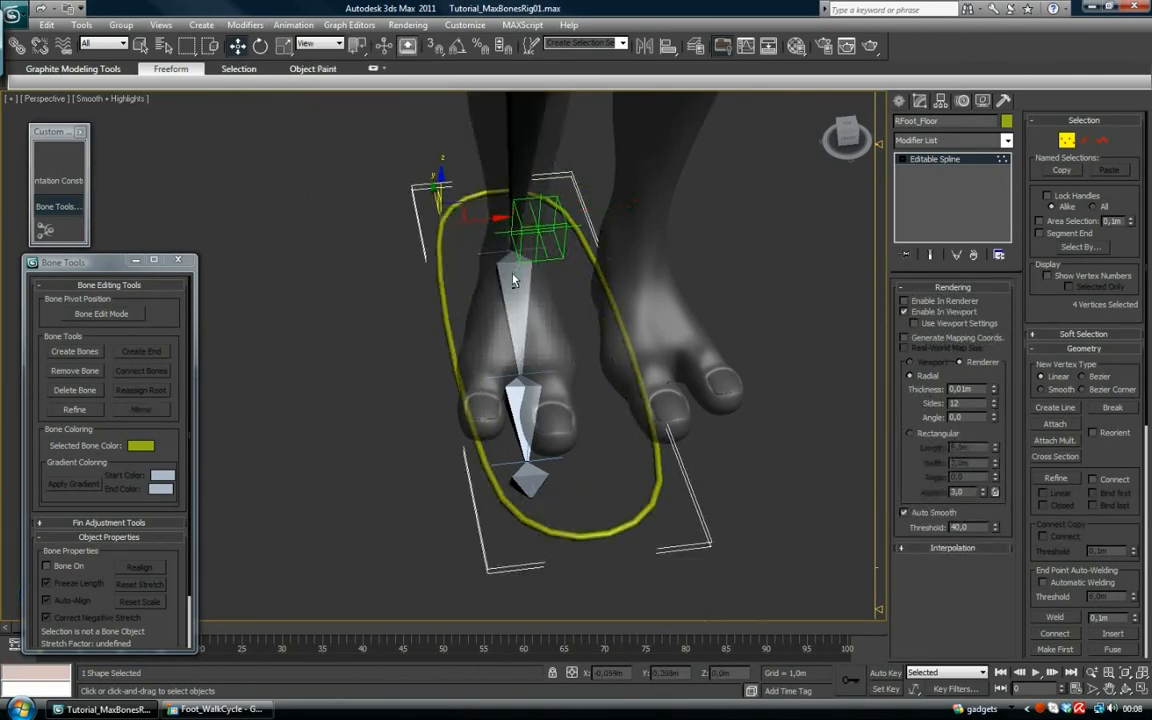
pyautogui.moveTo(514, 281)
pyautogui.keyDown('alt'); pyautogui.mouseDown(button='middle')
pyautogui.moveTo(509, 296)
pyautogui.moveTo(512, 287)
pyautogui.mouseUp(button='middle'); pyautogui.keyUp('alt')
# Move the two heel vertices of RFoot_Floor to fit the outline around the back of the foot.
pyautogui.moveTo(465, 206); pyautogui.dragTo(466, 207)
pyautogui.moveTo(492, 230); pyautogui.dragTo(508, 288, button='middle')
pyautogui.moveTo(462, 216); pyautogui.dragTo(495, 309)
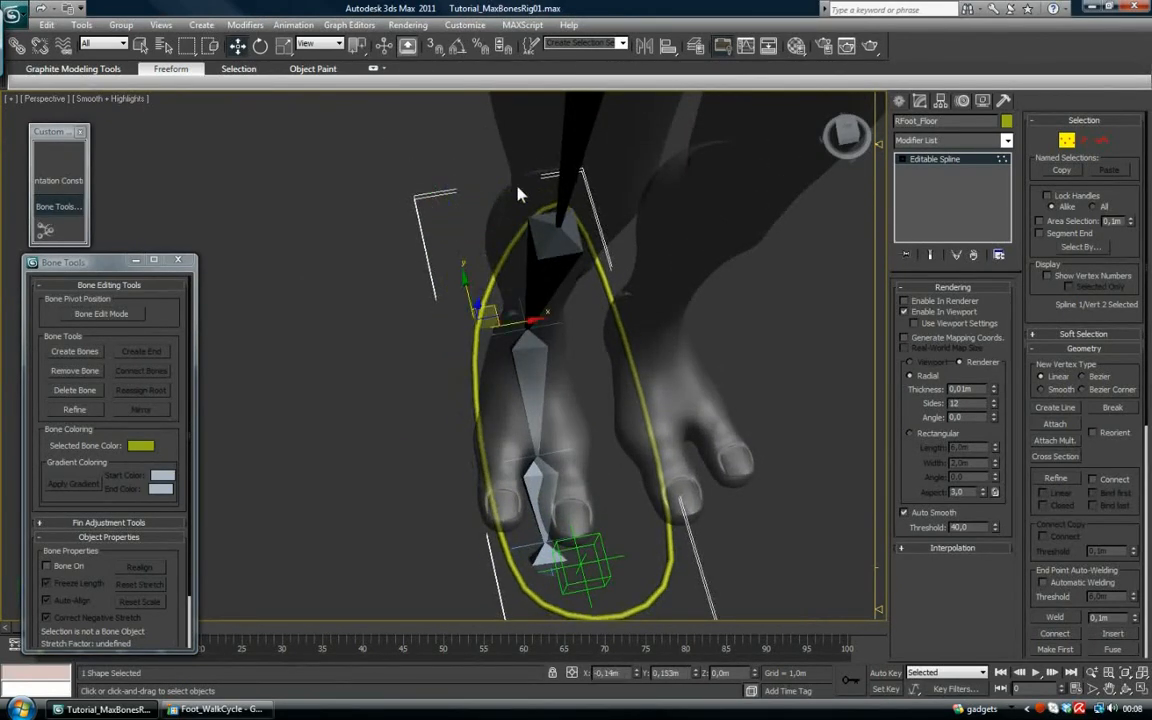
pyautogui.click(568, 208)
pyautogui.keyDown('alt'); pyautogui.moveTo(568, 220); pyautogui.dragTo(655, 248, button='middle'); pyautogui.keyUp('alt')
pyautogui.moveTo(743, 275); pyautogui.dragTo(563, 449)
# Pull the two front vertices of RFoot_Floor in so the outline closely follows the toes.
pyautogui.moveTo(578, 362); pyautogui.dragTo(478, 425, button='middle')
pyautogui.moveTo(455, 442); pyautogui.dragTo(566, 526)
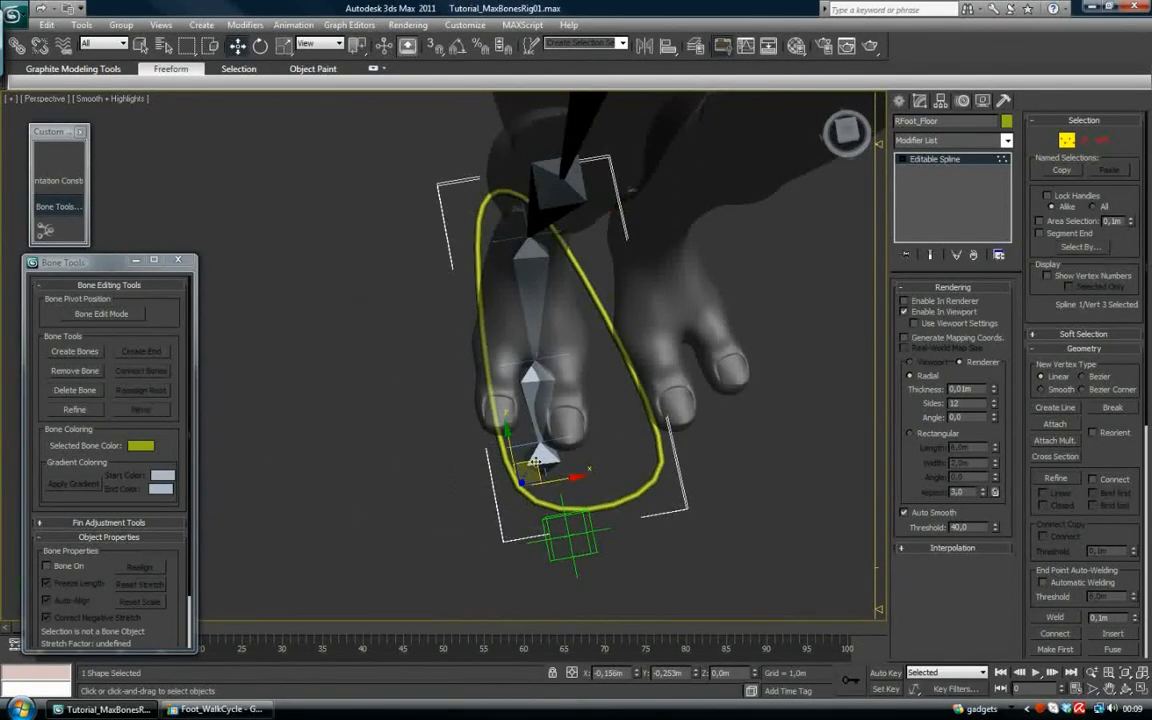
pyautogui.moveTo(532, 471); pyautogui.dragTo(484, 417)
pyautogui.moveTo(603, 421); pyautogui.dragTo(711, 517)
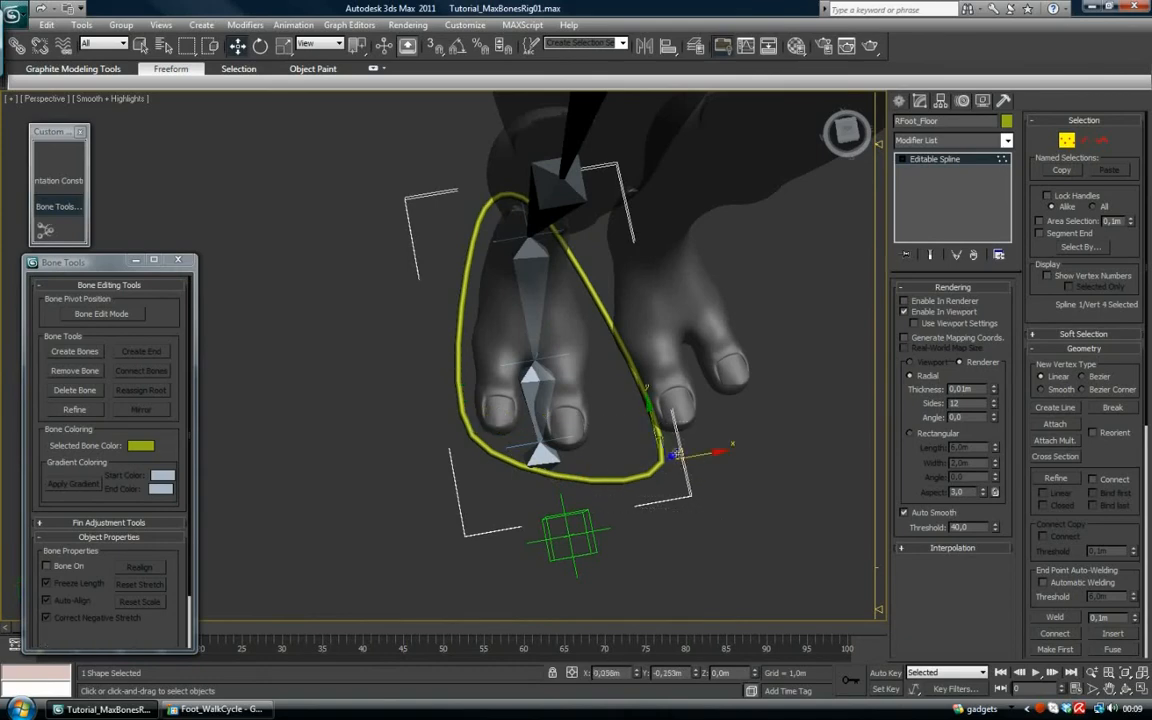
pyautogui.moveTo(677, 446); pyautogui.dragTo(615, 427)
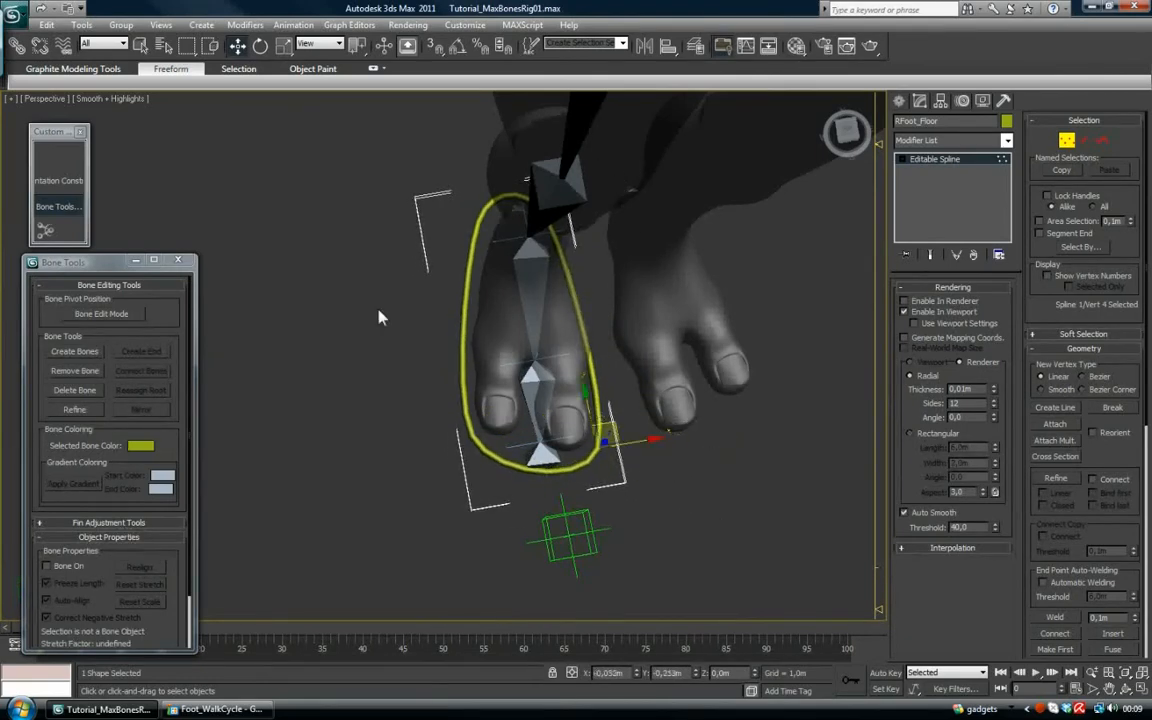
# Refine the heel vertices of RFoot_Floor from behind the foot and leave vertex editing.
pyautogui.keyDown('alt'); pyautogui.moveTo(381, 319); pyautogui.dragTo(558, 374, button='middle'); pyautogui.keyUp('alt')
pyautogui.moveTo(517, 489); pyautogui.dragTo(525, 498)
pyautogui.keyDown('alt'); pyautogui.moveTo(540, 512); pyautogui.dragTo(443, 463, button='middle'); pyautogui.keyUp('alt')
pyautogui.moveTo(437, 457); pyautogui.dragTo(436, 450)
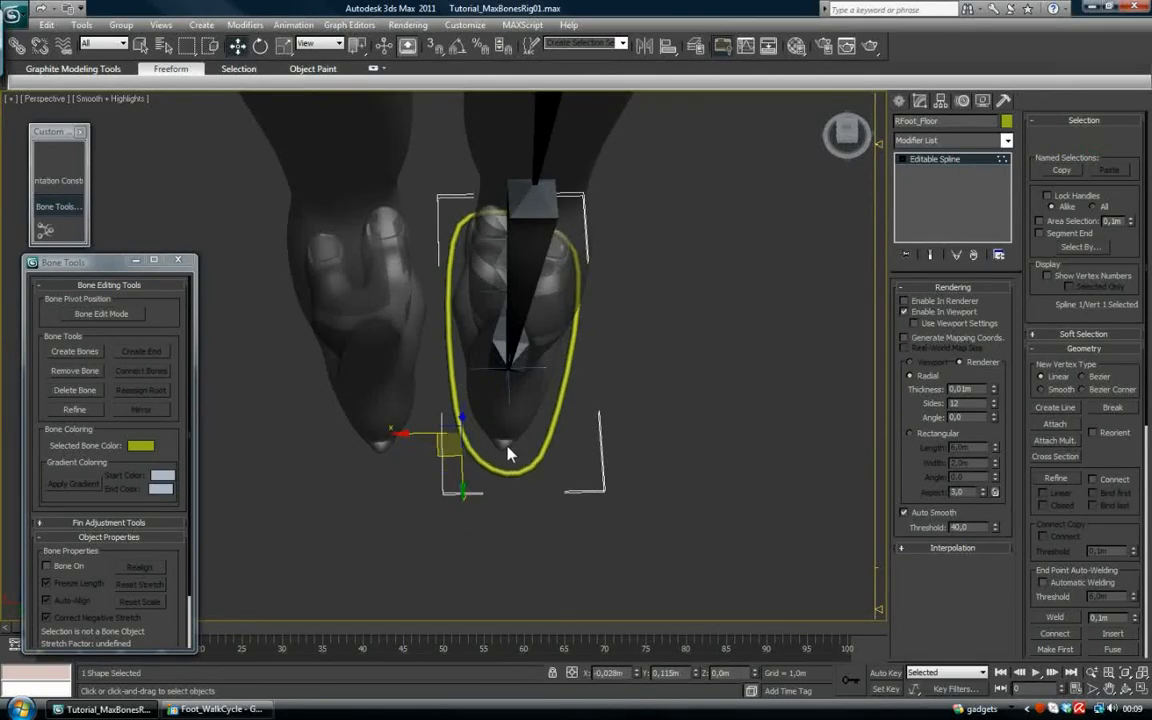
pyautogui.moveTo(507, 446); pyautogui.dragTo(628, 443)
pyautogui.keyDown('alt'); pyautogui.moveTo(628, 443); pyautogui.dragTo(459, 310, button='middle'); pyautogui.keyUp('alt')
pyautogui.moveTo(568, 267); pyautogui.dragTo(588, 301, button='middle')
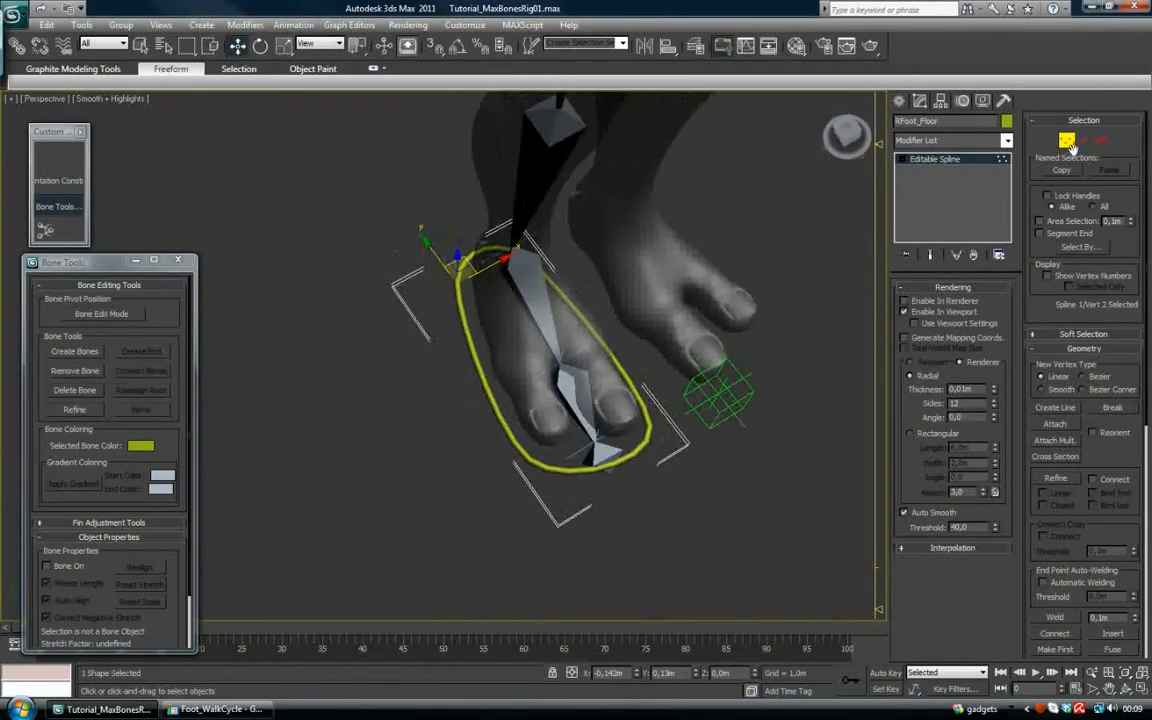
pyautogui.click(1067, 141)
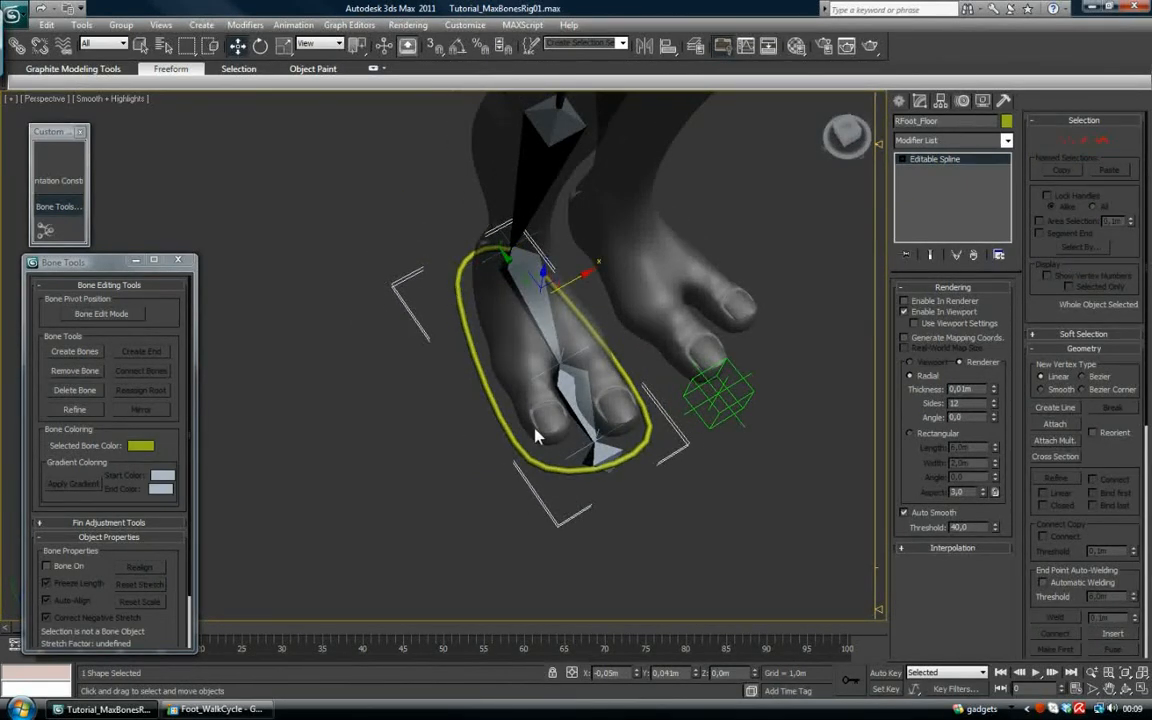
# Restrict editing of RFoot_Floor to its pivot only and center the pivot to the object.
pyautogui.keyDown('alt'); pyautogui.moveTo(562, 371); pyautogui.dragTo(617, 272, button='middle'); pyautogui.keyUp('alt')
pyautogui.click(962, 101)
pyautogui.keyDown('alt'); pyautogui.moveTo(845, 89); pyautogui.dragTo(544, 484, button='middle'); pyautogui.keyUp('alt')
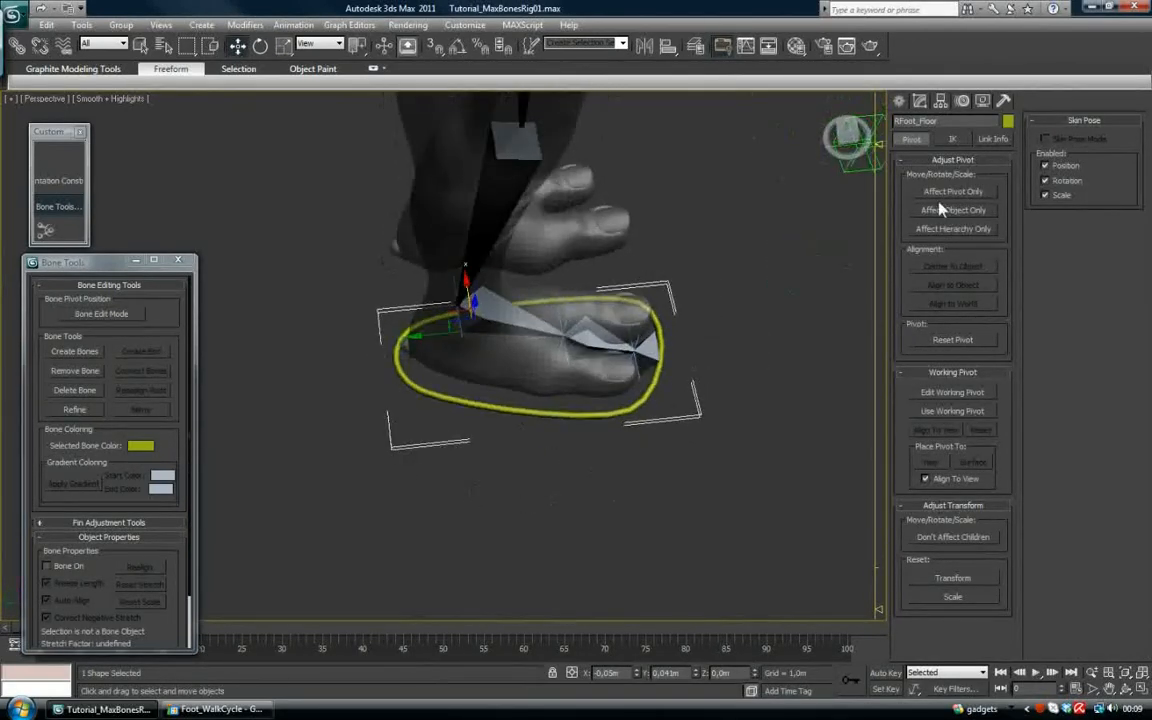
pyautogui.keyDown('alt'); pyautogui.moveTo(454, 398); pyautogui.dragTo(610, 440, button='middle'); pyautogui.keyUp('alt')
pyautogui.click(955, 193)
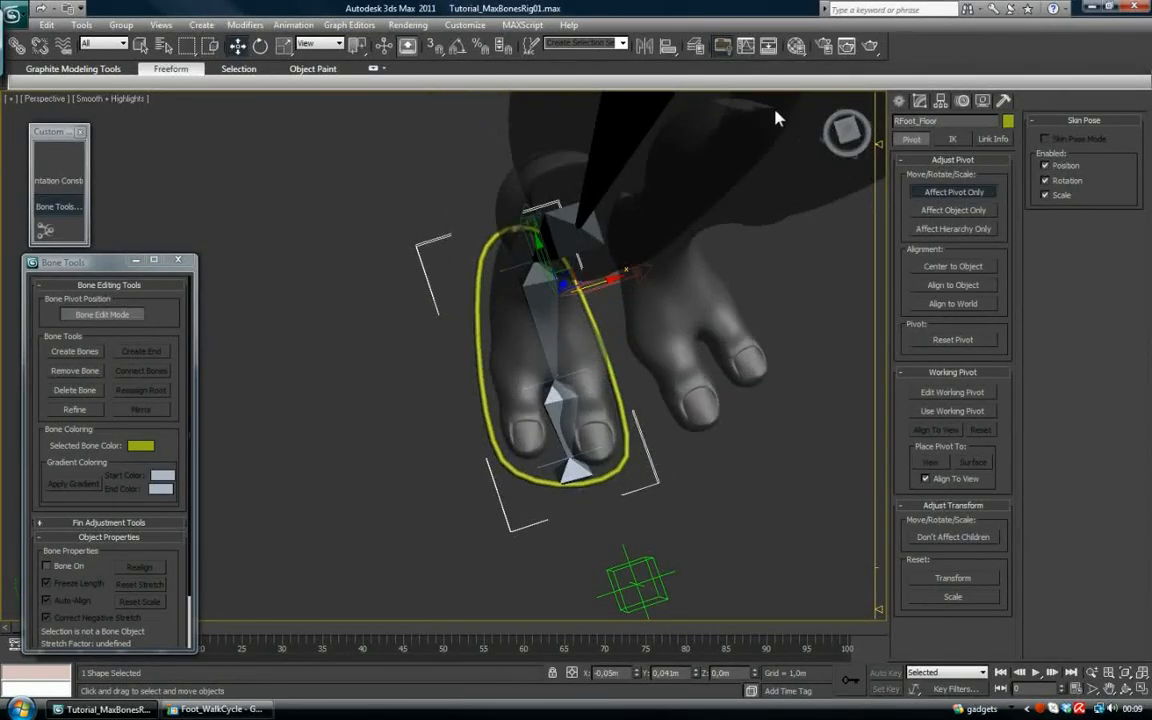
pyautogui.click(949, 269)
pyautogui.keyDown('alt'); pyautogui.moveTo(527, 401); pyautogui.dragTo(545, 277, button='middle'); pyautogui.keyUp('alt')
pyautogui.keyDown('alt'); pyautogui.moveTo(430, 295); pyautogui.dragTo(463, 267); pyautogui.keyUp('alt')
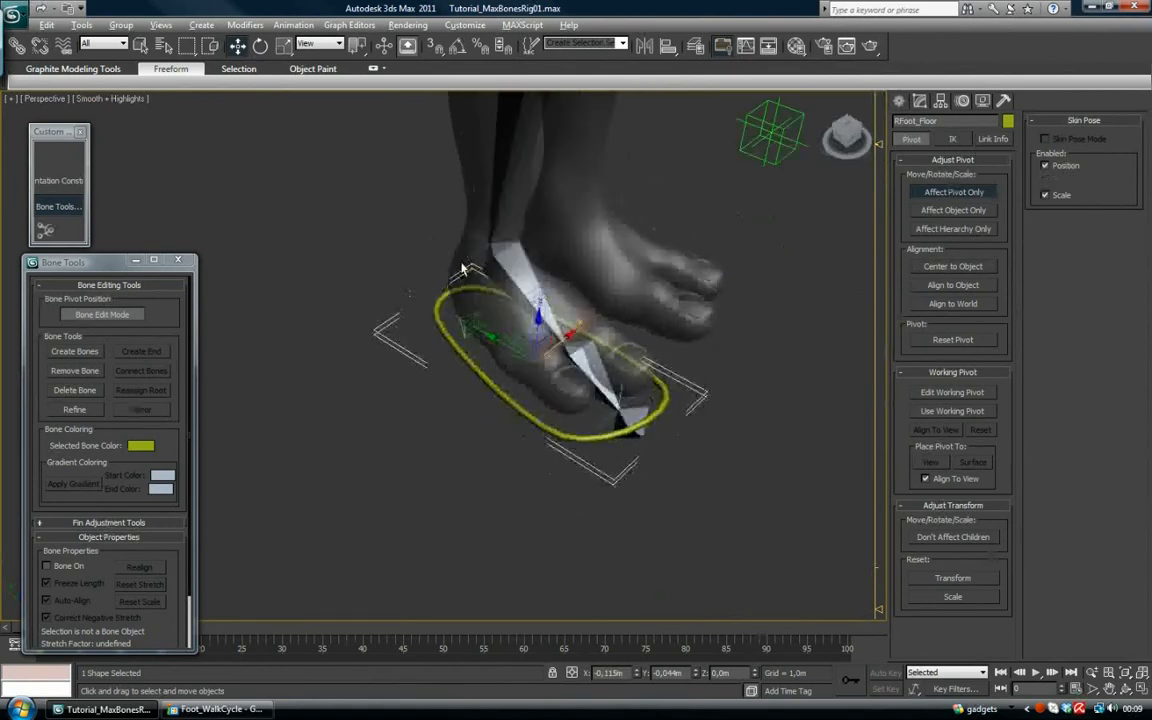
# Align the RFoot_Floor pivot to the ankle bone's pivot point on X, Y and Z, and end pivot editing.
pyautogui.keyDown('alt'); pyautogui.moveTo(463, 267); pyautogui.dragTo(530, 205, button='middle'); pyautogui.keyUp('alt')
pyautogui.click(668, 47)
pyautogui.click(440, 234)
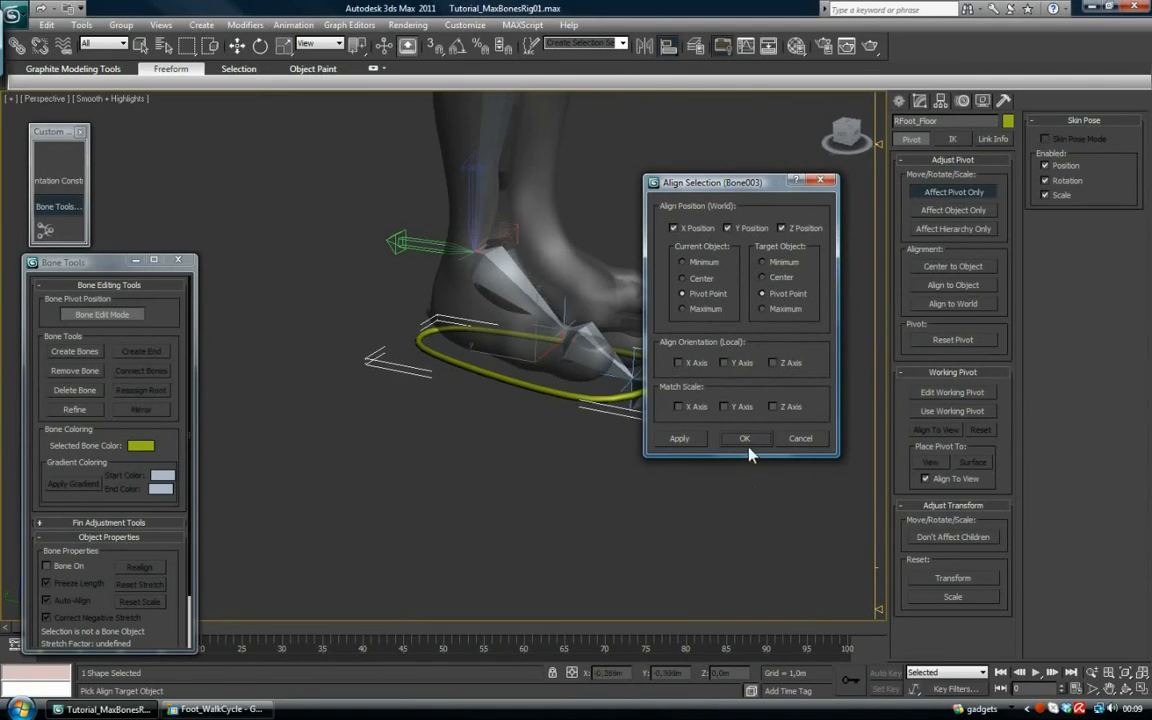
pyautogui.click(748, 441)
pyautogui.moveTo(549, 224); pyautogui.dragTo(548, 298, button='middle')
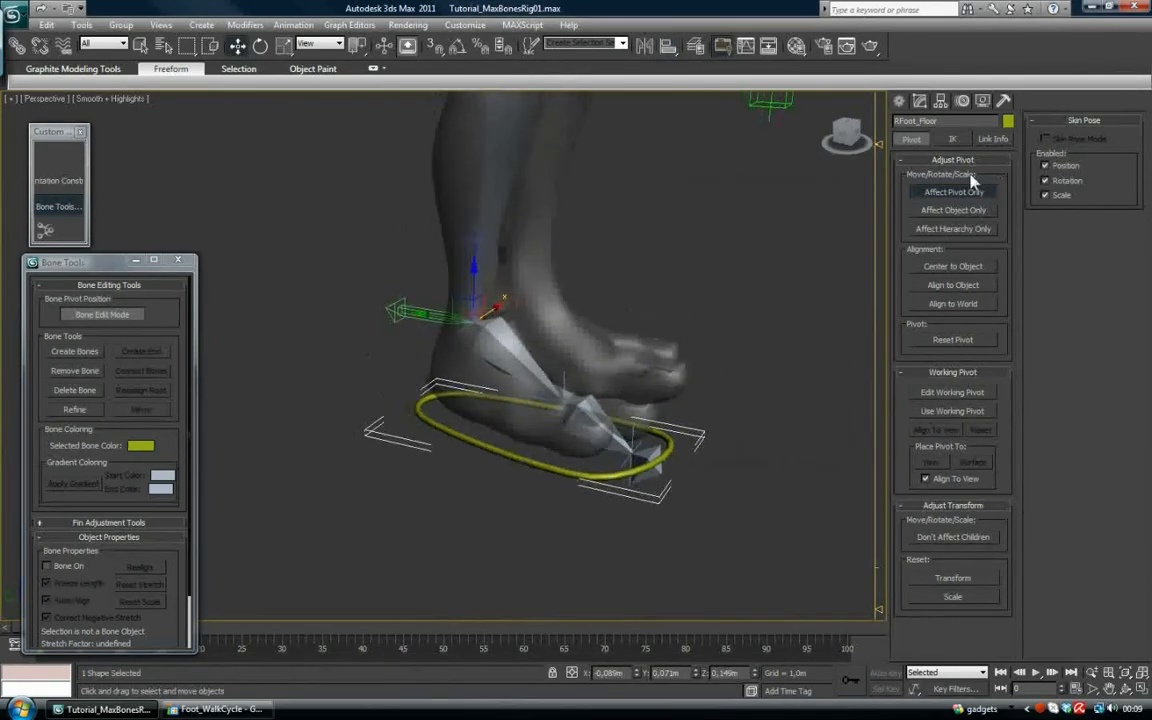
pyautogui.click(961, 192)
# Link the ankle, ball and toe IK chains to RFoot_Floor as their parent.
pyautogui.keyDown('alt'); pyautogui.moveTo(402, 338); pyautogui.dragTo(527, 372, button='middle'); pyautogui.keyUp('alt')
pyautogui.click(466, 335)
pyautogui.keyDown('ctrl'); pyautogui.click(629, 428); pyautogui.keyUp('ctrl')
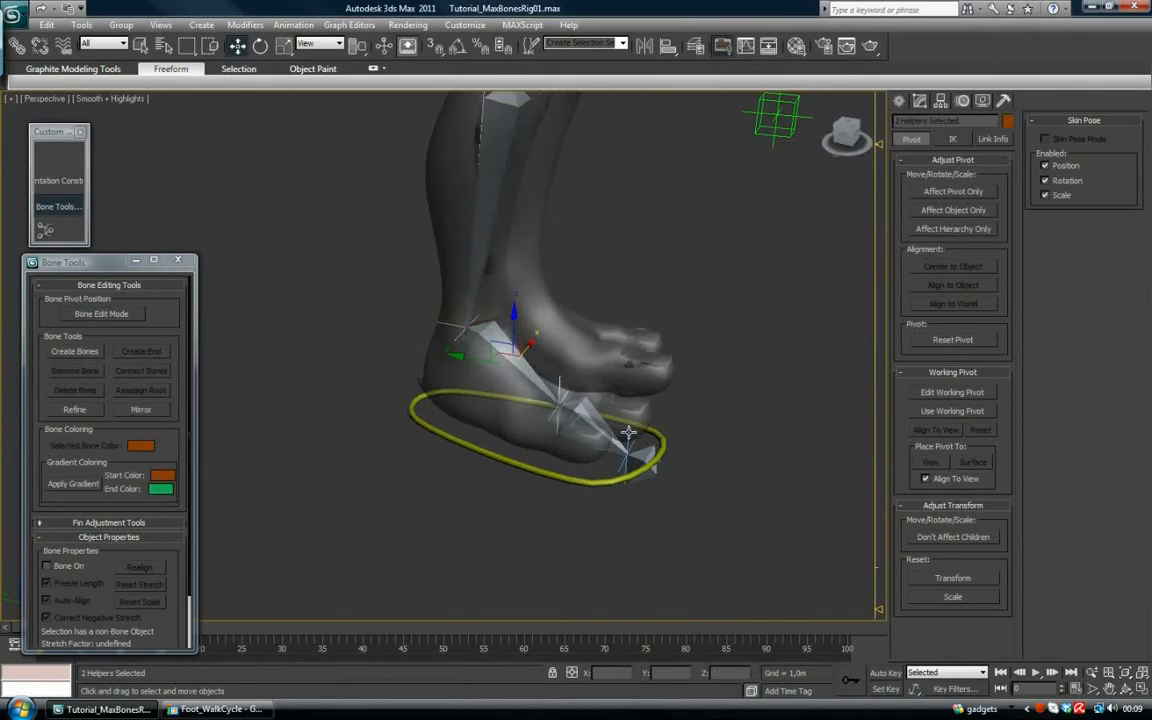
pyautogui.keyDown('ctrl'); pyautogui.click(560, 400); pyautogui.keyUp('ctrl')
pyautogui.click(17, 45)
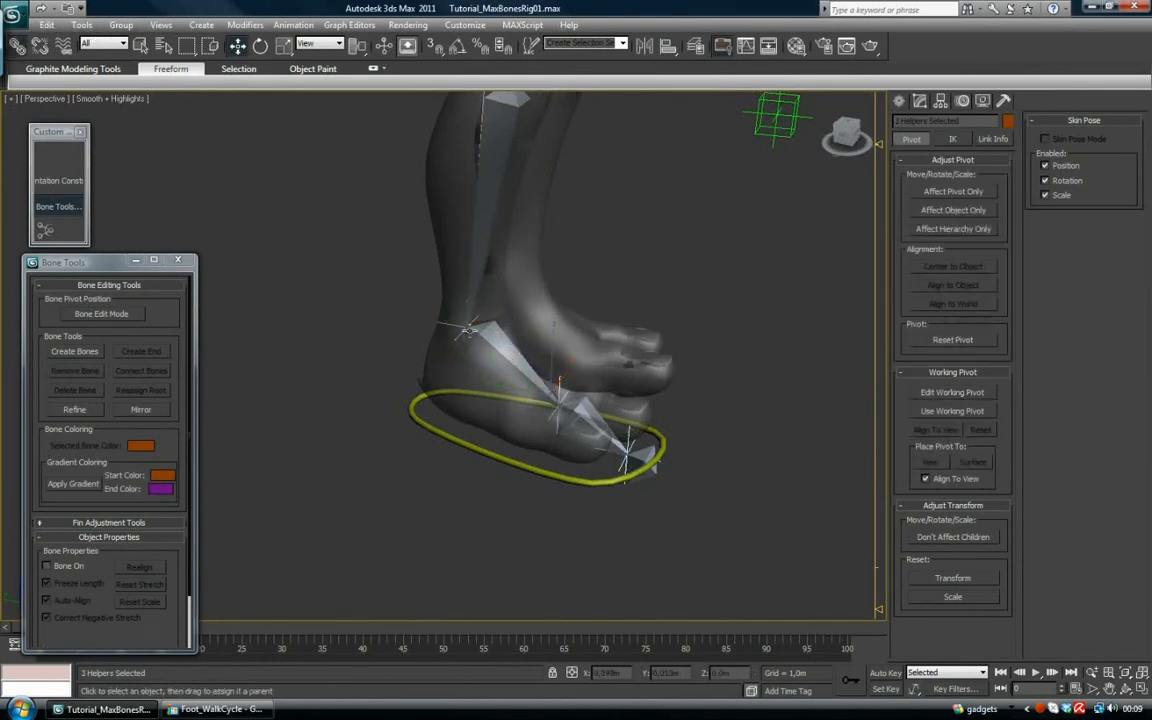
pyautogui.moveTo(493, 456); pyautogui.dragTo(492, 457)
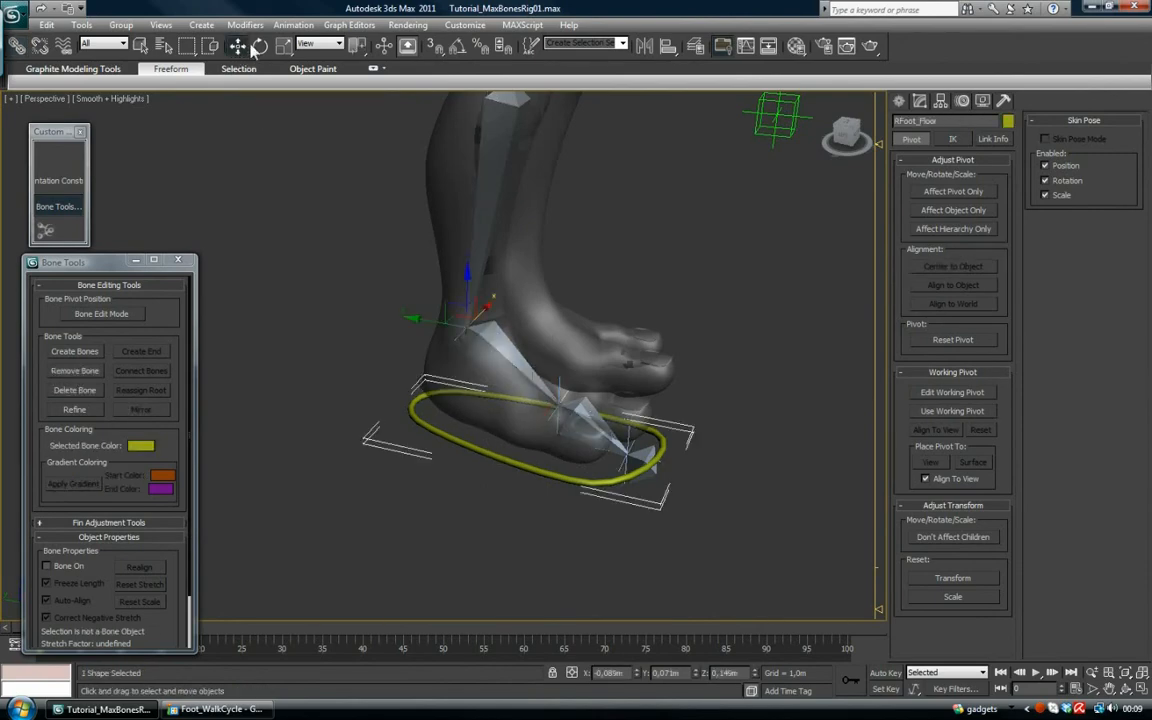
# Try rotating and moving RFoot_Floor to test the foot control, cancelling each transform.
pyautogui.click(260, 45)
pyautogui.moveTo(482, 286)
pyautogui.mouseDown()
pyautogui.moveTo(514, 316)
pyautogui.moveTo(453, 325)
pyautogui.moveTo(497, 277)
pyautogui.moveTo(485, 269)
pyautogui.mouseUp()
pyautogui.rightClick(484, 268)
pyautogui.click(240, 46)
pyautogui.keyDown('alt'); pyautogui.moveTo(483, 352); pyautogui.dragTo(538, 324, button='middle'); pyautogui.keyUp('alt')
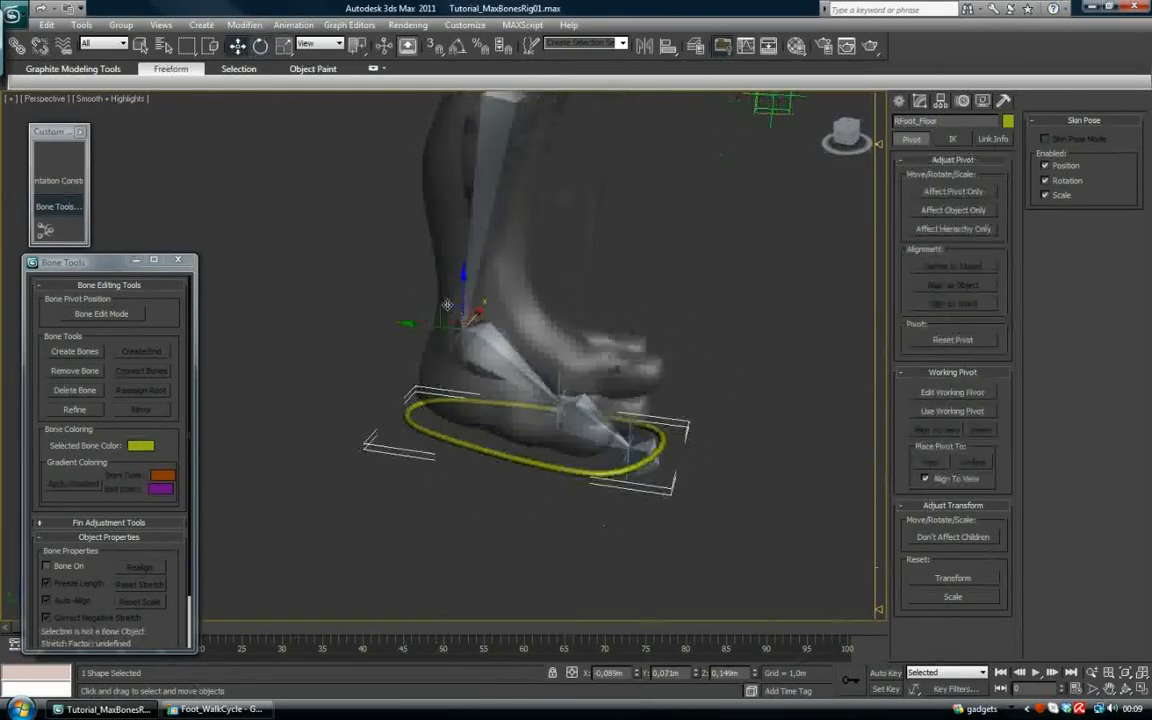
pyautogui.moveTo(452, 310); pyautogui.dragTo(681, 209)
pyautogui.rightClick(680, 212)
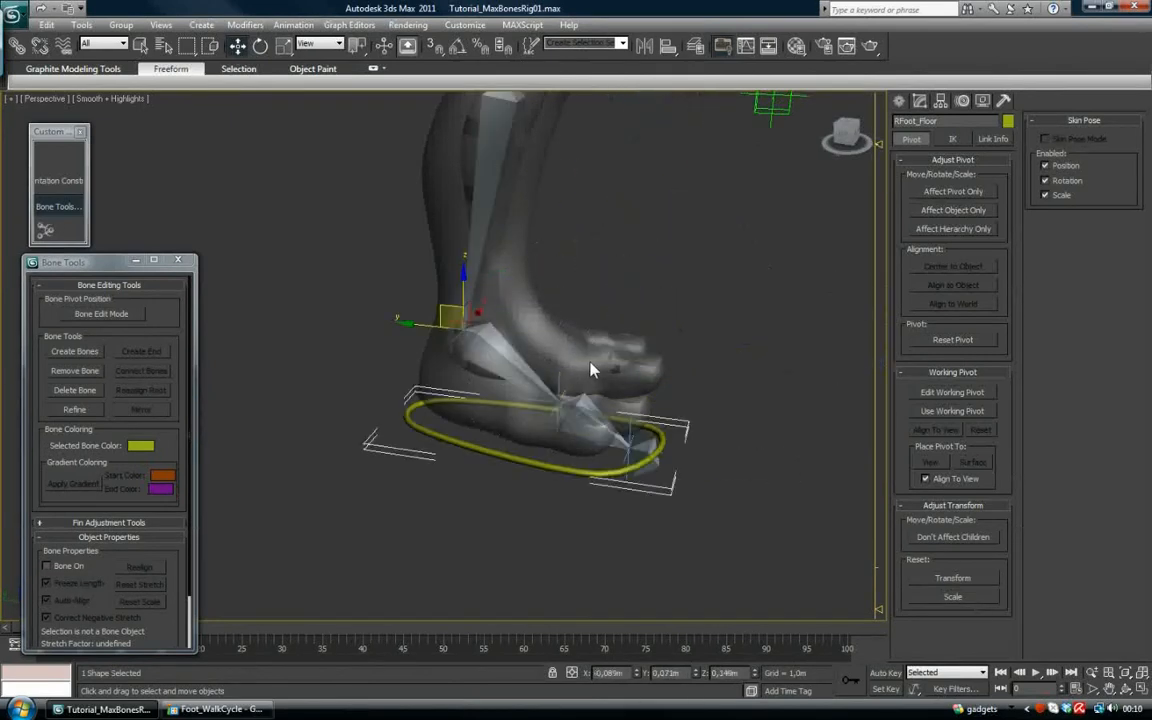
# Try lifting RFoot_Floor in a wider view of the leg to test the knee bend, cancelling each move.
pyautogui.scroll(-4, 591, 366)
pyautogui.moveTo(548, 276); pyautogui.dragTo(531, 372, button='middle')
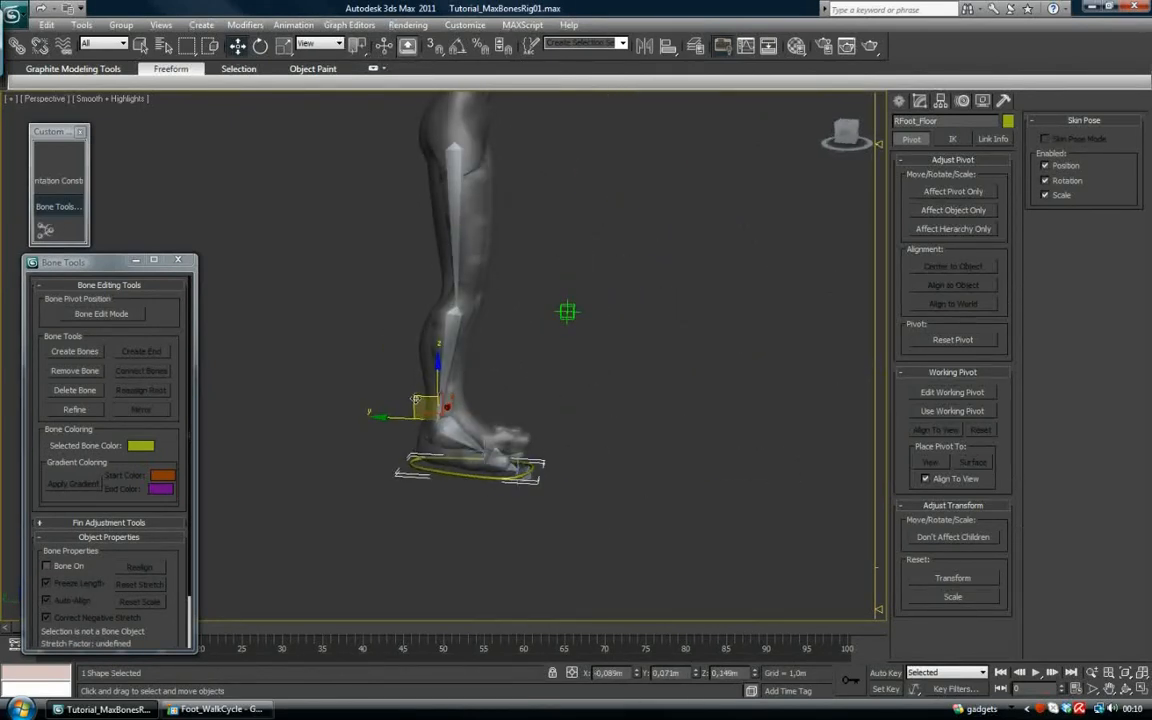
pyautogui.moveTo(412, 377); pyautogui.dragTo(517, 326)
pyautogui.keyDown('alt'); pyautogui.moveTo(517, 326); pyautogui.dragTo(464, 350, button='middle'); pyautogui.keyUp('alt')
pyautogui.scroll(3, 468, 350)
pyautogui.moveTo(549, 282); pyautogui.dragTo(486, 354, button='middle')
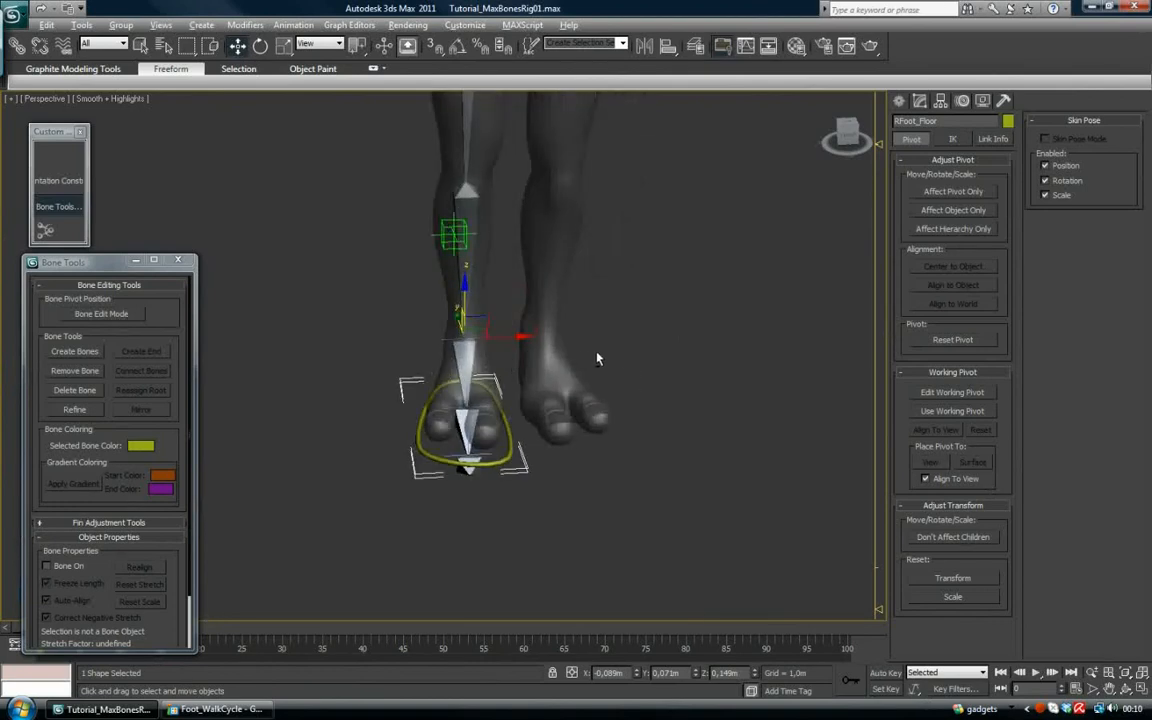
pyautogui.keyDown('alt'); pyautogui.moveTo(554, 337); pyautogui.dragTo(520, 411, button='middle'); pyautogui.keyUp('alt')
pyautogui.click(607, 180)
pyautogui.scroll(-3, 419, 470)
pyautogui.click(418, 466)
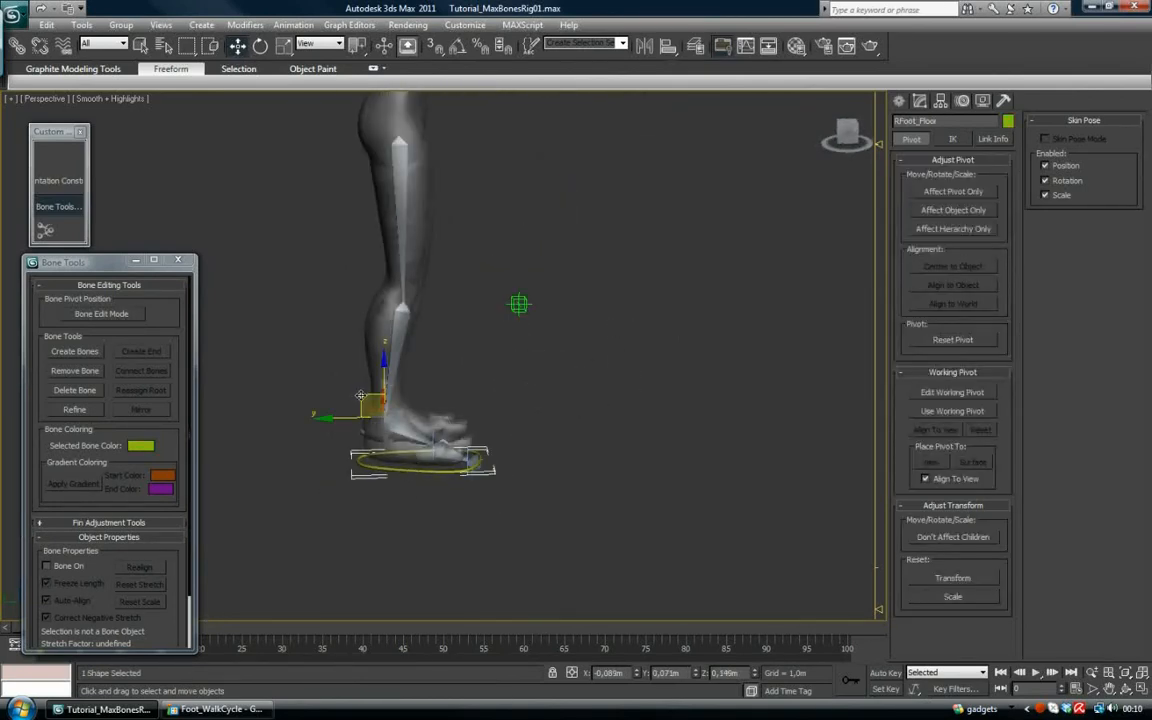
pyautogui.moveTo(418, 466); pyautogui.dragTo(529, 251)
pyautogui.rightClick(529, 251)
# Link the green knee target helper to the RFoot_Floor spline as its parent.
pyautogui.click(517, 304)
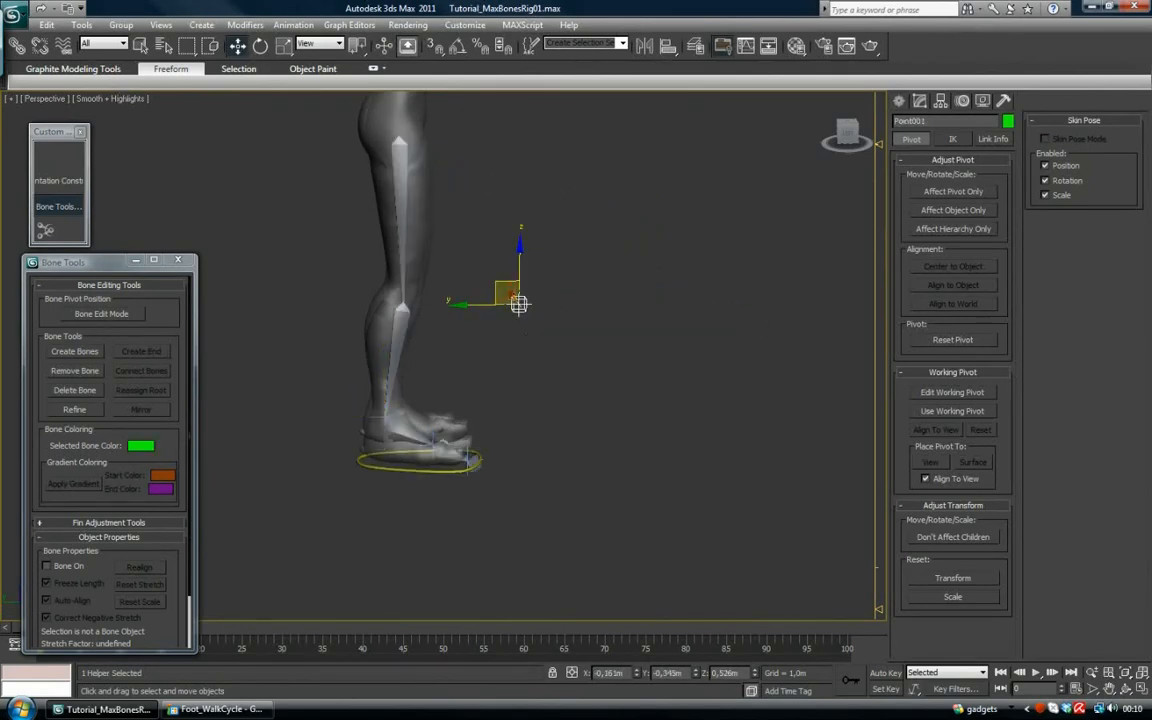
pyautogui.click(19, 45)
pyautogui.moveTo(459, 322); pyautogui.dragTo(465, 278, button='middle')
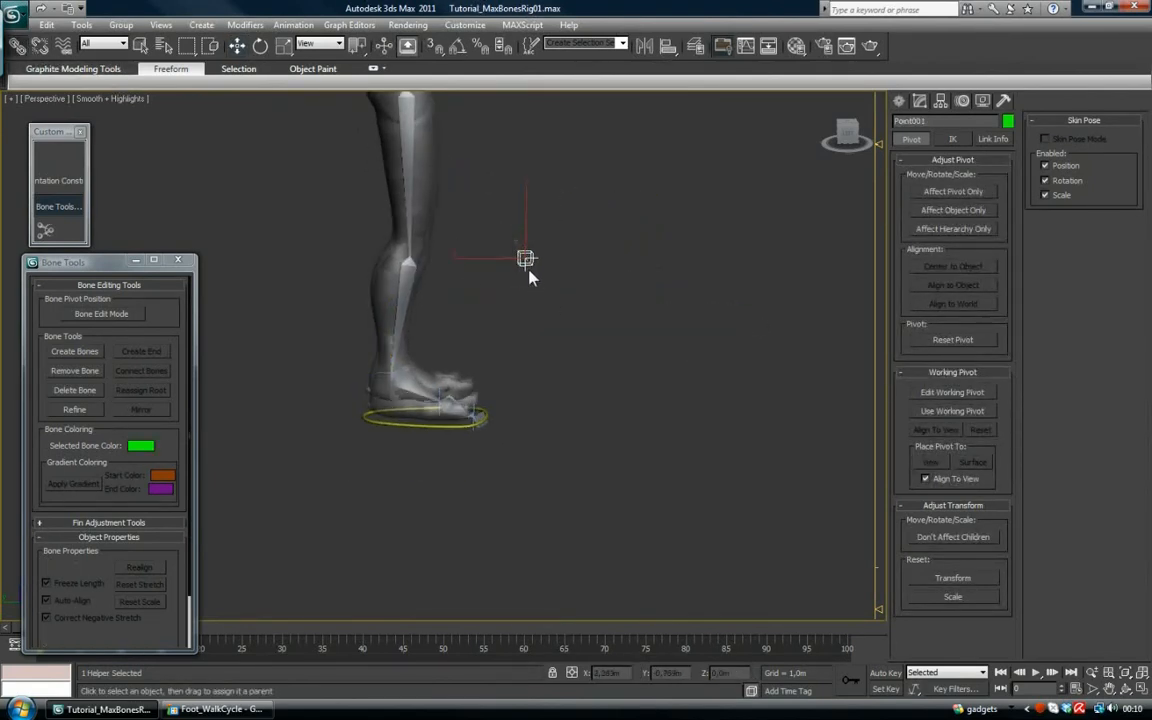
pyautogui.moveTo(415, 430); pyautogui.dragTo(418, 426)
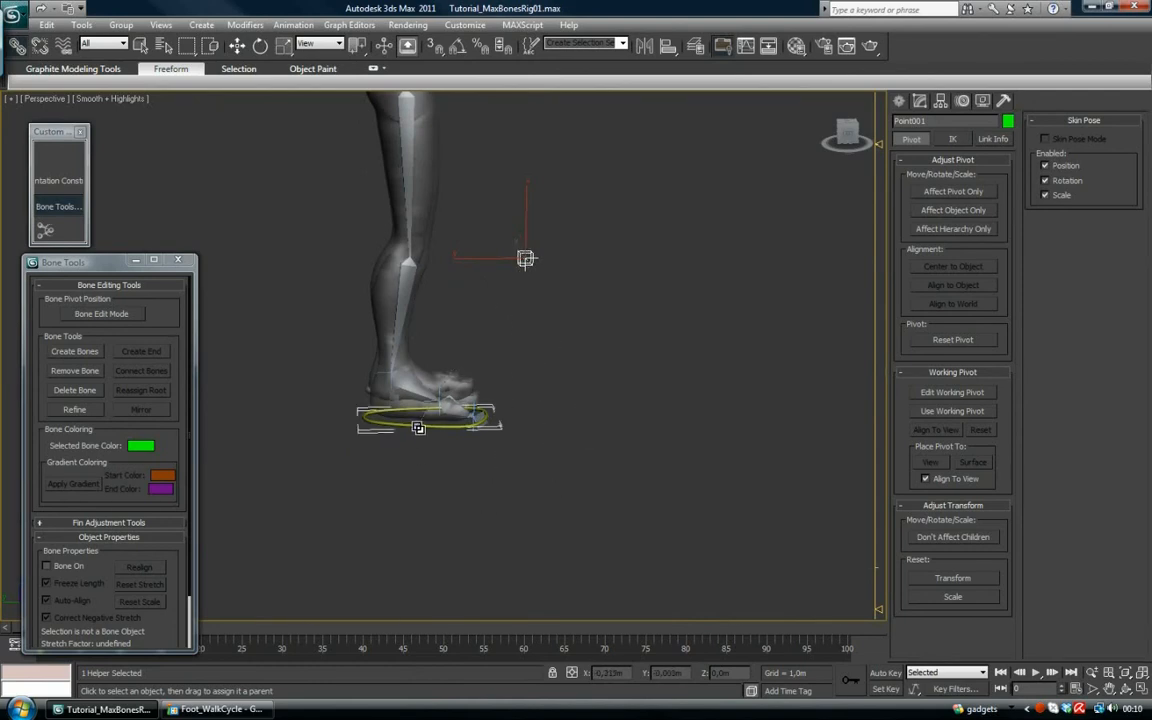
# Test the link by rotating RFoot_Floor outward and moving the knee helper sideways, and undo both transforms.
pyautogui.click(417, 426)
pyautogui.keyDown('alt'); pyautogui.moveTo(417, 426); pyautogui.dragTo(370, 339, button='middle'); pyautogui.keyUp('alt')
pyautogui.click(260, 46)
pyautogui.moveTo(456, 386); pyautogui.dragTo(355, 338)
pyautogui.click(307, 272)
pyautogui.click(238, 47)
pyautogui.keyDown('alt'); pyautogui.moveTo(310, 216); pyautogui.dragTo(340, 272, button='middle'); pyautogui.keyUp('alt')
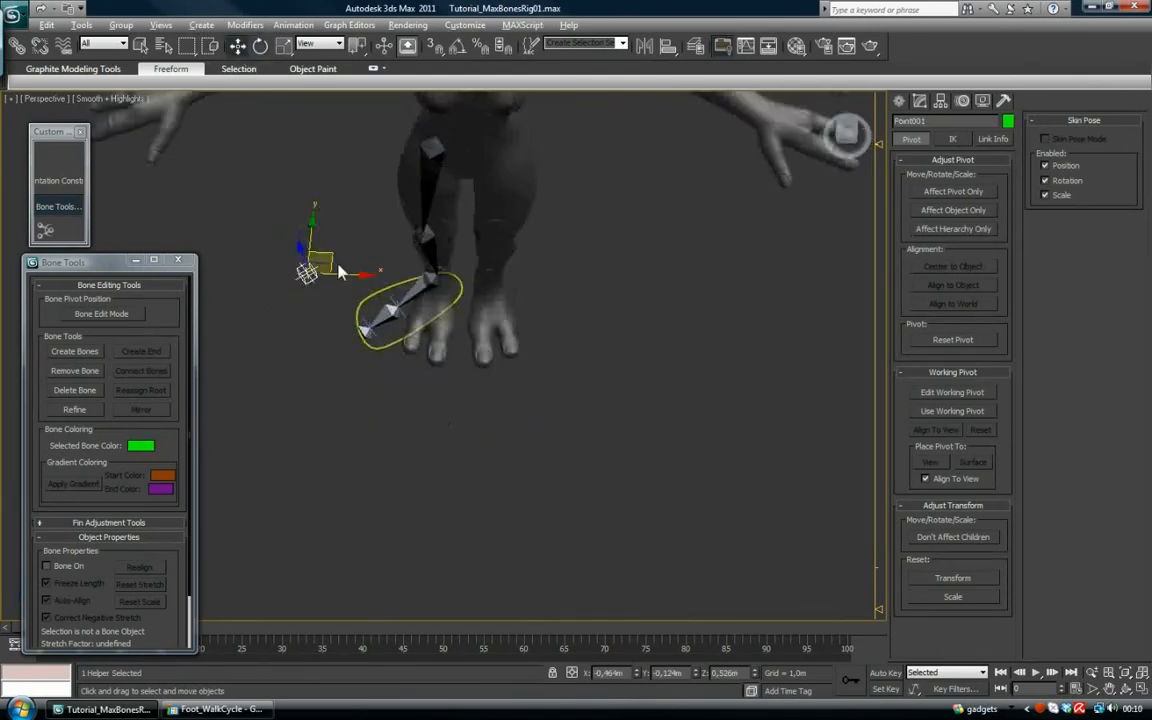
pyautogui.moveTo(345, 274); pyautogui.dragTo(473, 303)
pyautogui.keyDown('alt'); pyautogui.moveTo(473, 303); pyautogui.dragTo(487, 256, button='middle'); pyautogui.keyUp('alt')
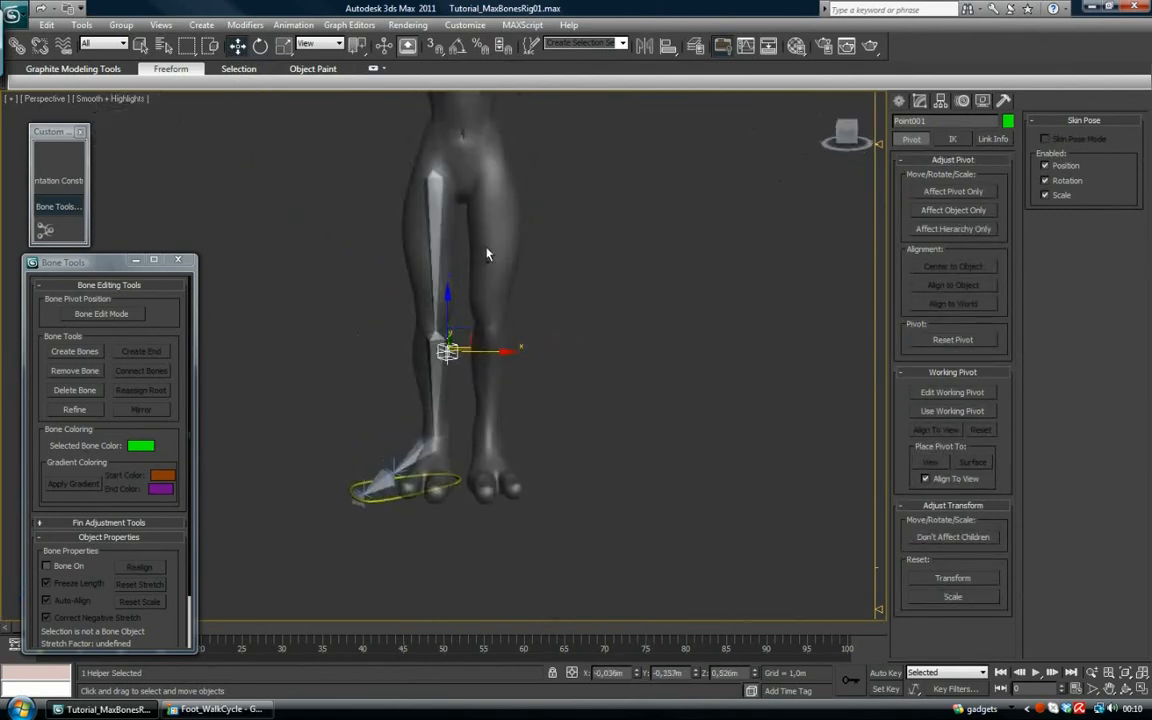
pyautogui.hotkey('ctrl', 'z')
pyautogui.hotkey('ctrl', 'z')
pyautogui.hotkey('ctrl', 'z')
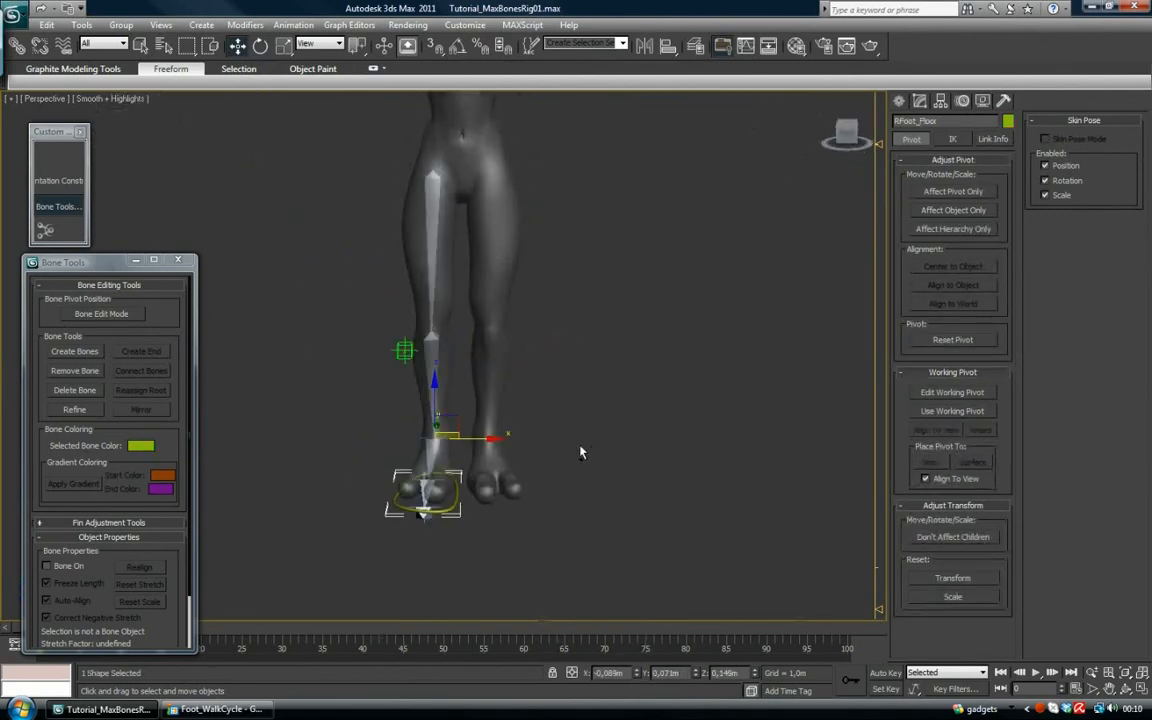
# Try moving the ankle IK chain in a close side view of the foot, cancelling the move.
pyautogui.keyDown('alt'); pyautogui.moveTo(414, 428); pyautogui.dragTo(550, 424, button='middle'); pyautogui.keyUp('alt')
pyautogui.moveTo(468, 503); pyautogui.dragTo(447, 380, button='middle')
pyautogui.scroll(5, 466, 415)
pyautogui.click(431, 366)
pyautogui.moveTo(437, 318); pyautogui.dragTo(507, 302)
pyautogui.rightClick(507, 301)
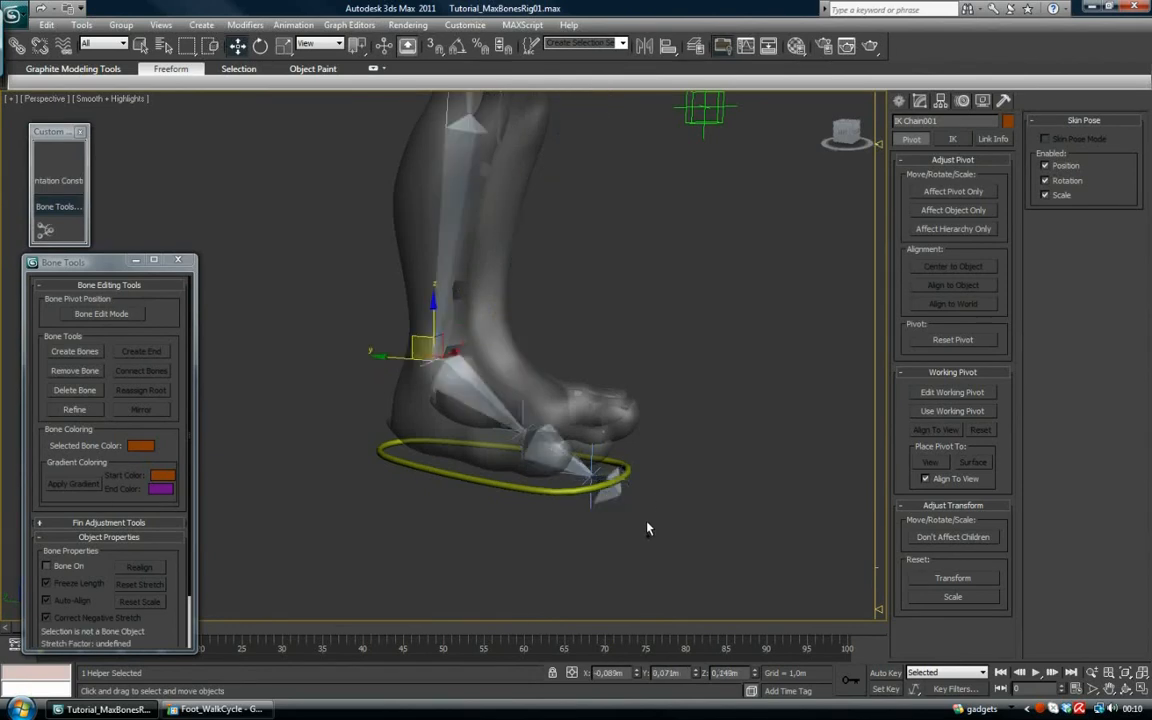
# Compare the foot rig with the foot poses in the Foot_WalkCycle reference image, and return to 3ds Max.
pyautogui.keyDown('alt'); pyautogui.moveTo(622, 497); pyautogui.dragTo(410, 459, button='middle'); pyautogui.keyUp('alt')
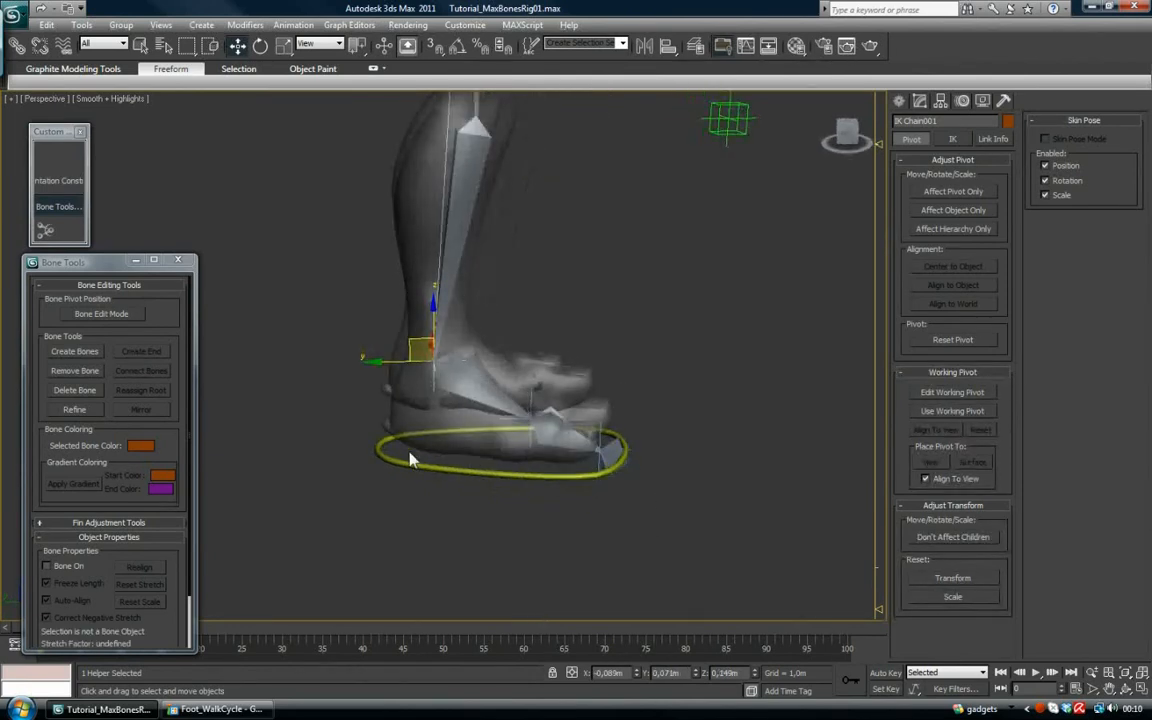
pyautogui.moveTo(536, 480)
pyautogui.keyDown('alt'); pyautogui.mouseDown(button='middle')
pyautogui.moveTo(488, 468)
pyautogui.moveTo(400, 498)
pyautogui.mouseUp(button='middle'); pyautogui.keyUp('alt')
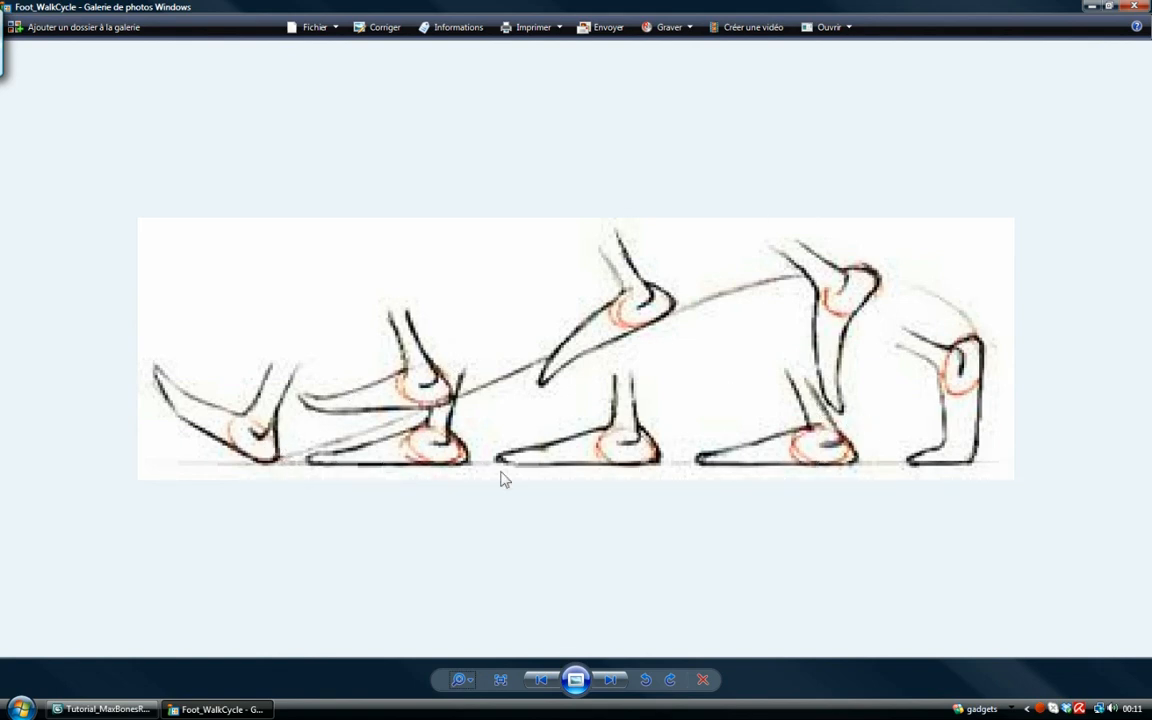
pyautogui.click(105, 710)
pyautogui.moveTo(503, 379)
pyautogui.keyDown('alt'); pyautogui.mouseDown(button='middle')
pyautogui.moveTo(434, 384)
pyautogui.moveTo(503, 401)
pyautogui.mouseUp(button='middle'); pyautogui.keyUp('alt')
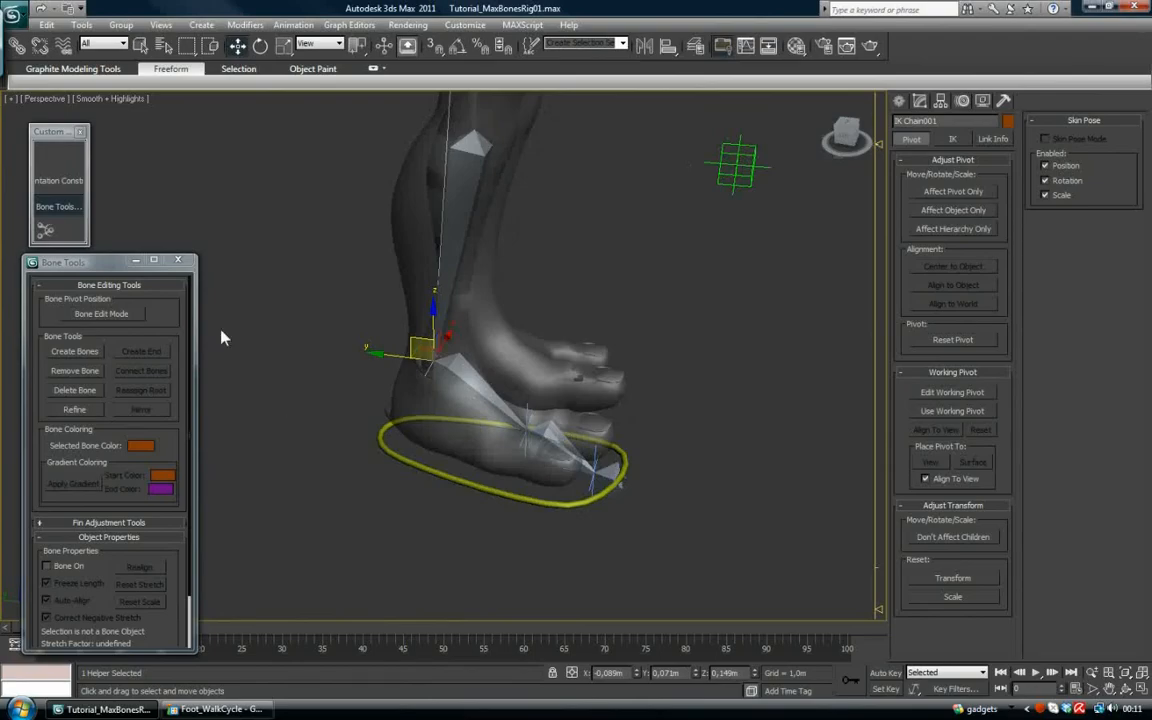